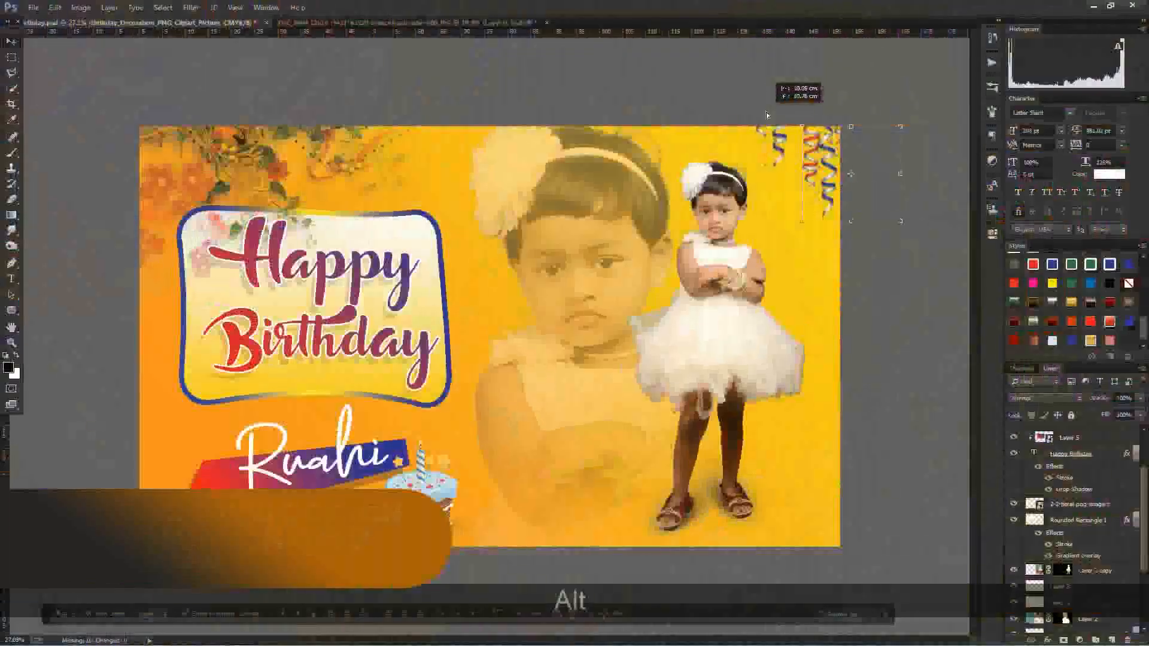
pyautogui.scroll(-3, 487, 335)
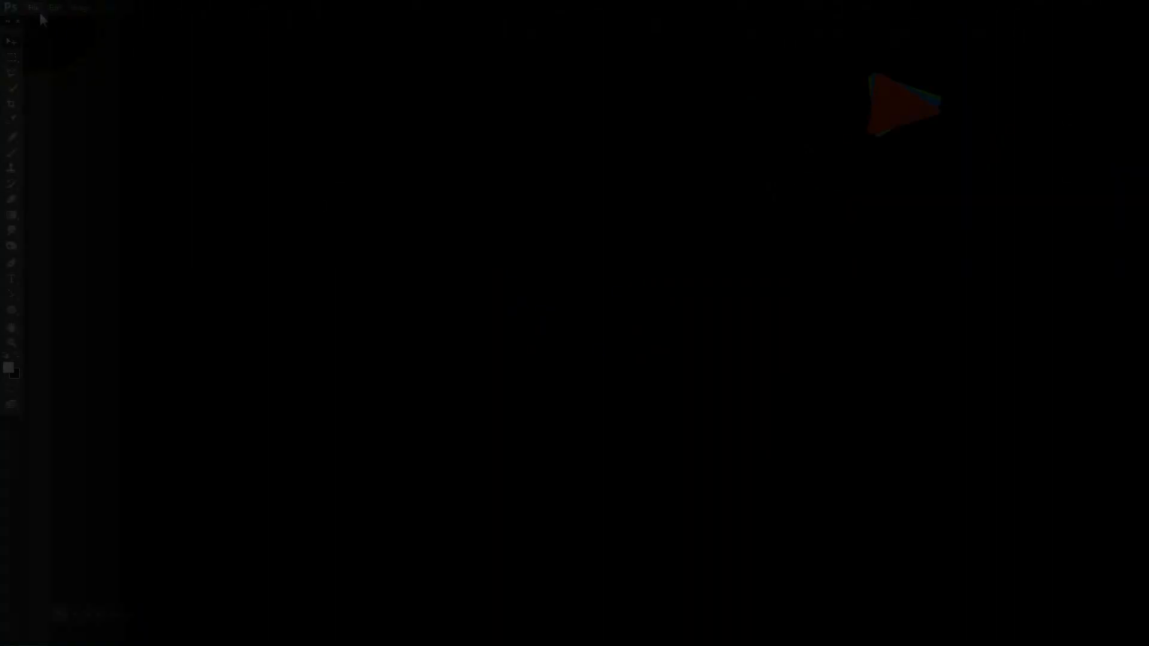
# Step: Create a new 60 x 36 inch document at 72 pixels/inch in 8-bit CMYK Color with a white background
pyautogui.click(39, 9)
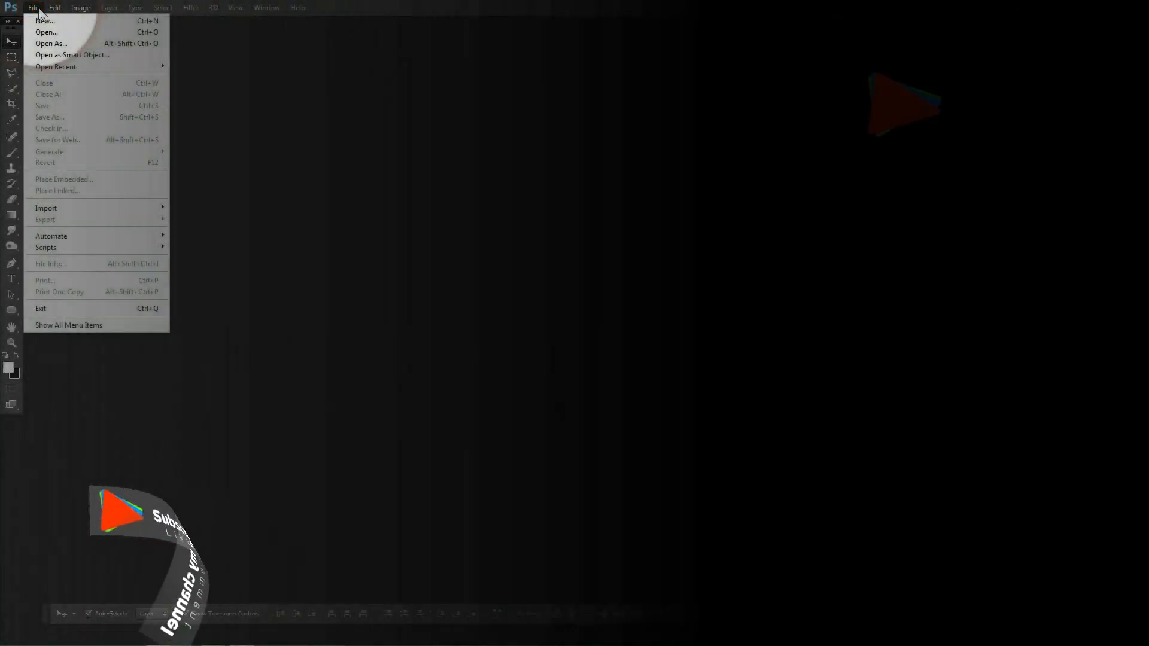
pyautogui.click(46, 21)
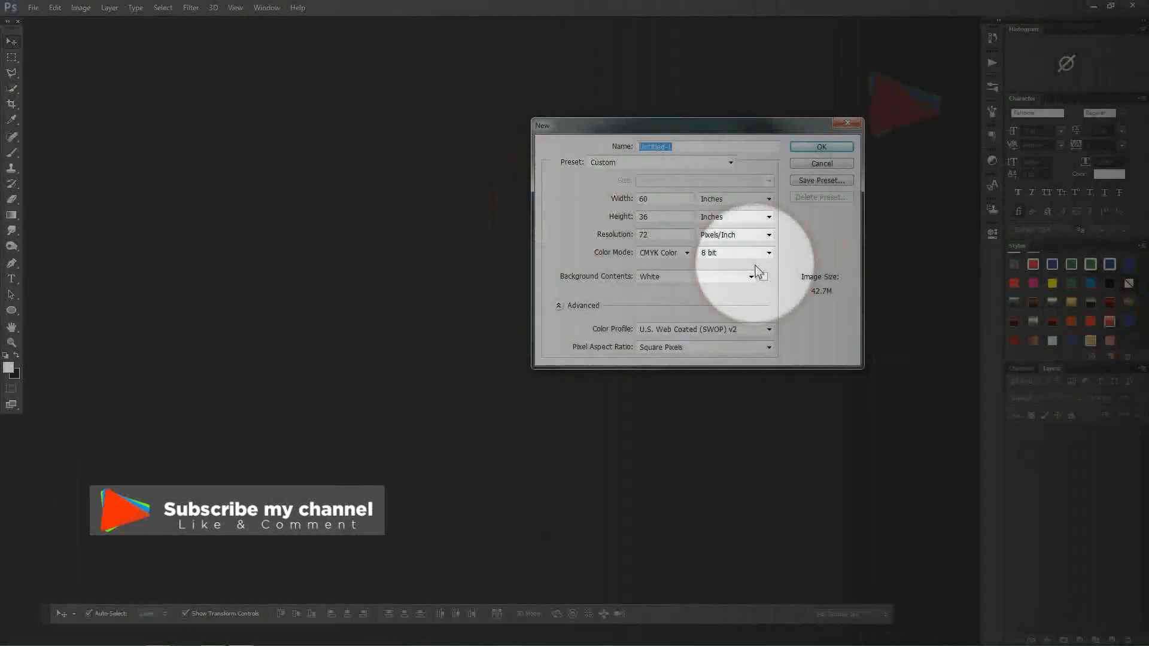
pyautogui.doubleClick(645, 199)
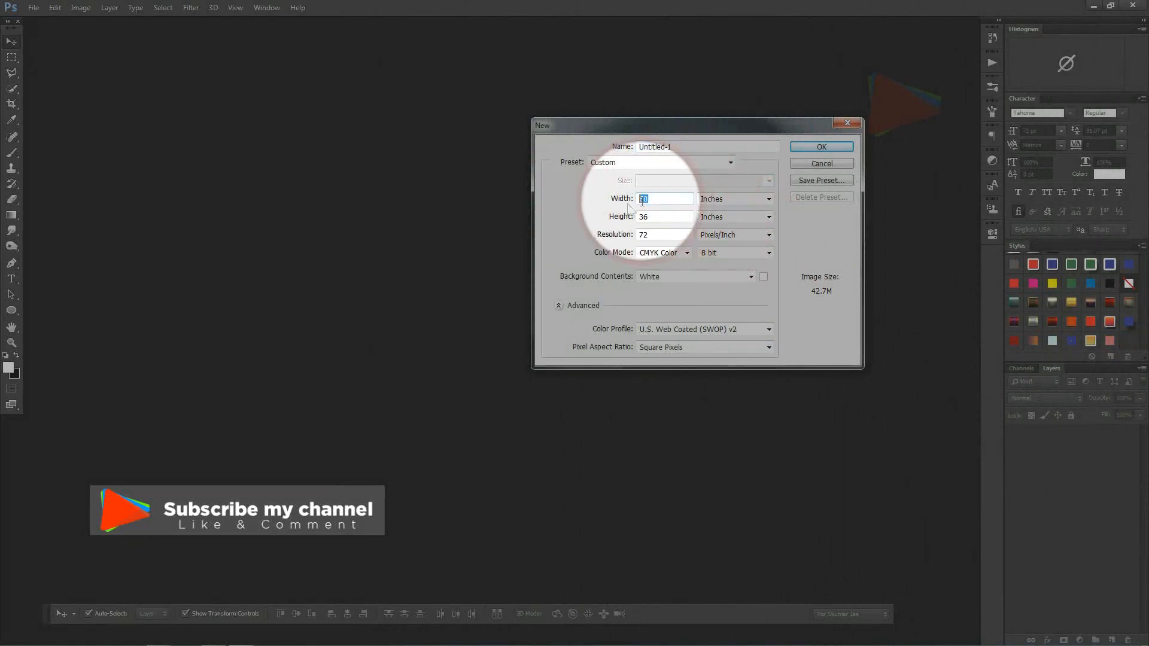
pyautogui.moveTo(649, 217); pyautogui.dragTo(611, 237)
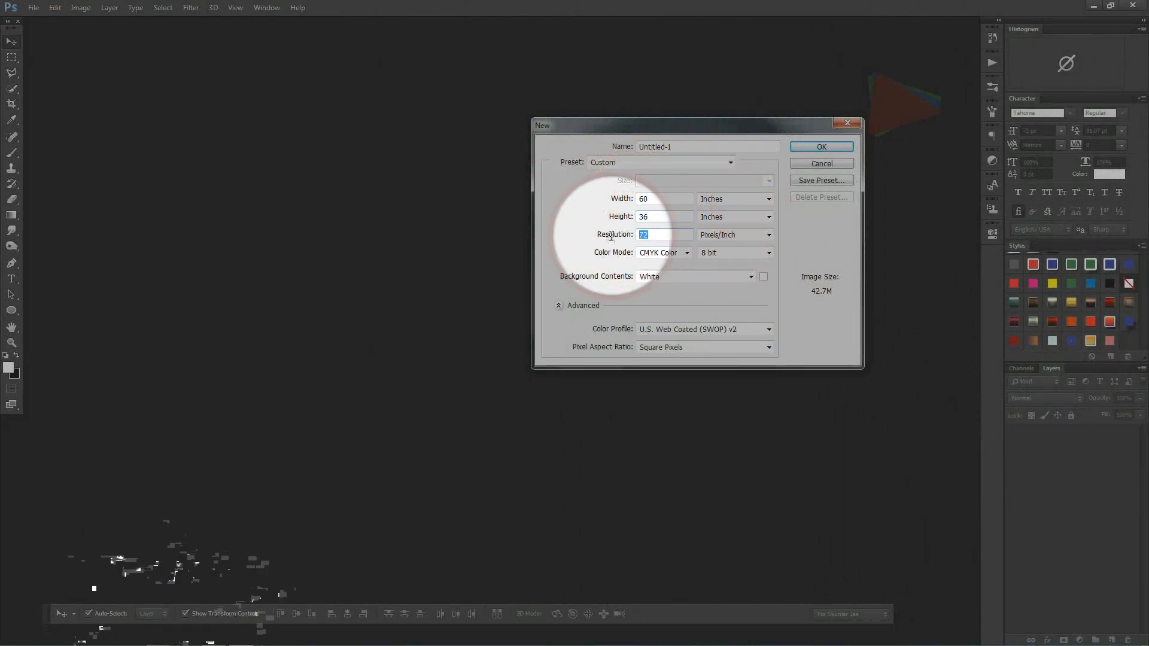
pyautogui.click(686, 253)
pyautogui.click(656, 293)
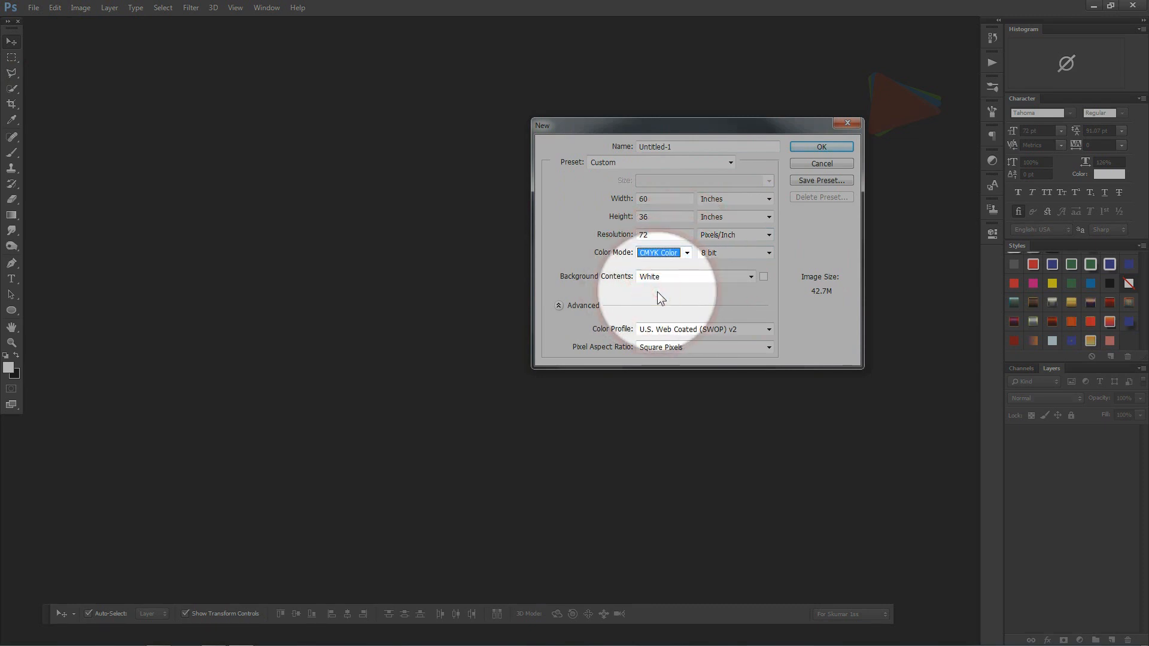
pyautogui.click(822, 147)
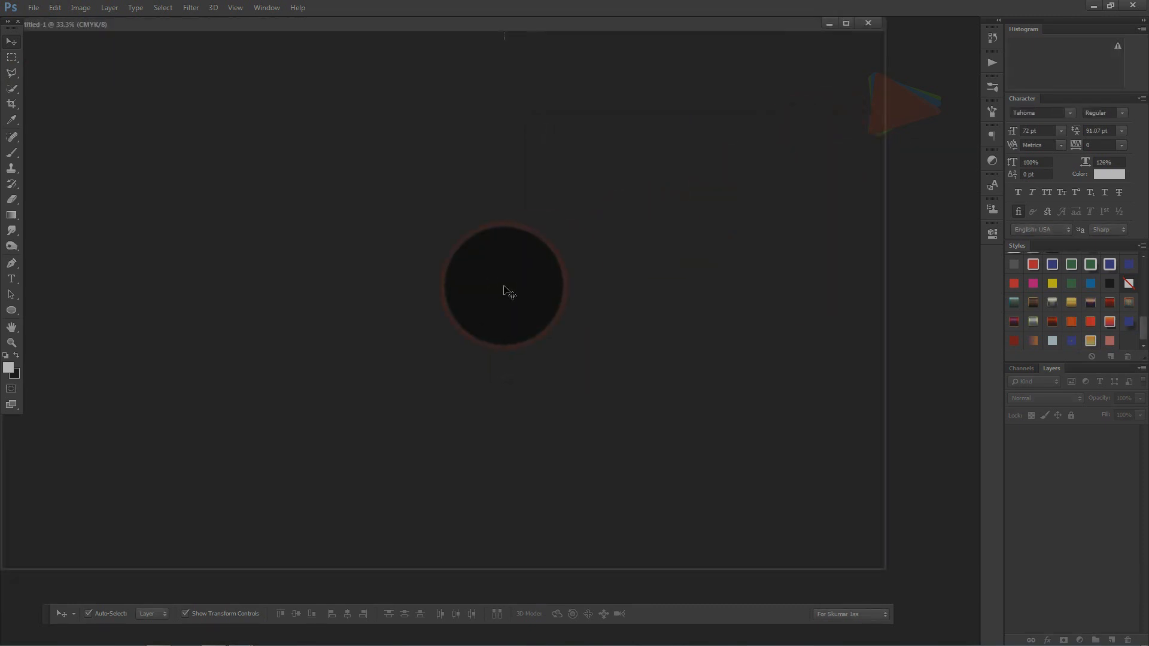
# Step: Open the photo of the girl in the white dress from its file folder and dock the document windows as tabs
pyautogui.moveTo(426, 24); pyautogui.dragTo(496, 51)
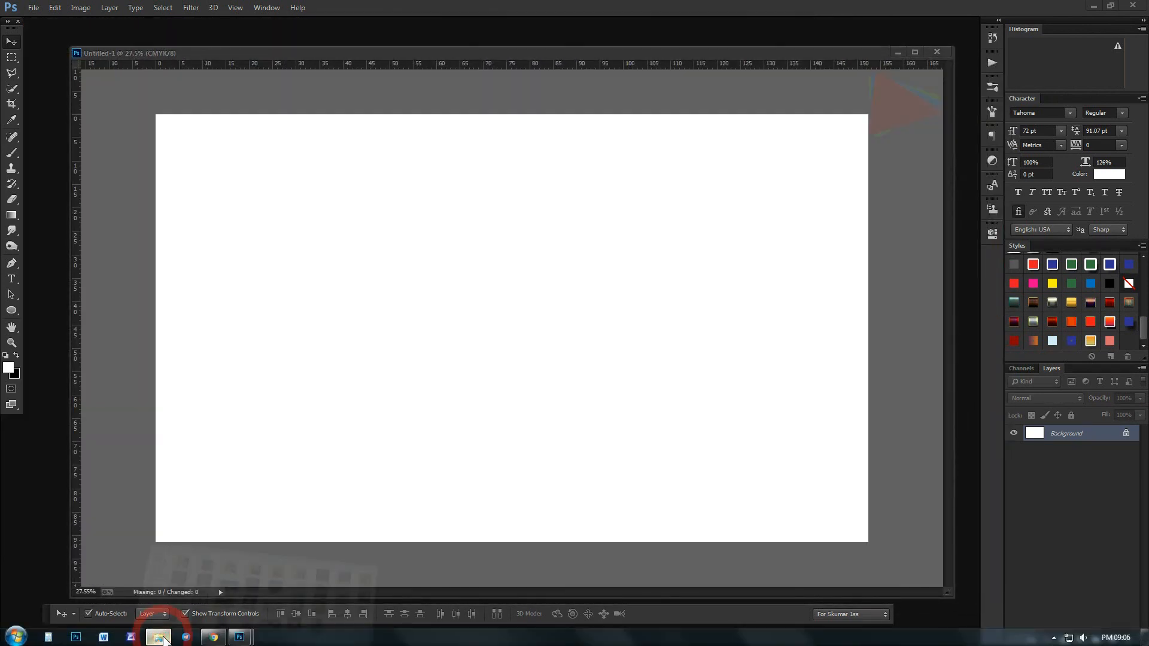
pyautogui.click(159, 637)
pyautogui.moveTo(740, 386)
pyautogui.mouseDown()
pyautogui.moveTo(354, 628)
pyautogui.moveTo(247, 638)
pyautogui.moveTo(170, 598)
pyautogui.moveTo(950, 579)
pyautogui.moveTo(946, 619)
pyautogui.mouseUp()
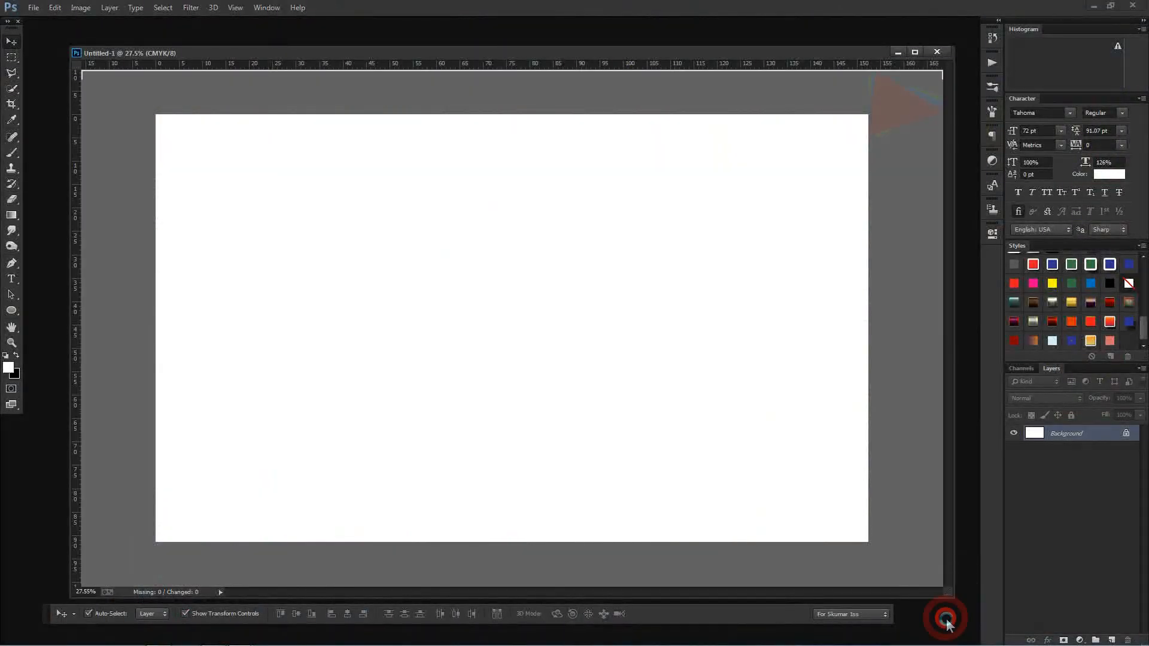
pyautogui.moveTo(223, 40); pyautogui.dragTo(454, 87)
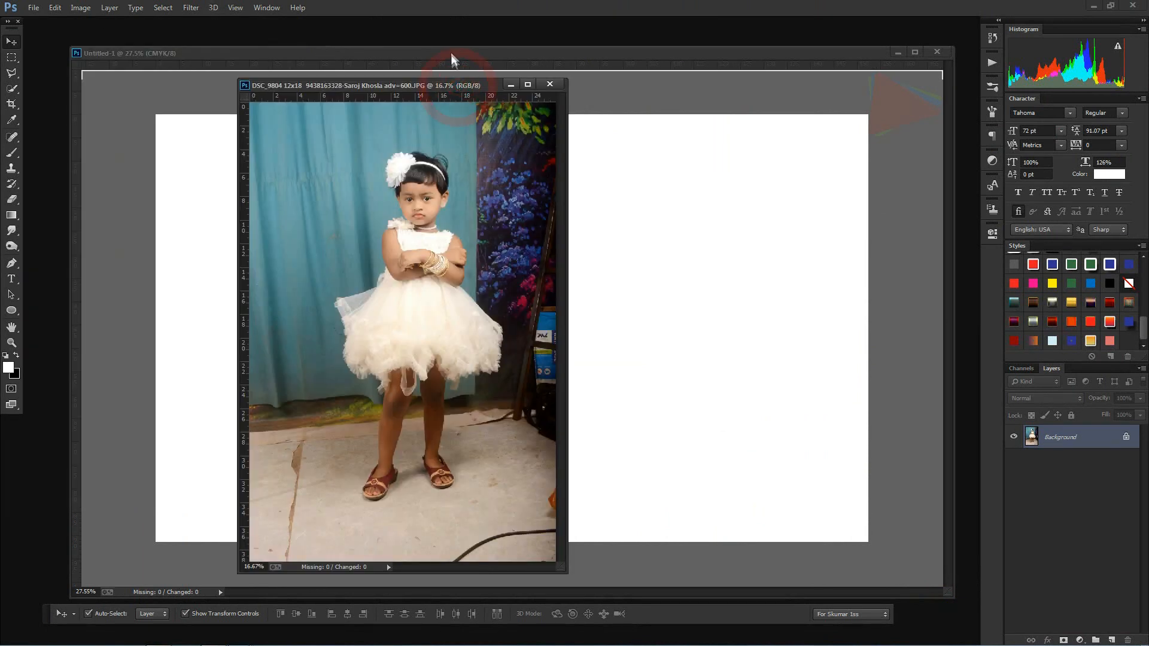
pyautogui.hotkey('ctrl', 'w')
pyautogui.moveTo(447, 83); pyautogui.dragTo(476, 24)
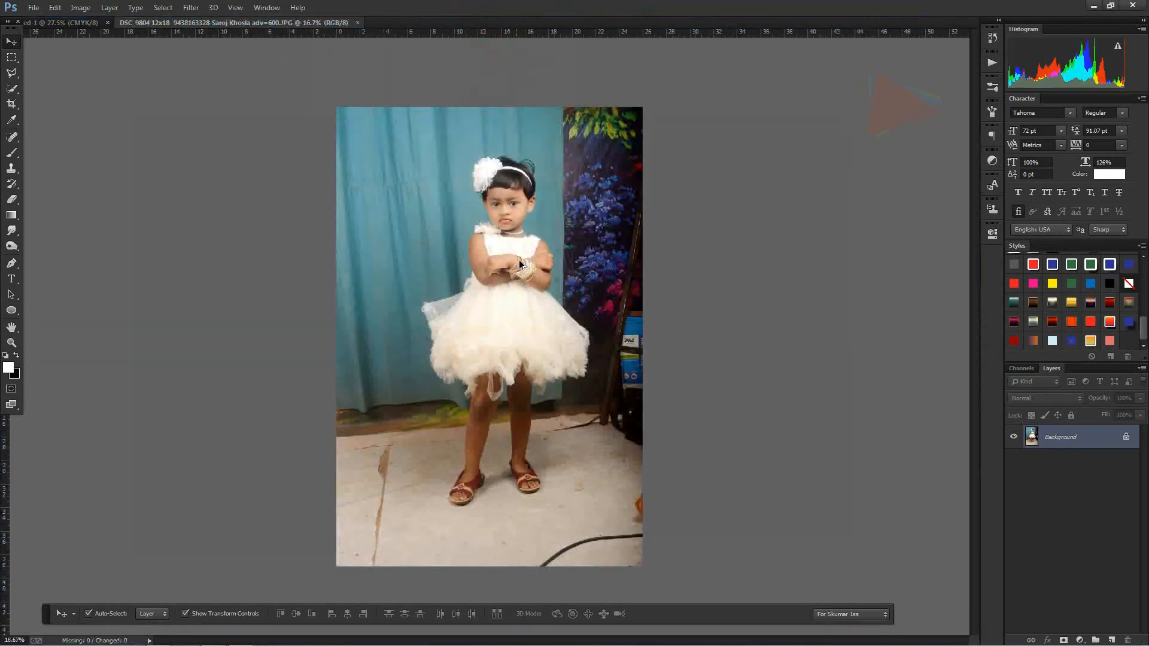
# Step: Select the girl's flower, hair, face and upper body with the Quick Selection Tool
pyautogui.scroll(5, 521, 257)
pyautogui.click(13, 89)
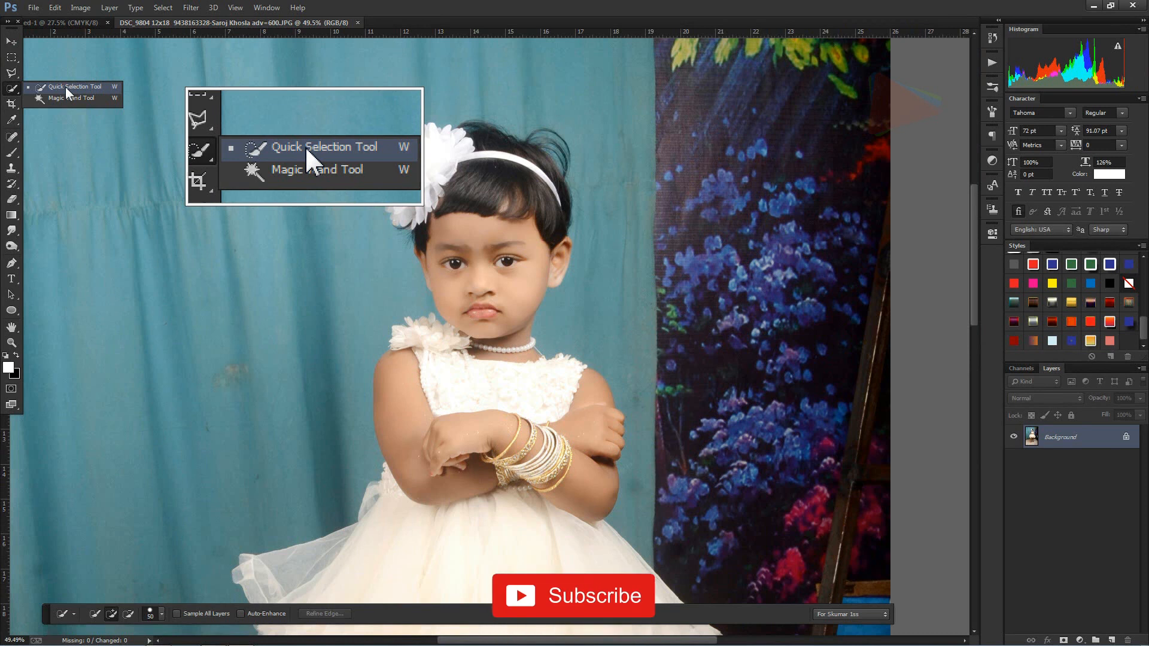
pyautogui.click(66, 87)
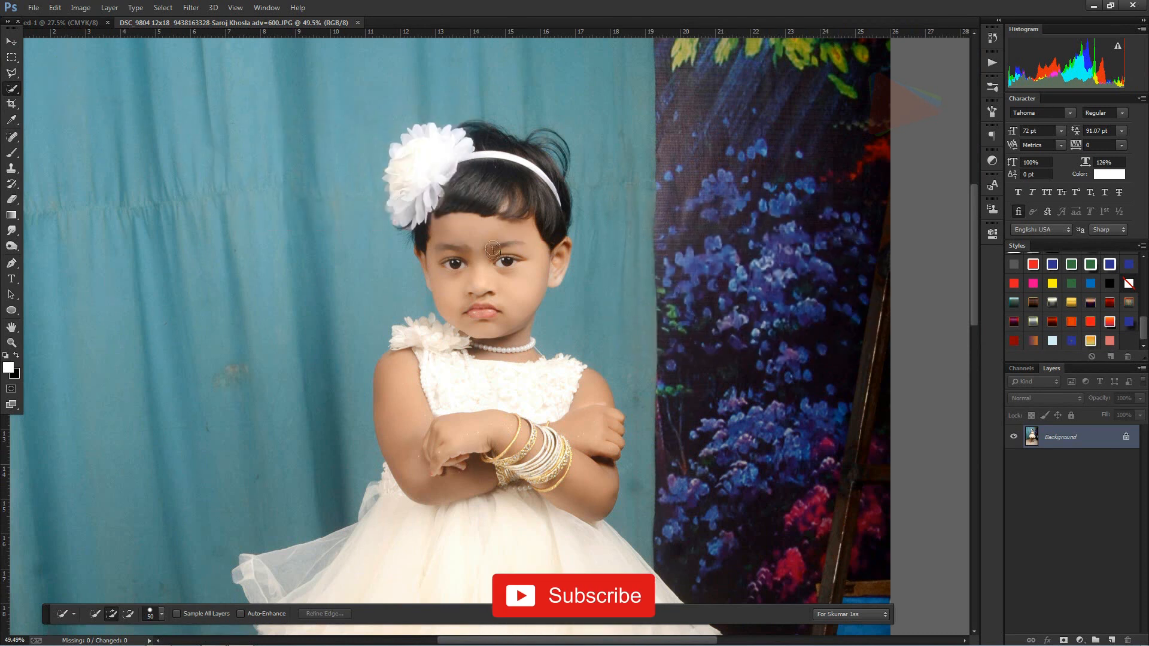
pyautogui.moveTo(464, 146)
pyautogui.mouseDown()
pyautogui.moveTo(427, 154)
pyautogui.moveTo(484, 135)
pyautogui.mouseUp()
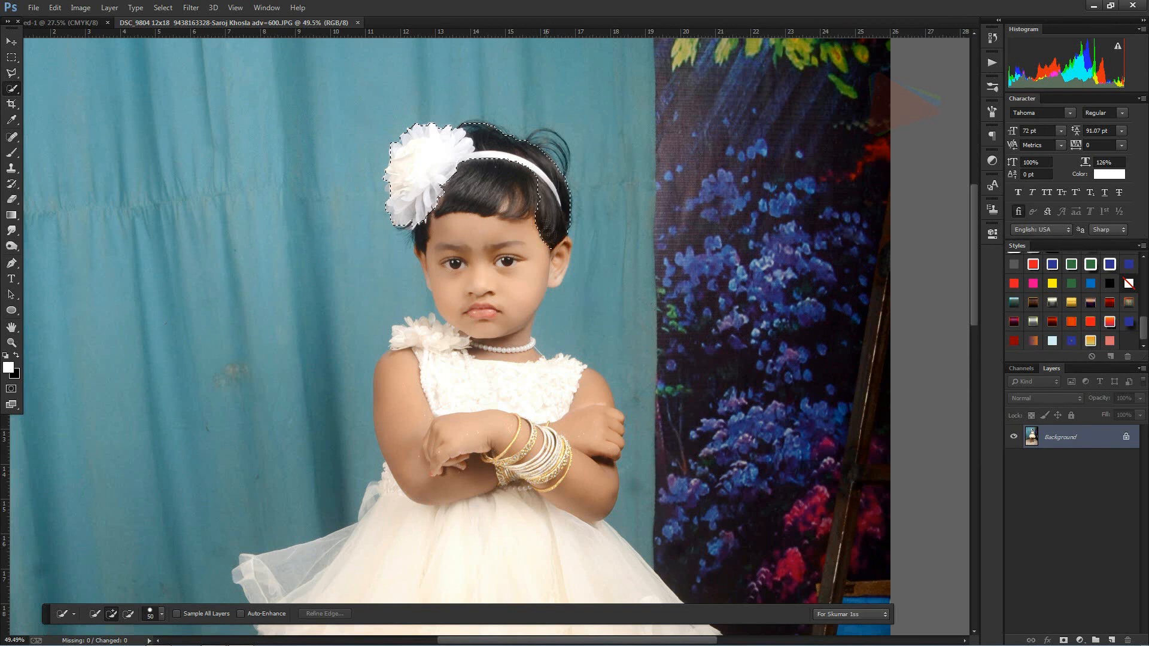
pyautogui.moveTo(442, 234)
pyautogui.mouseDown()
pyautogui.moveTo(438, 267)
pyautogui.moveTo(484, 402)
pyautogui.mouseUp()
# Step: Enlarge the selection brush to 200 and extend the selection over the arms and the whole white dress
pyautogui.press(']')
pyautogui.press(']')
pyautogui.press(']')
pyautogui.press(']')
pyautogui.moveTo(579, 452); pyautogui.dragTo(578, 477)
pyautogui.scroll(-3, 403, 386)
pyautogui.moveTo(403, 408)
pyautogui.mouseDown()
pyautogui.moveTo(435, 480)
pyautogui.moveTo(408, 397)
pyautogui.moveTo(321, 407)
pyautogui.moveTo(490, 529)
pyautogui.mouseUp()
# Step: Reduce the selection brush to 125 and add both legs and sandals to the selection
pyautogui.scroll(-3, 530, 442)
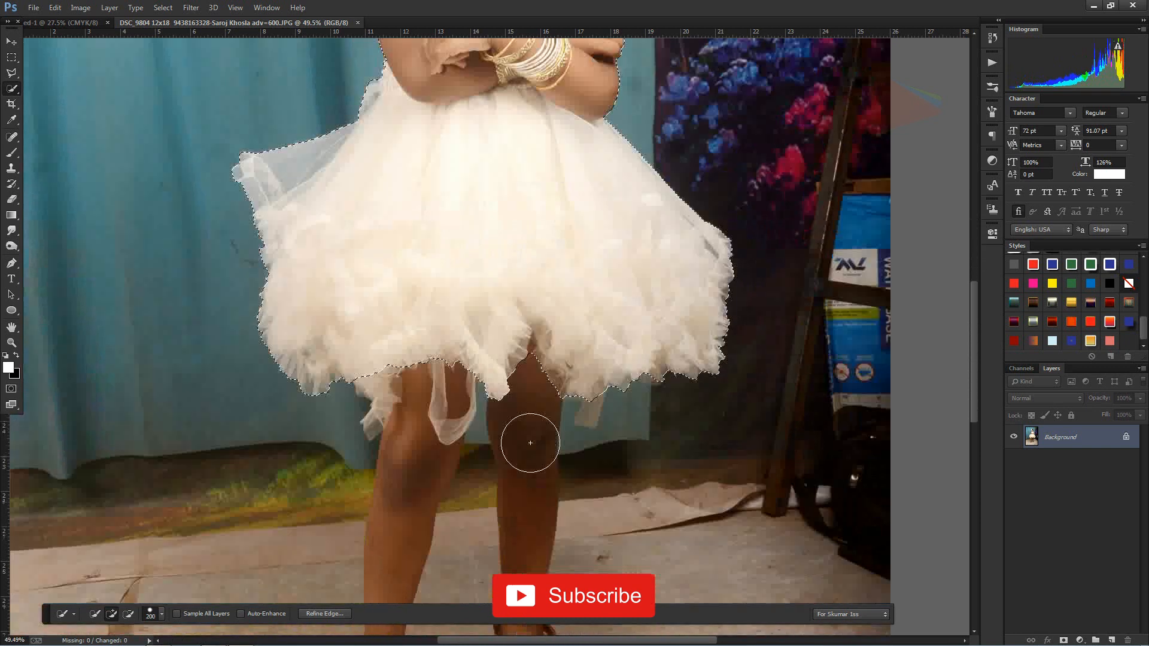
pyautogui.scroll(-3, 530, 442)
pyautogui.press('[')
pyautogui.press('[')
pyautogui.press('[')
pyautogui.moveTo(415, 249)
pyautogui.mouseDown()
pyautogui.moveTo(353, 546)
pyautogui.moveTo(395, 558)
pyautogui.mouseUp()
pyautogui.moveTo(523, 257)
pyautogui.mouseDown()
pyautogui.moveTo(530, 443)
pyautogui.moveTo(556, 542)
pyautogui.mouseUp()
pyautogui.keyDown('alt'); pyautogui.click(621, 282); pyautogui.keyUp('alt')
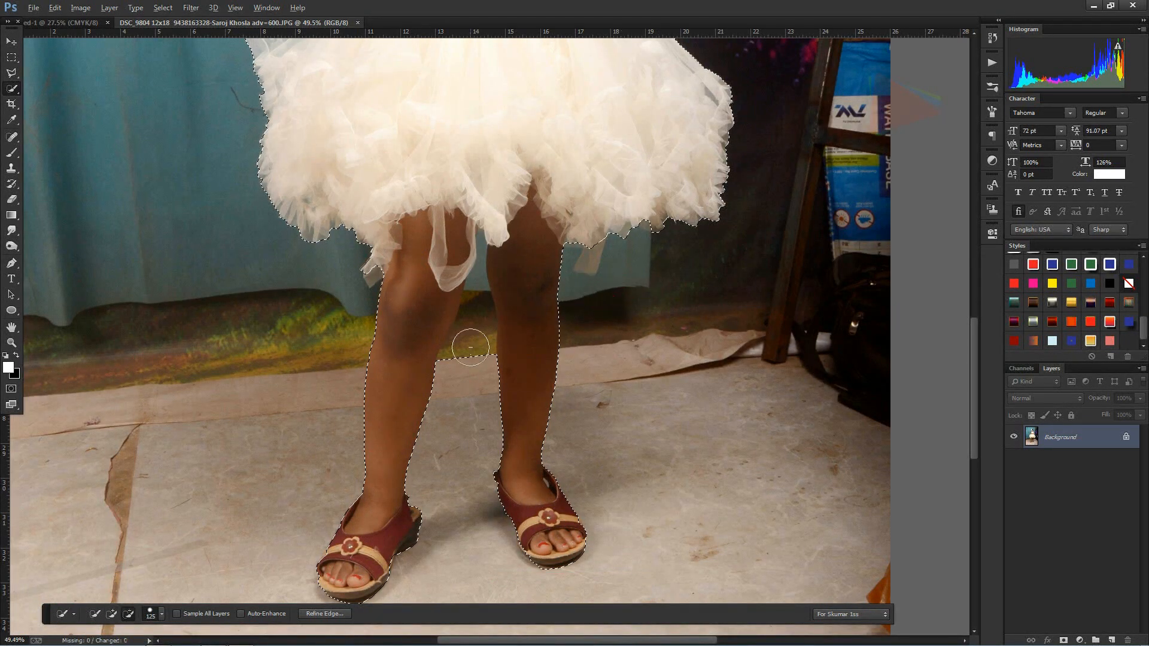
# Step: Subtract the background gap between the two legs from the selection and clean up the inner leg edges
pyautogui.moveTo(467, 331); pyautogui.dragTo(463, 348)
pyautogui.moveTo(532, 253); pyautogui.dragTo(525, 377)
pyautogui.keyDown('alt'); pyautogui.click(477, 289); pyautogui.keyUp('alt')
pyautogui.scroll(-4, 508, 349)
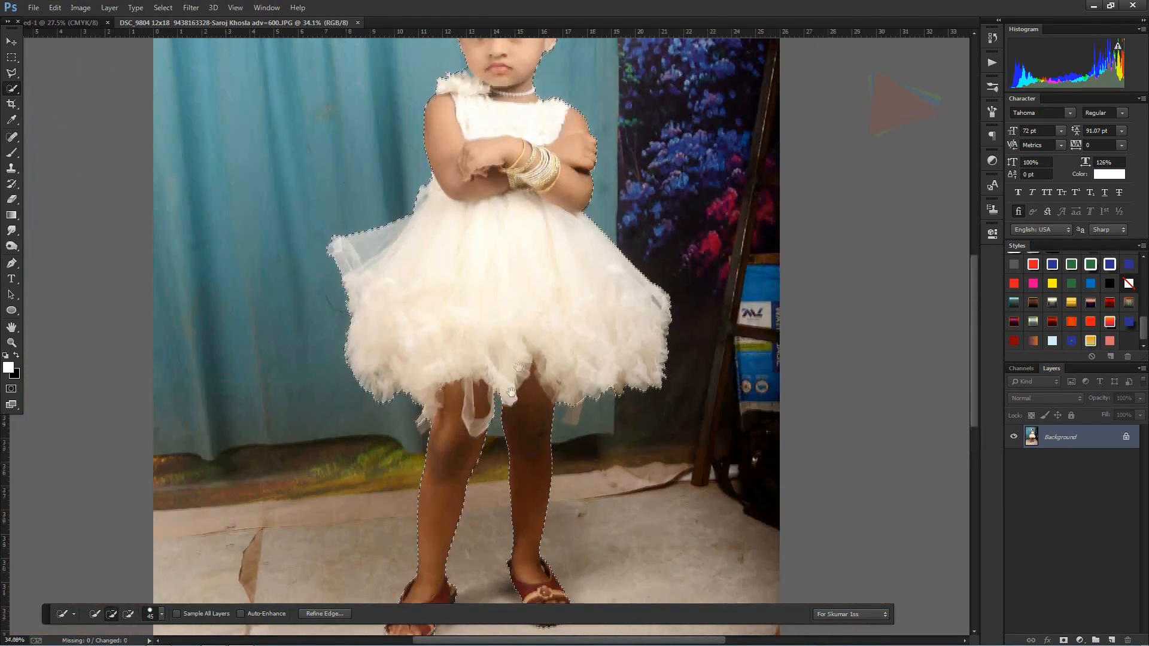
# Step: Open Refine Edge for the selection, enable Smart Radius and set the radius to 1.4 px
pyautogui.scroll(3, 482, 179)
pyautogui.rightClick(477, 290)
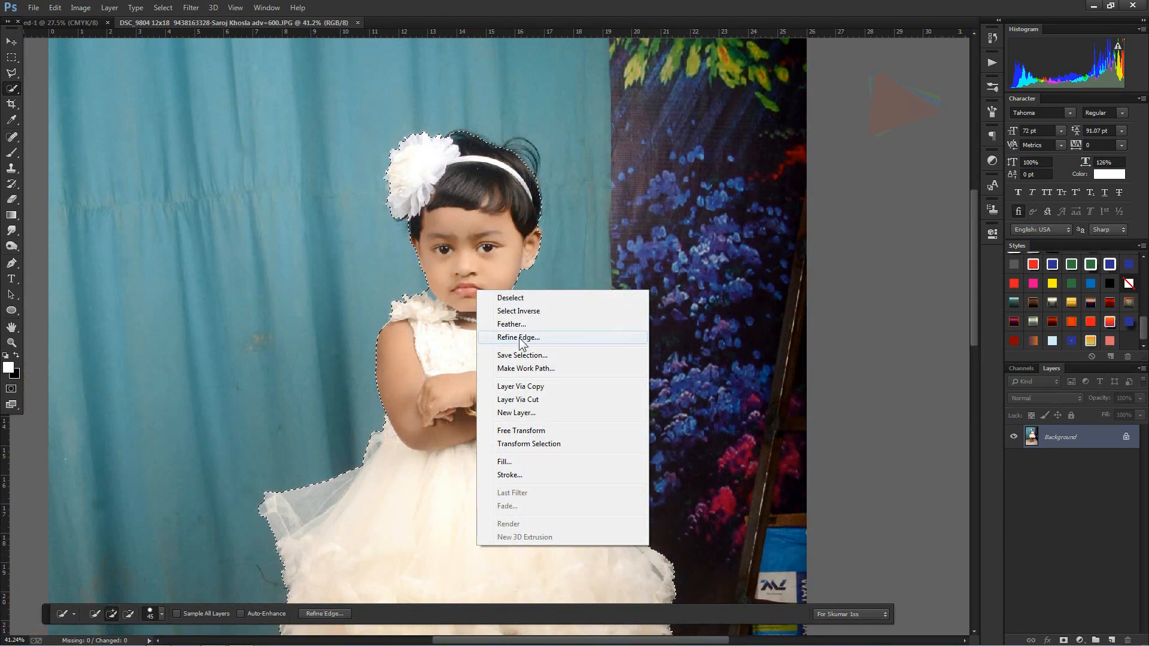
pyautogui.click(518, 338)
pyautogui.click(938, 308)
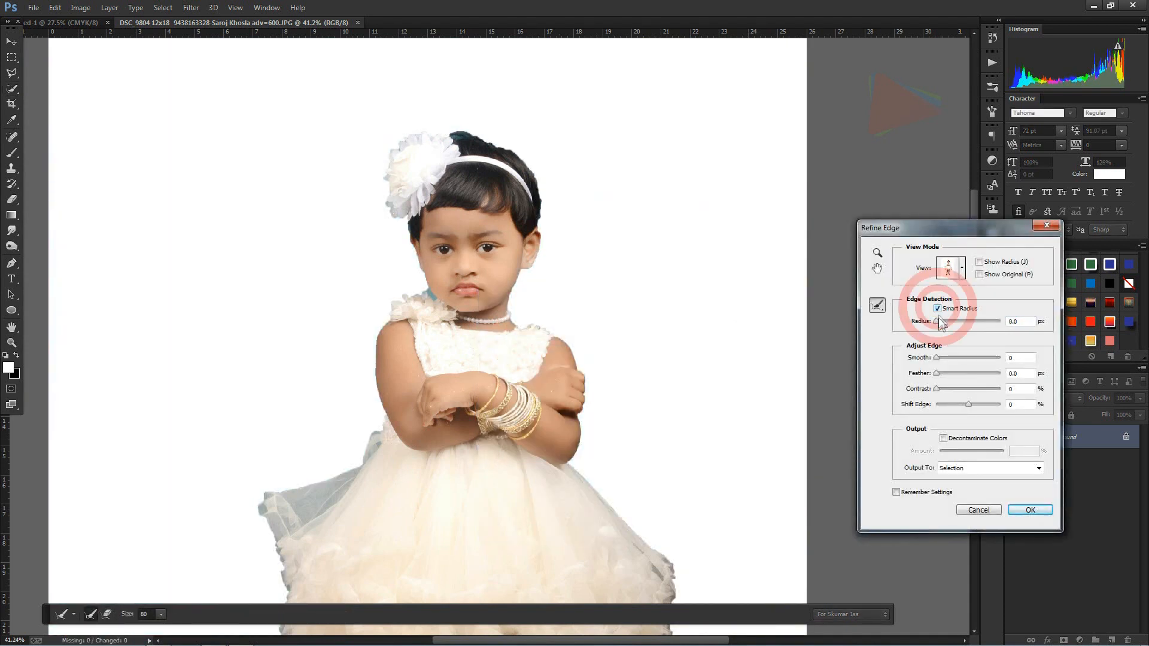
pyautogui.click(941, 321)
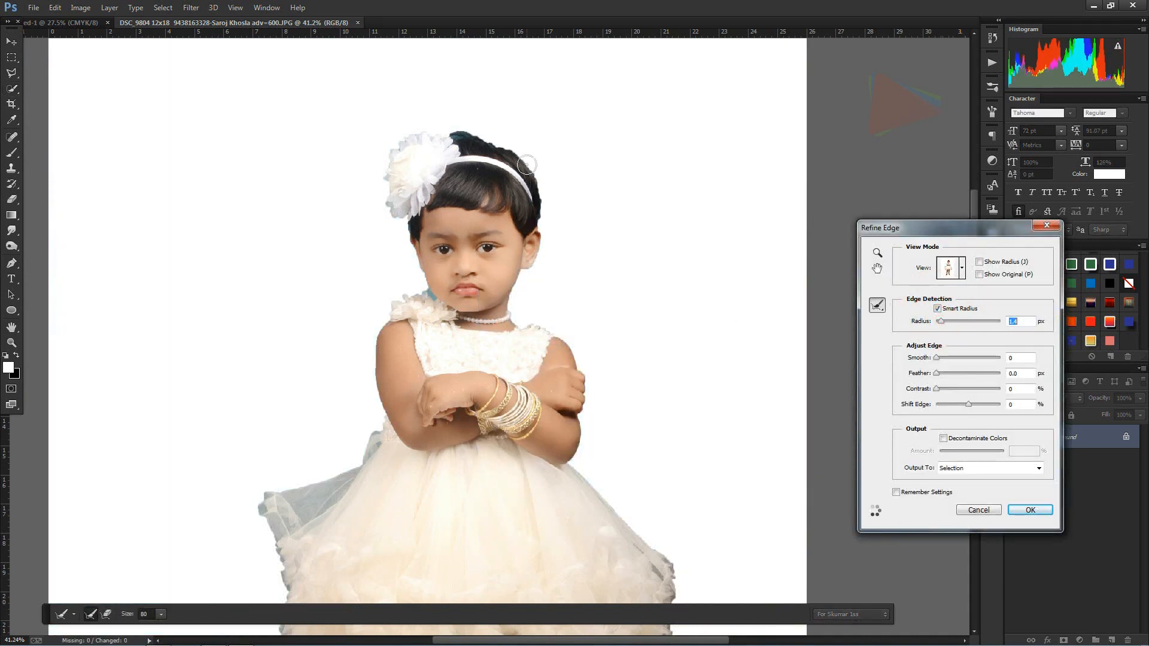
# Step: Brush the refine radius along the hair outline, the neck beside the shoulder flower and below the hair flower
pyautogui.moveTo(519, 152); pyautogui.dragTo(470, 136)
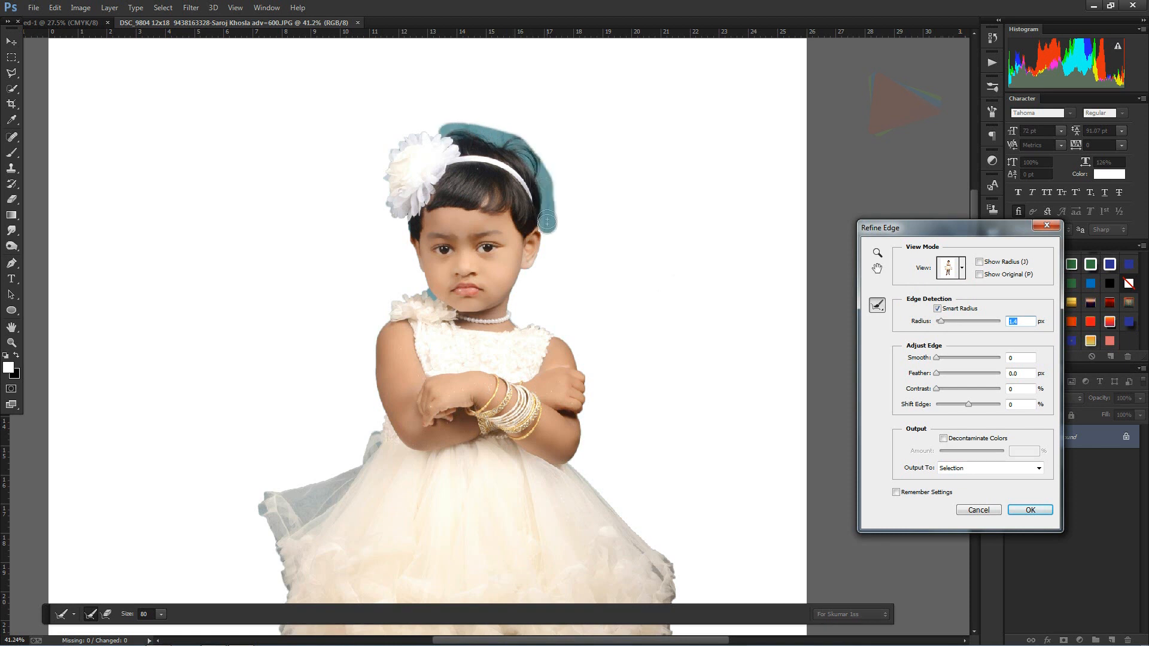
pyautogui.moveTo(546, 226); pyautogui.dragTo(547, 235)
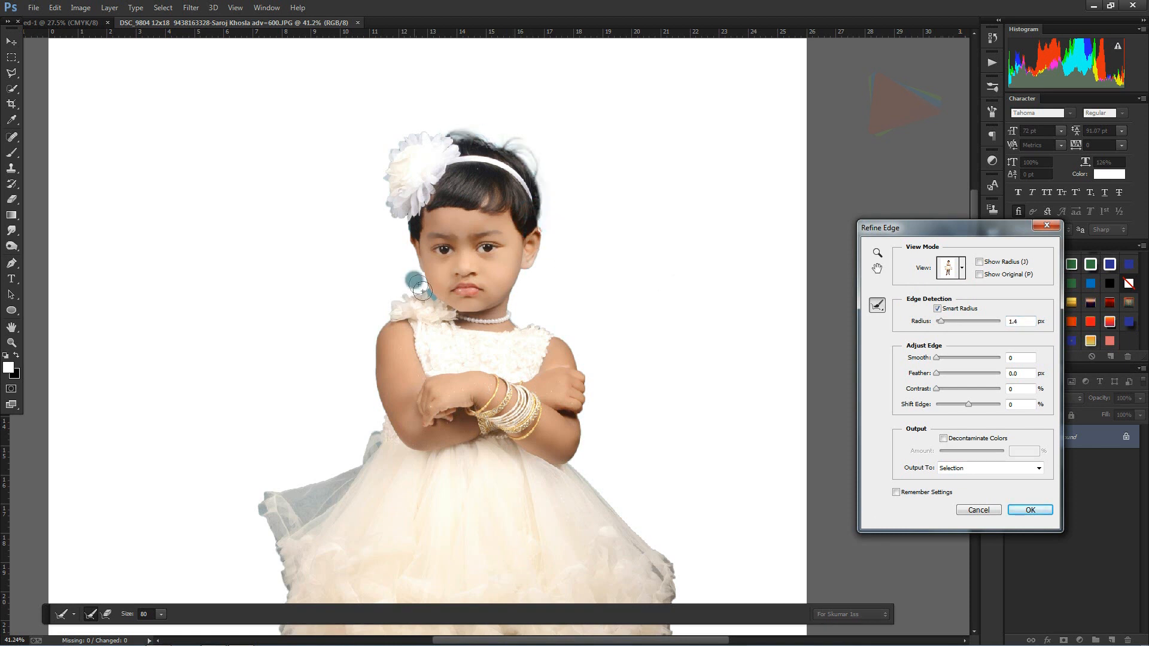
pyautogui.moveTo(426, 297); pyautogui.dragTo(423, 293)
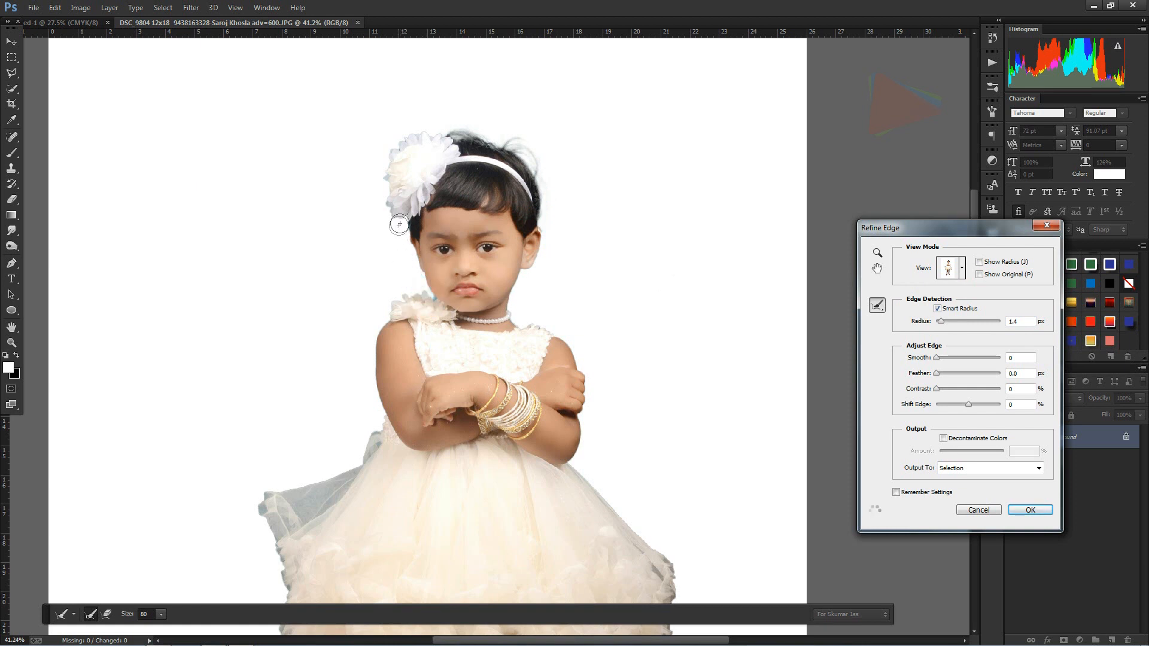
pyautogui.moveTo(402, 235); pyautogui.dragTo(401, 238)
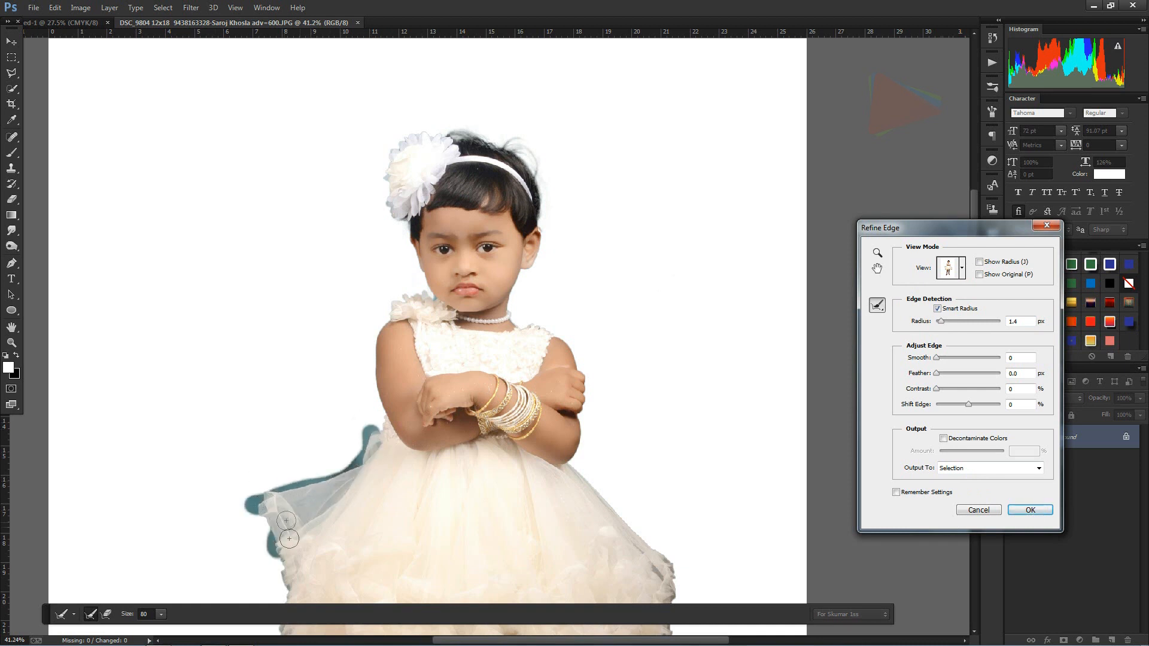
# Step: Brush the refine radius around both sides and the hem of the dress, and apply the refined selection
pyautogui.moveTo(269, 537); pyautogui.dragTo(279, 595)
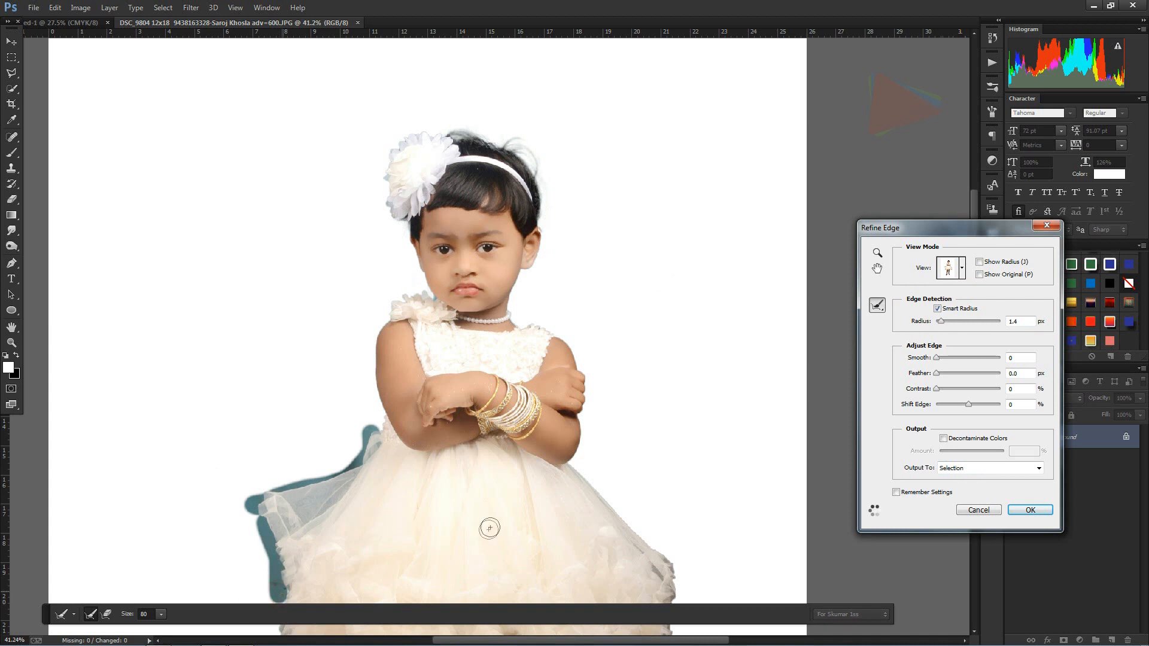
pyautogui.scroll(-5, 531, 519)
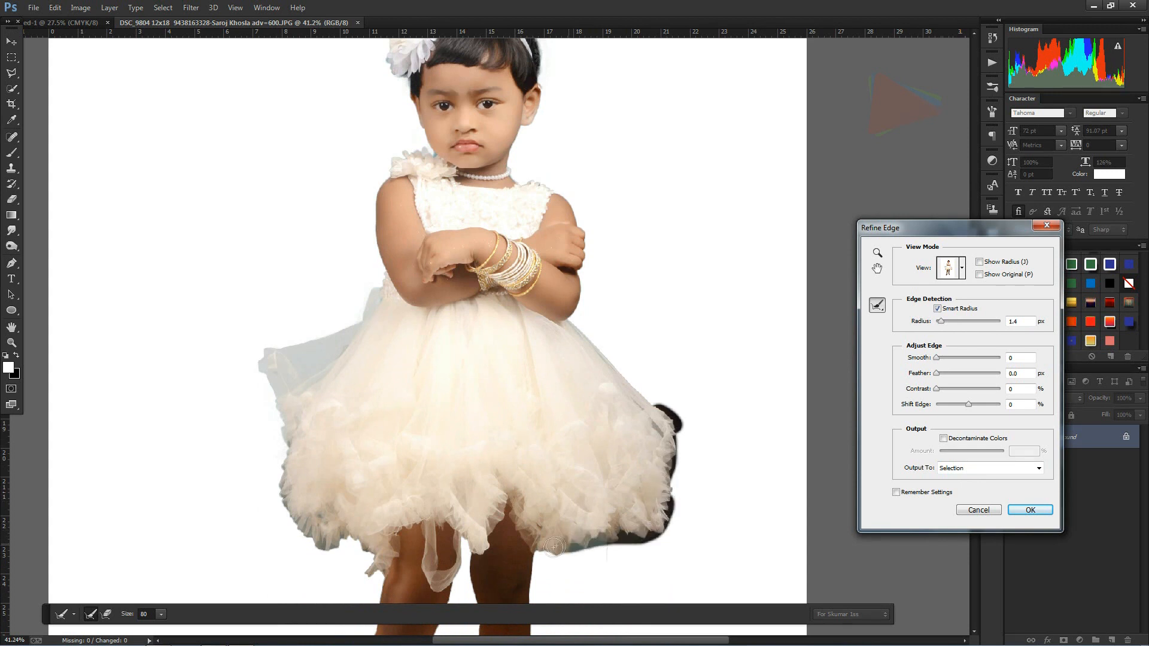
pyautogui.moveTo(544, 549); pyautogui.dragTo(538, 544)
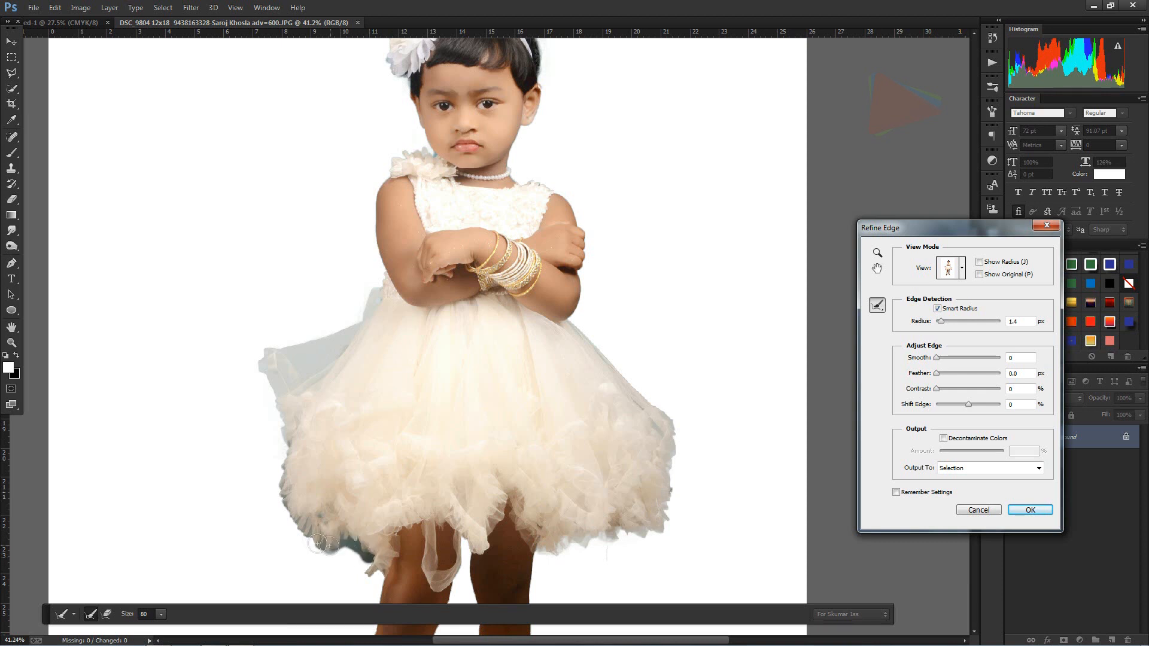
pyautogui.moveTo(282, 468); pyautogui.dragTo(283, 446)
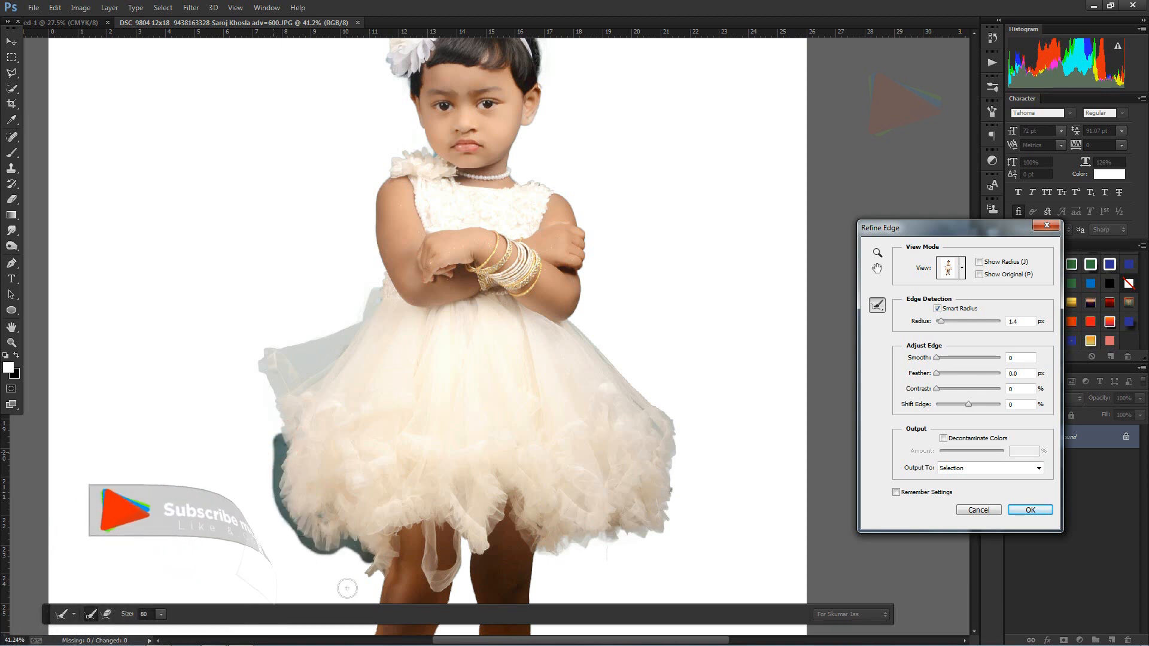
pyautogui.click(1027, 510)
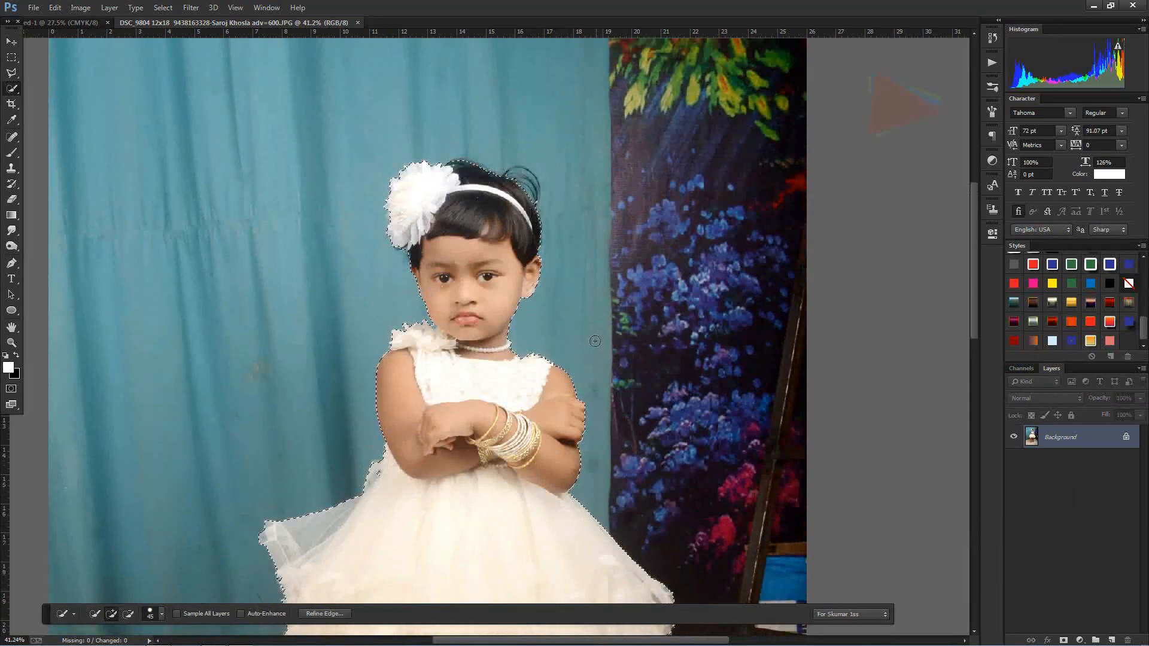
# Step: Add a layer mask from the selection to hide the photo's background
pyautogui.press('F3')
pyautogui.press('shift')
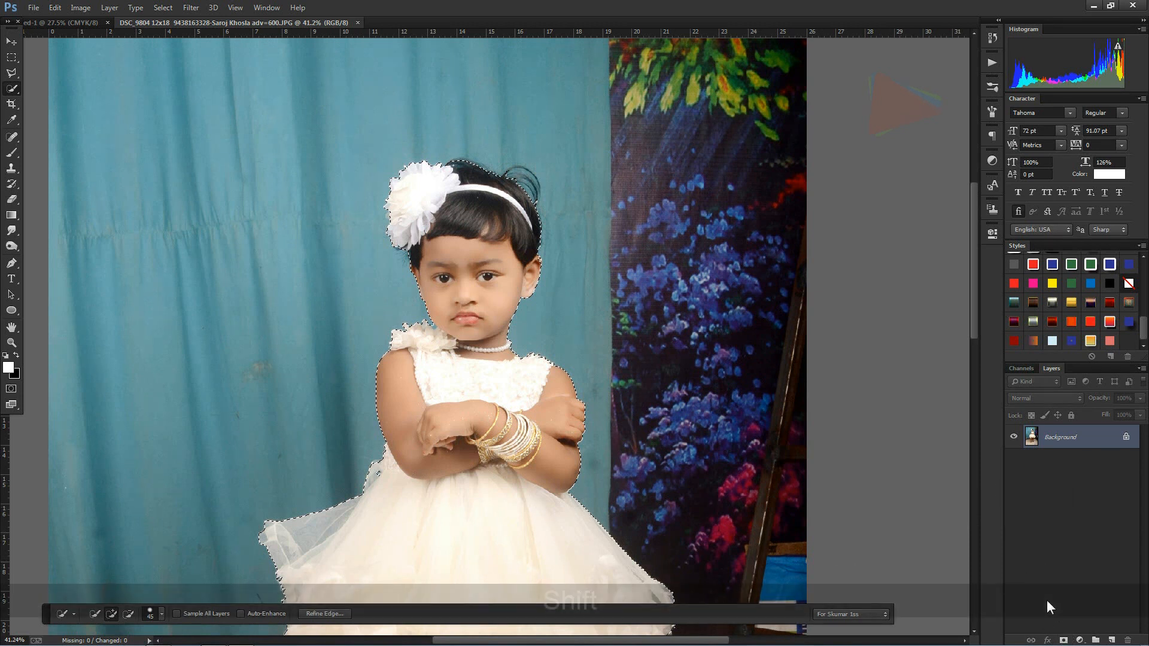
pyautogui.click(1062, 640)
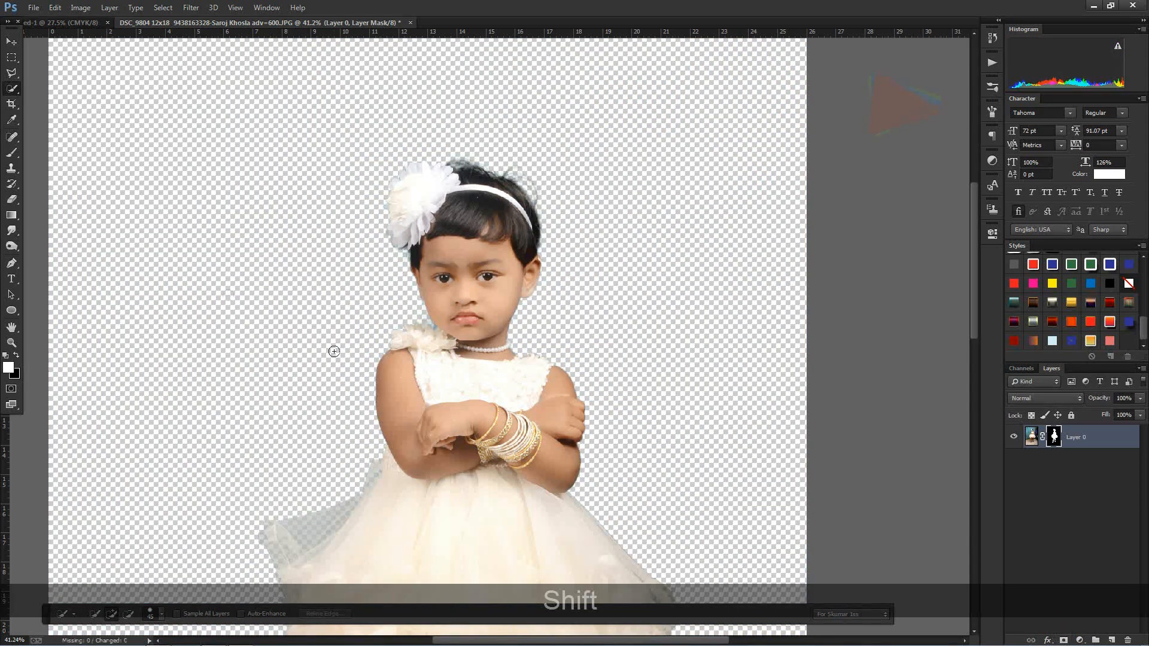
# Step: Move the masked girl layer from the photo into the birthday document with the orange-yellow gradient
pyautogui.click(11, 42)
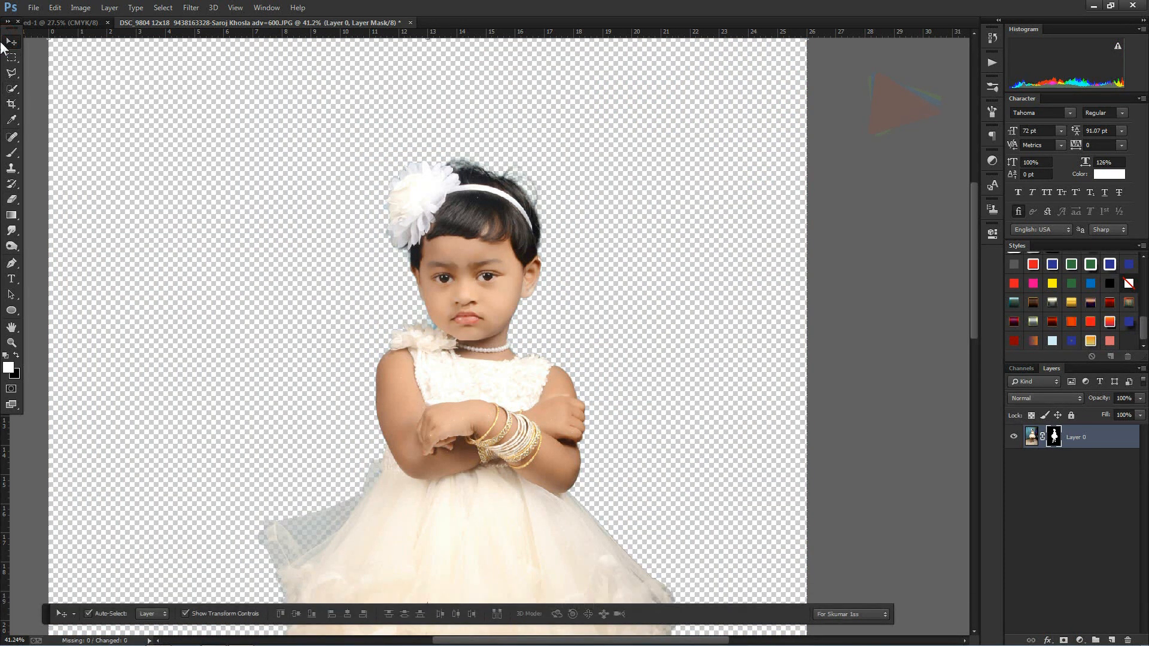
pyautogui.scroll(-1, 479, 350)
pyautogui.scroll(-4, 478, 350)
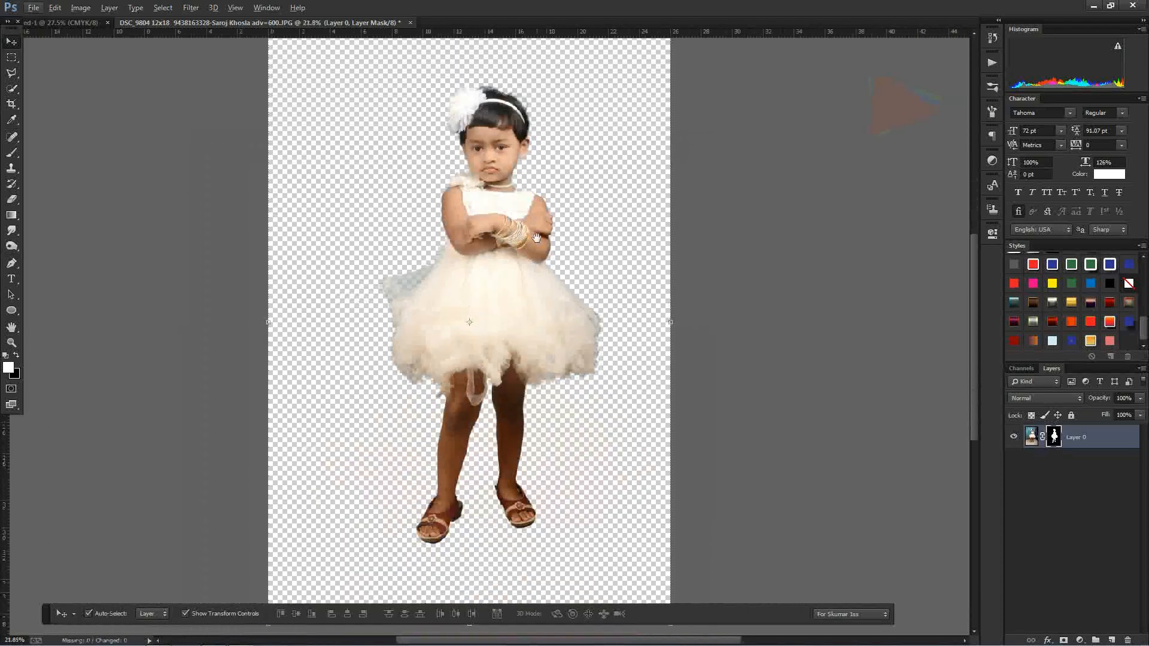
pyautogui.hotkey('ctrl', 'Tab')
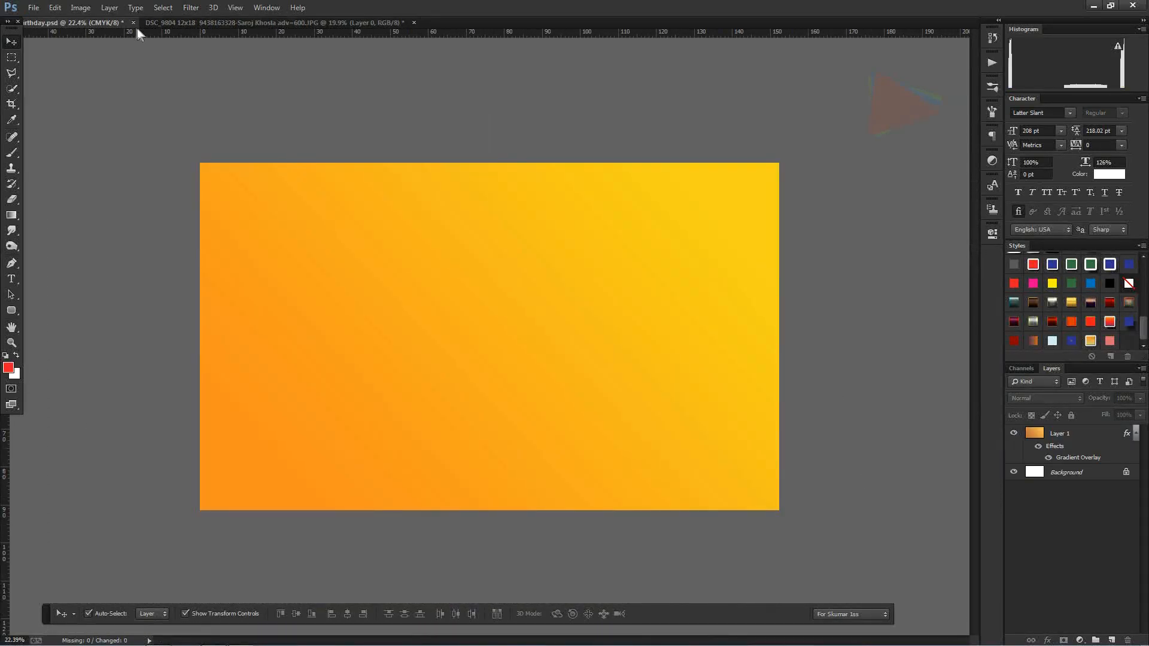
pyautogui.click(256, 20)
pyautogui.moveTo(521, 284); pyautogui.dragTo(619, 315)
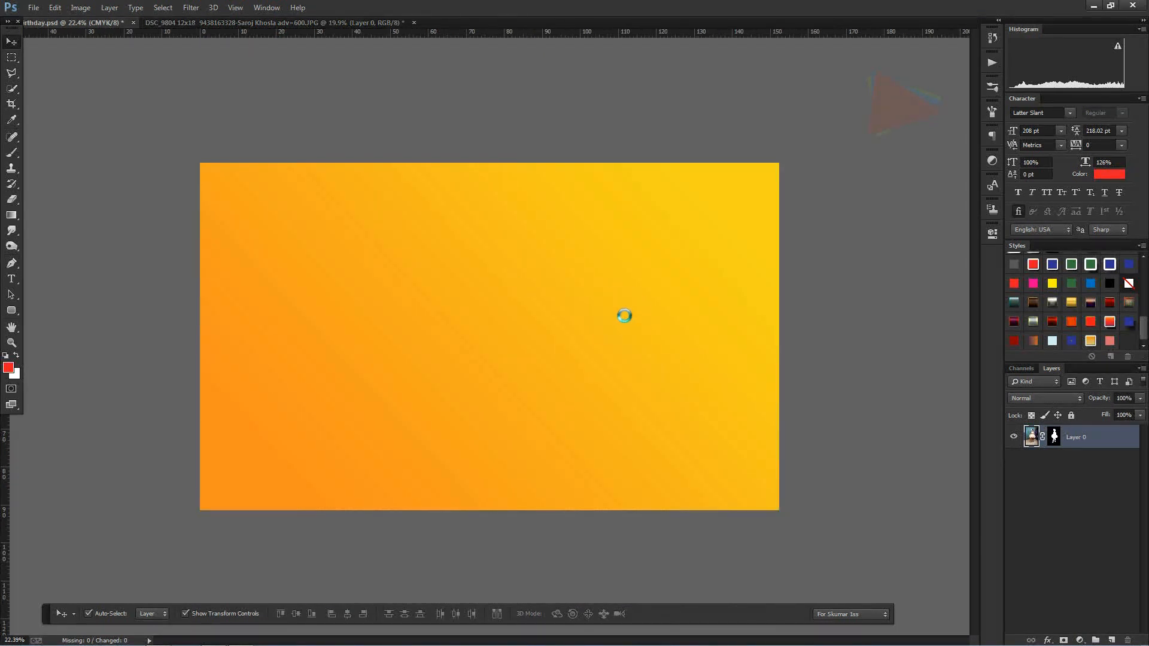
# Step: Scale the girl layer to nearly the banner's height and place her full figure on the right side of the banner
pyautogui.moveTo(790, 93); pyautogui.dragTo(702, 224)
pyautogui.moveTo(622, 299); pyautogui.dragTo(698, 262)
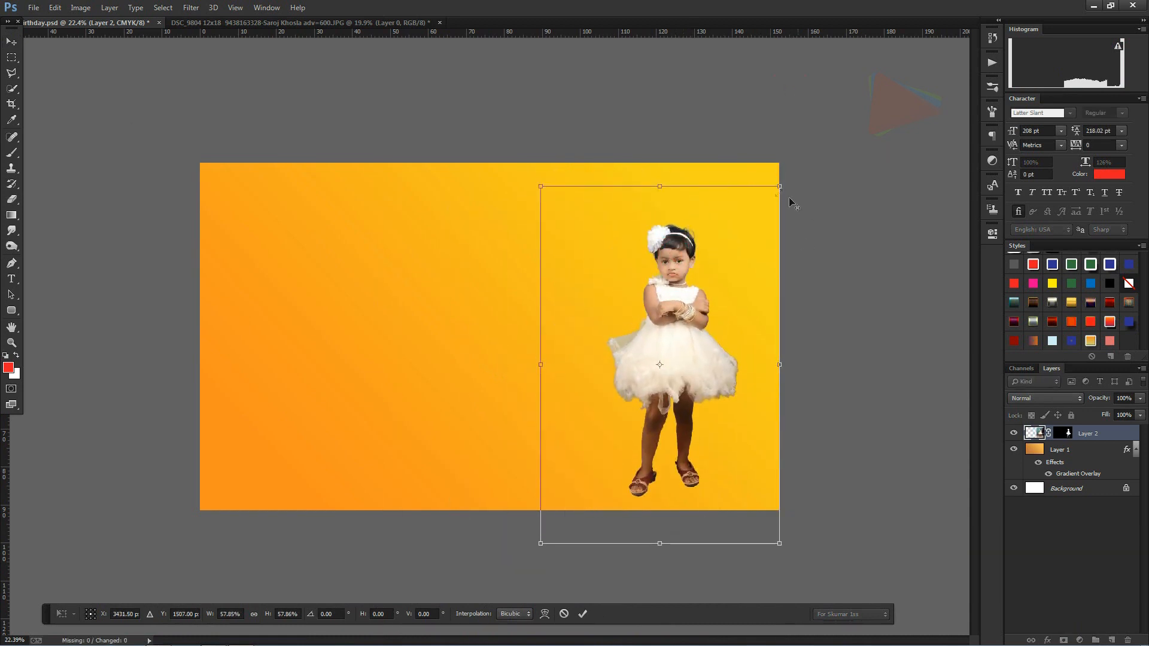
pyautogui.moveTo(779, 186); pyautogui.dragTo(793, 163)
pyautogui.moveTo(688, 240); pyautogui.dragTo(690, 233)
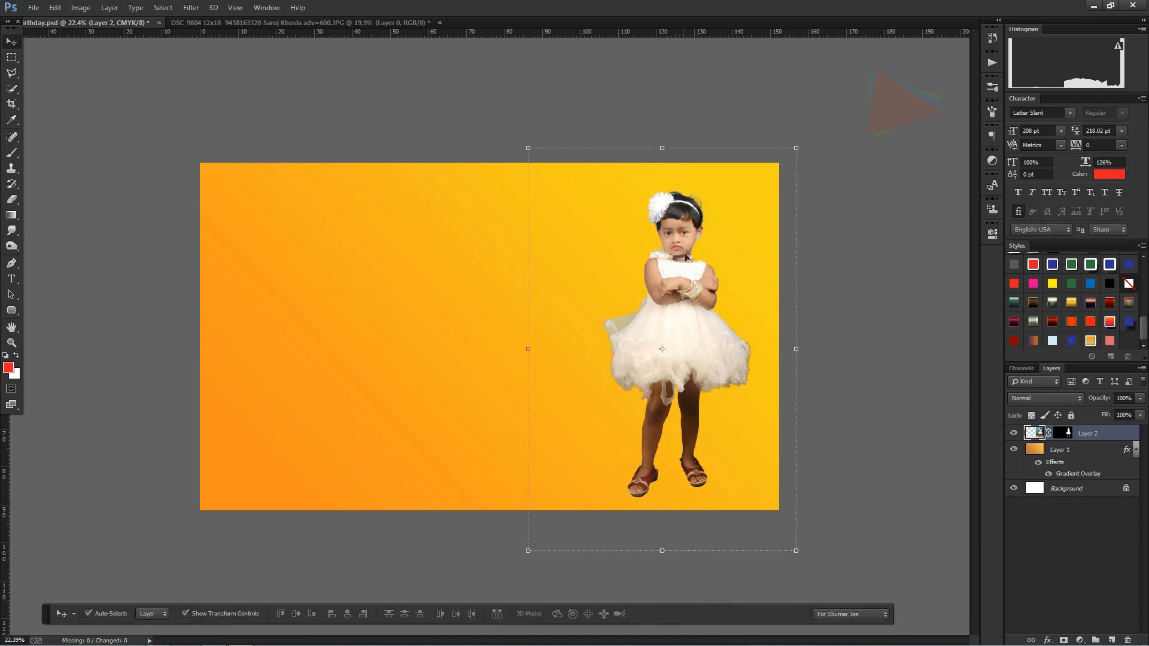
# Step: Duplicate Layer 2 within the birthday document under the name Layer 2 copy
pyautogui.rightClick(1103, 438)
pyautogui.click(970, 195)
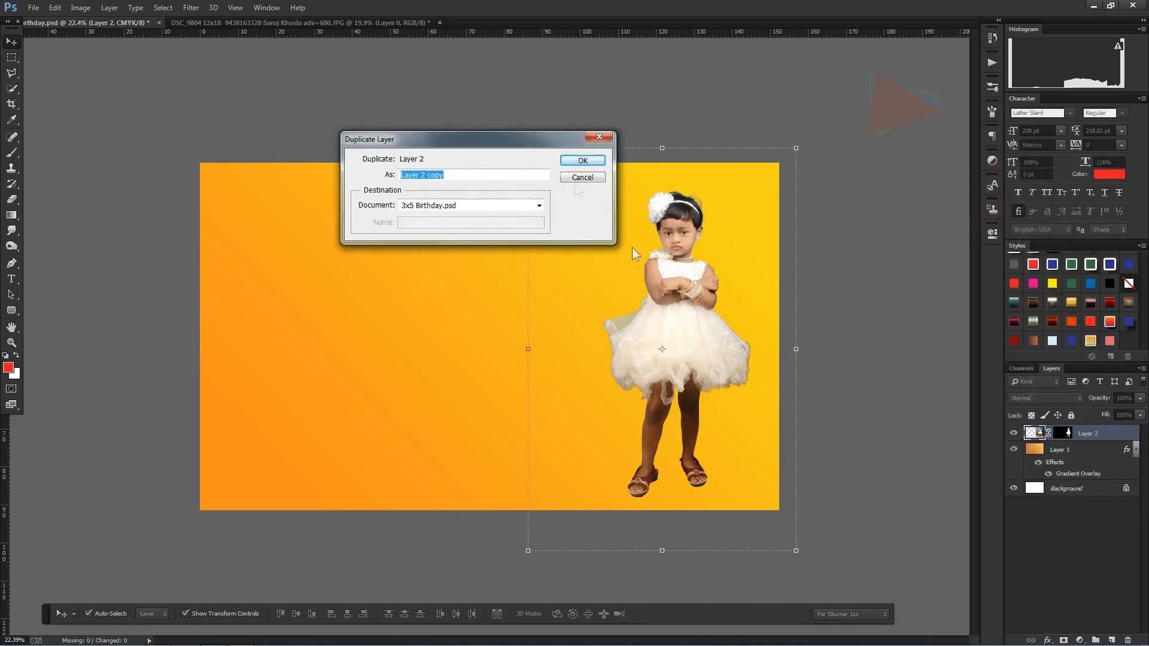
pyautogui.click(580, 164)
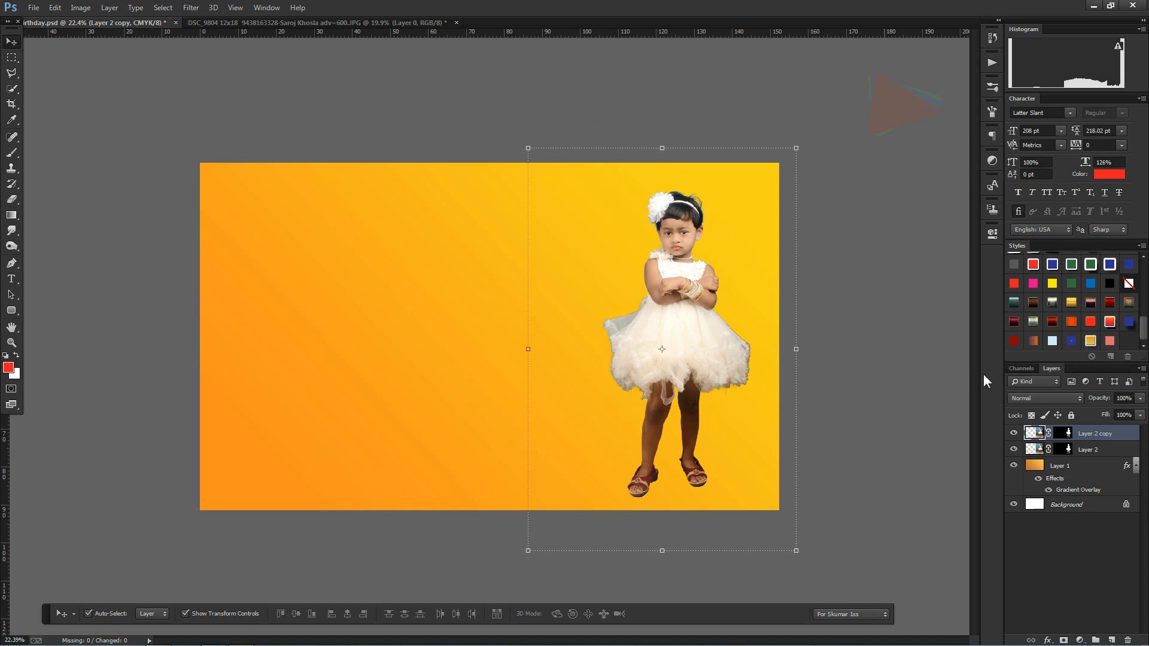
# Step: Enlarge the original Layer 2 into a big portrait behind the small figure and reposition it on the banner
pyautogui.click(1084, 452)
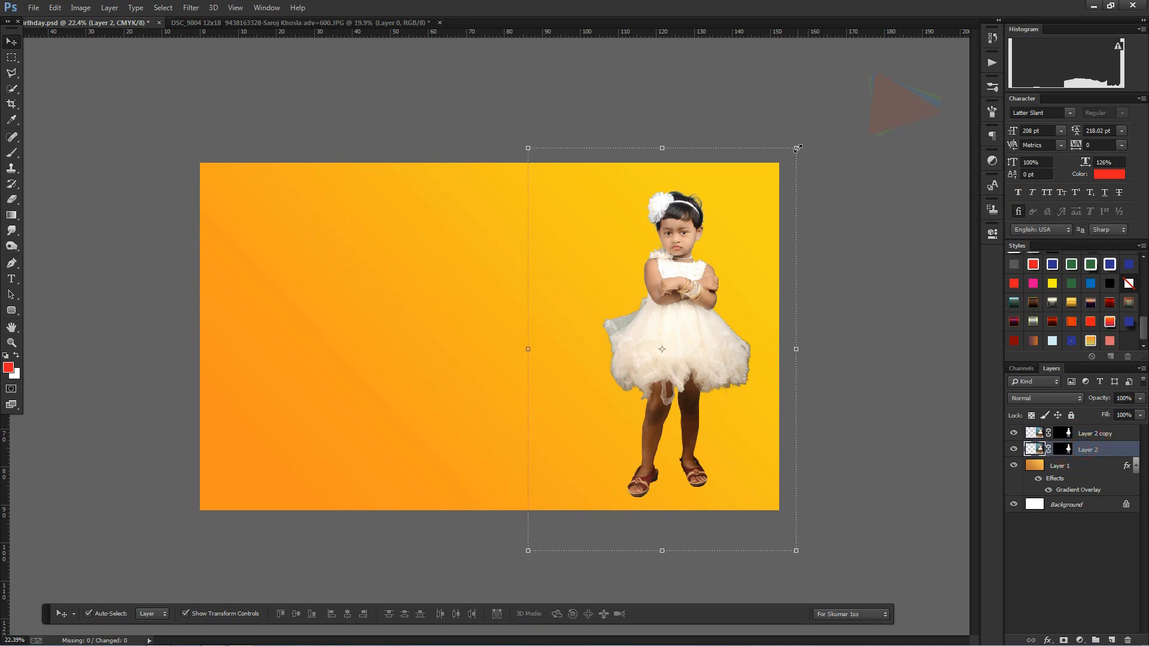
pyautogui.moveTo(796, 148); pyautogui.dragTo(949, 107)
pyautogui.moveTo(794, 198); pyautogui.dragTo(660, 337)
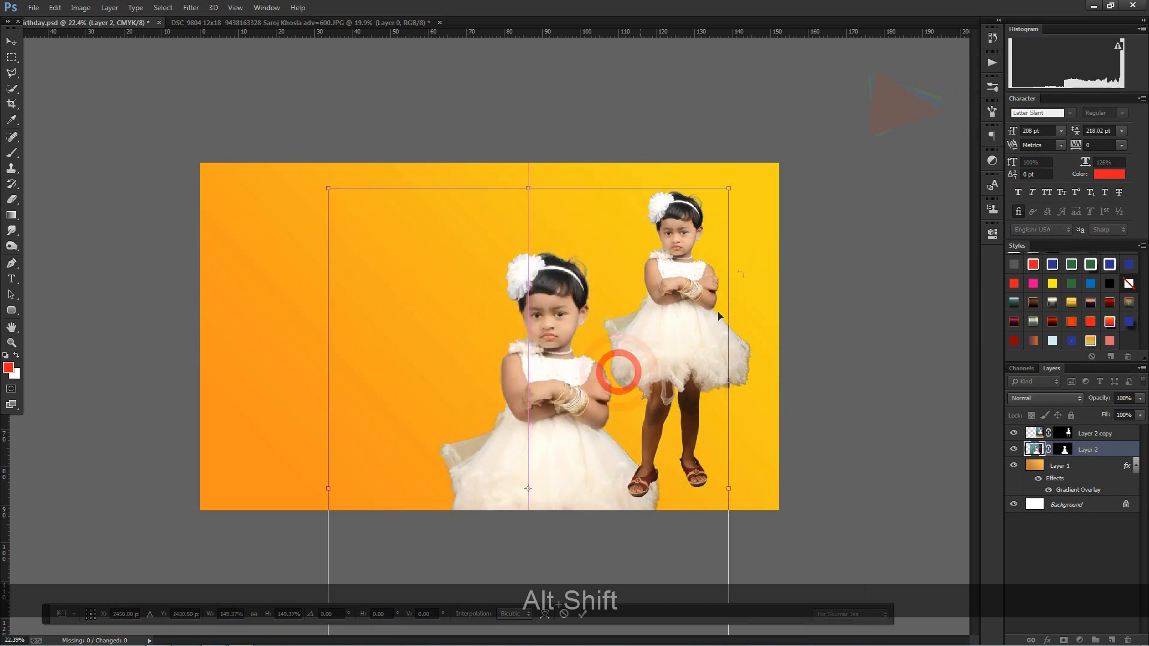
pyautogui.moveTo(730, 188); pyautogui.dragTo(992, 118)
pyautogui.moveTo(596, 263); pyautogui.dragTo(613, 344)
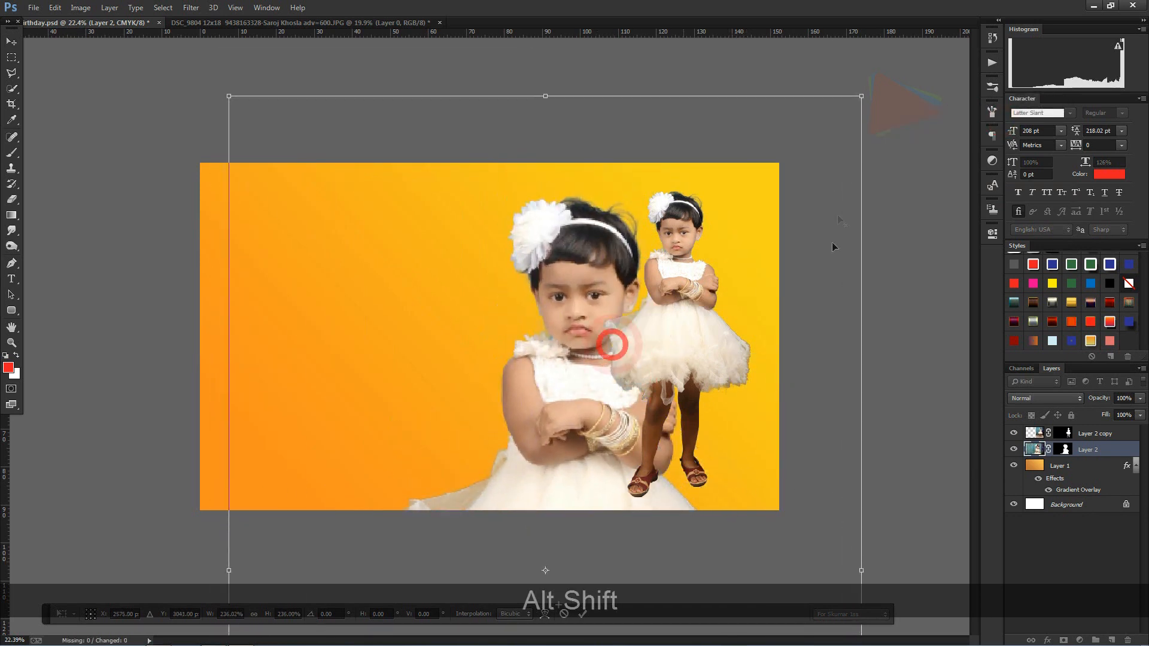
pyautogui.moveTo(624, 263); pyautogui.dragTo(624, 244)
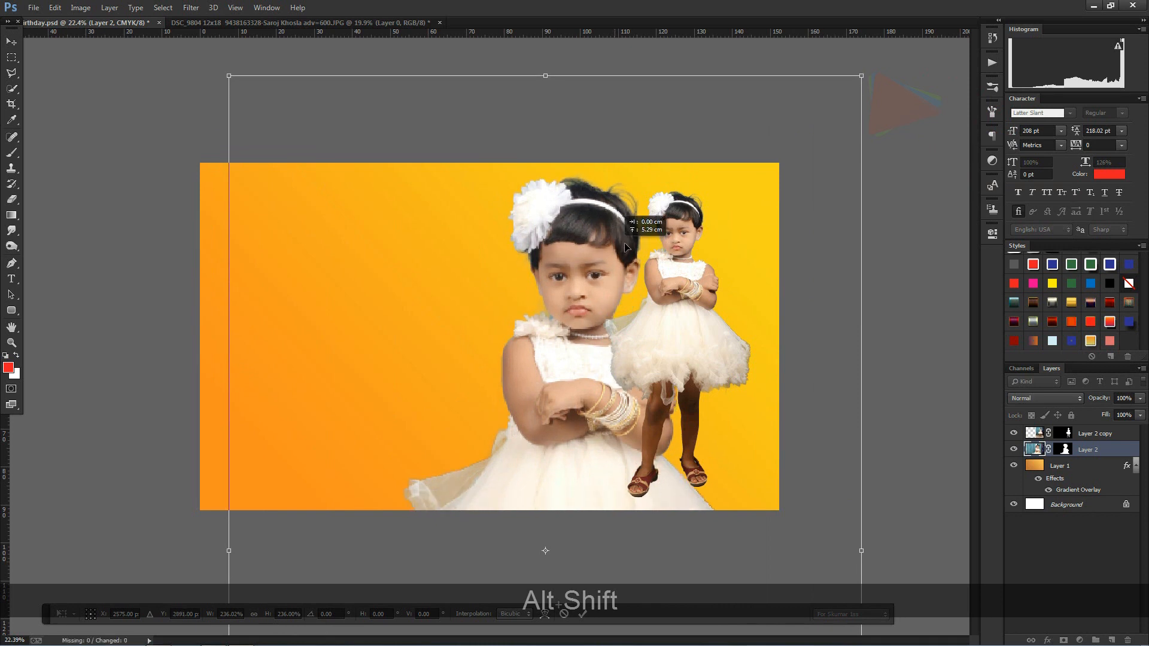
pyautogui.moveTo(863, 77); pyautogui.dragTo(898, 50)
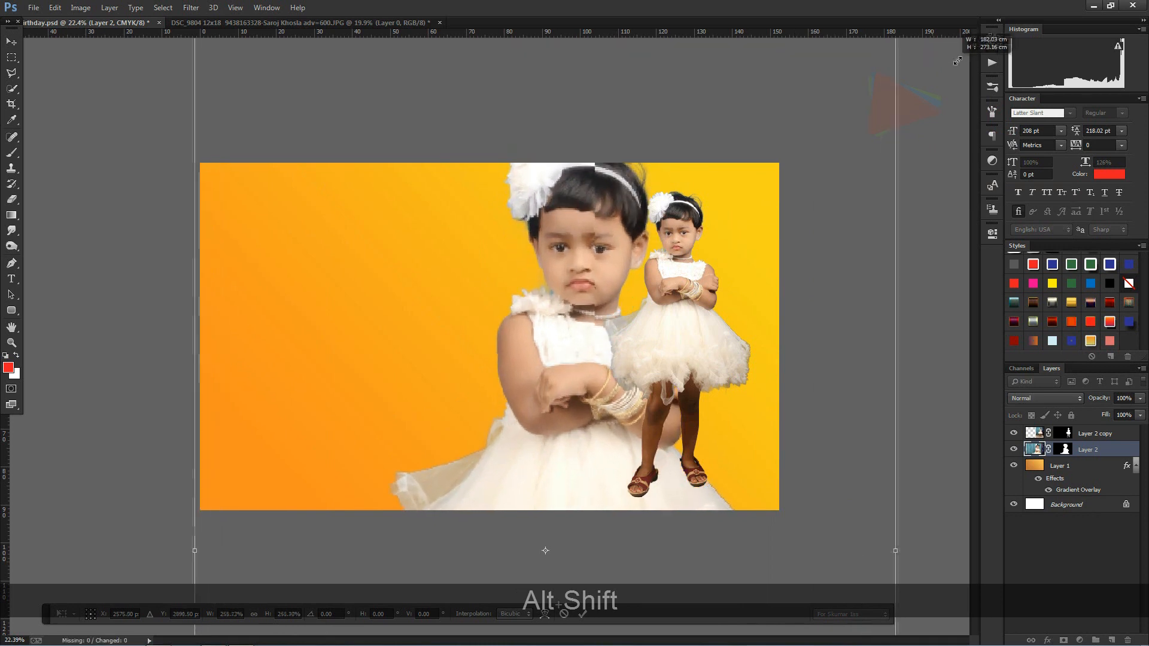
# Step: Tilt the large portrait slightly counterclockwise, fine-tune its size and position so the head fits inside the banner, and apply the transform
pyautogui.moveTo(937, 226); pyautogui.dragTo(936, 180)
pyautogui.moveTo(582, 257); pyautogui.dragTo(600, 300)
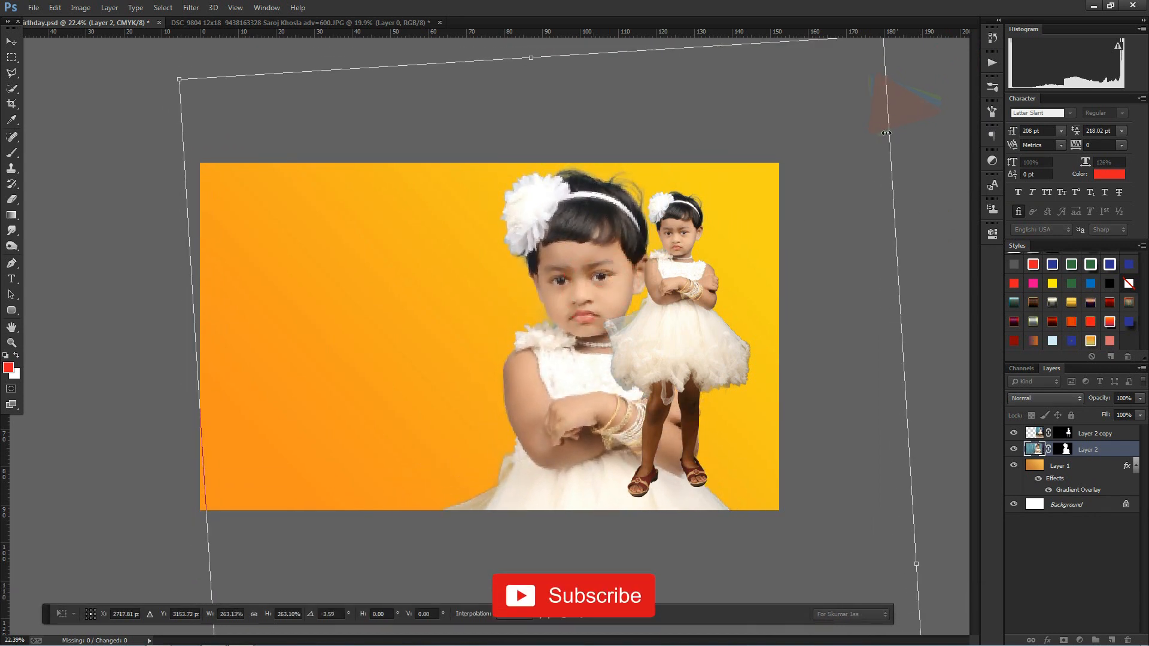
pyautogui.hotkey('ctrl', '-')
pyautogui.moveTo(788, 112); pyautogui.dragTo(842, 81)
pyautogui.moveTo(547, 255); pyautogui.dragTo(534, 295)
pyautogui.moveTo(852, 289); pyautogui.dragTo(852, 283)
pyautogui.moveTo(546, 279); pyautogui.dragTo(551, 272)
pyautogui.press('Return')
pyautogui.click(755, 397)
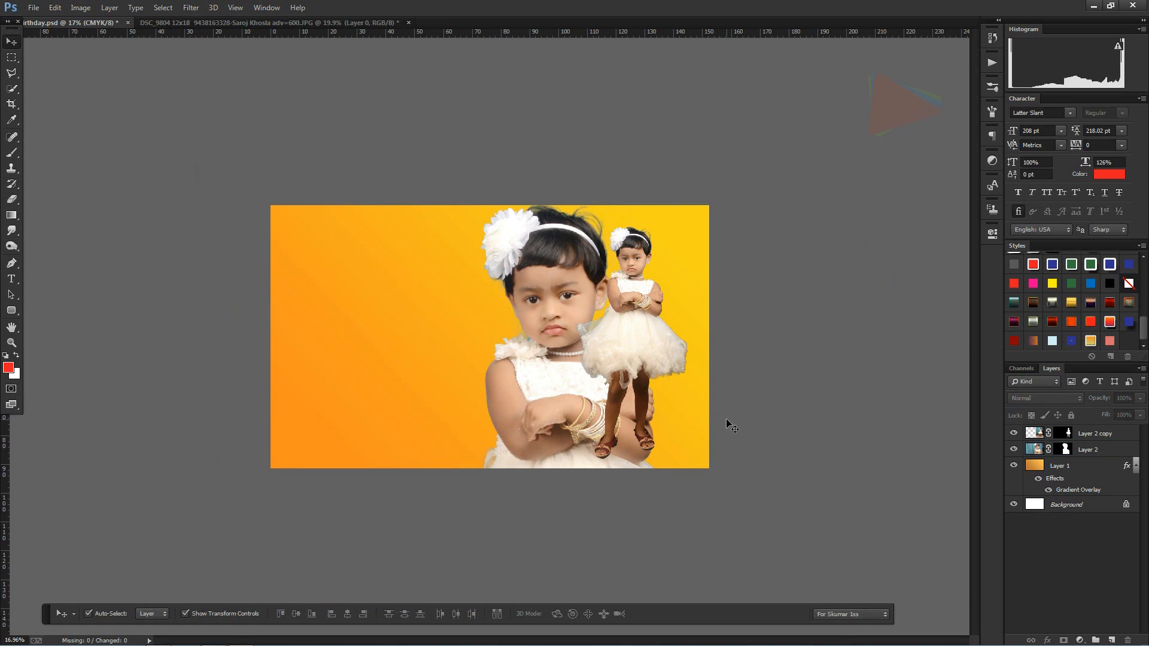
# Step: Lower the opacity of the large portrait on Layer 2 to 41%
pyautogui.scroll(2, 585, 502)
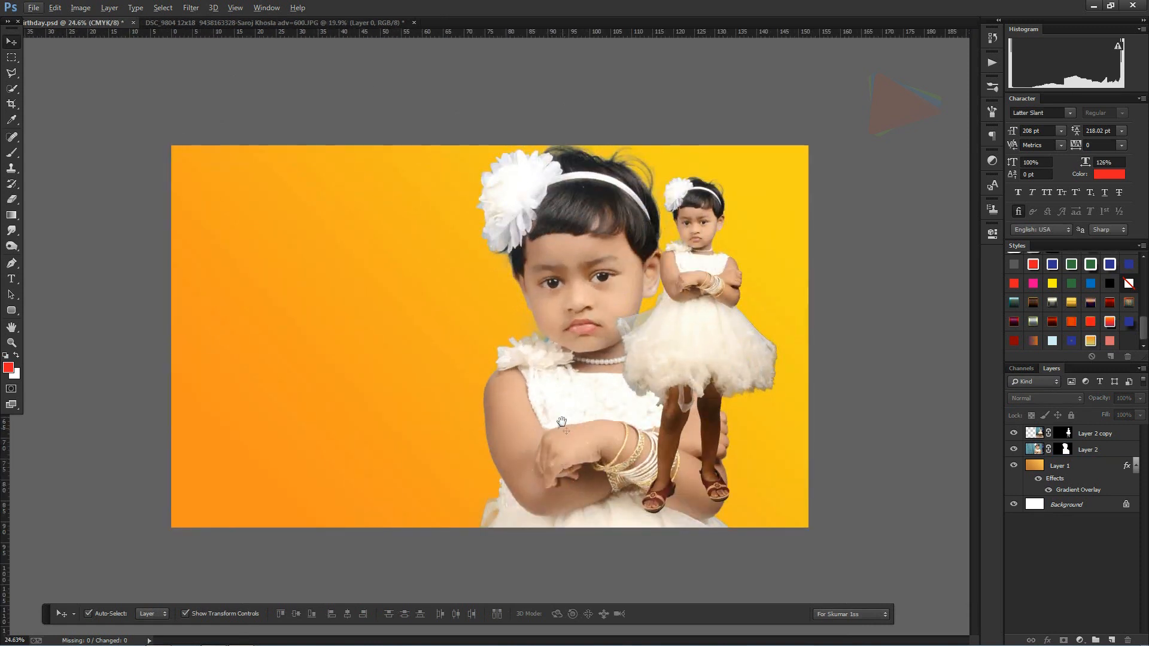
pyautogui.scroll(1, 620, 468)
pyautogui.scroll(-2, 581, 420)
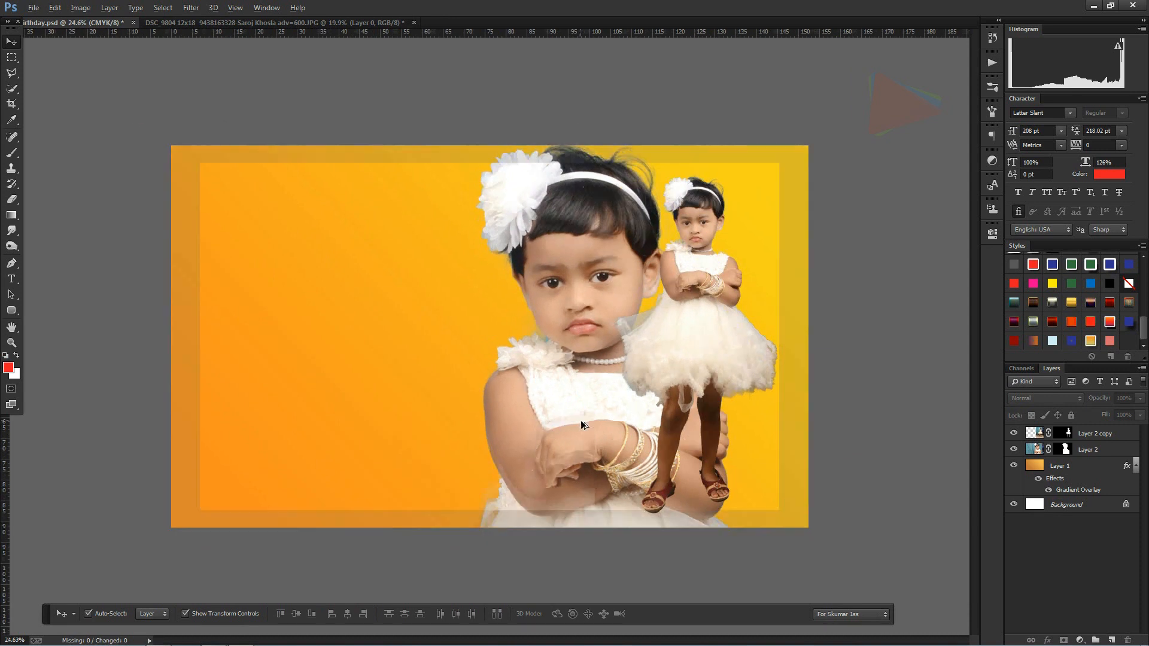
pyautogui.click(571, 245)
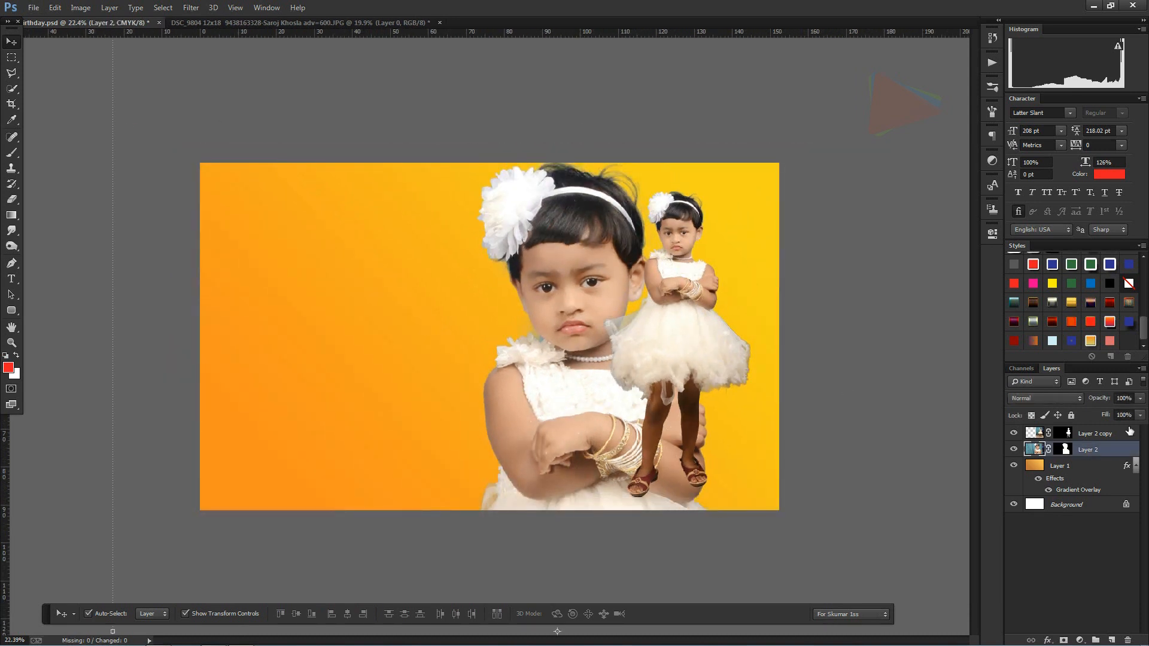
pyautogui.click(1093, 413)
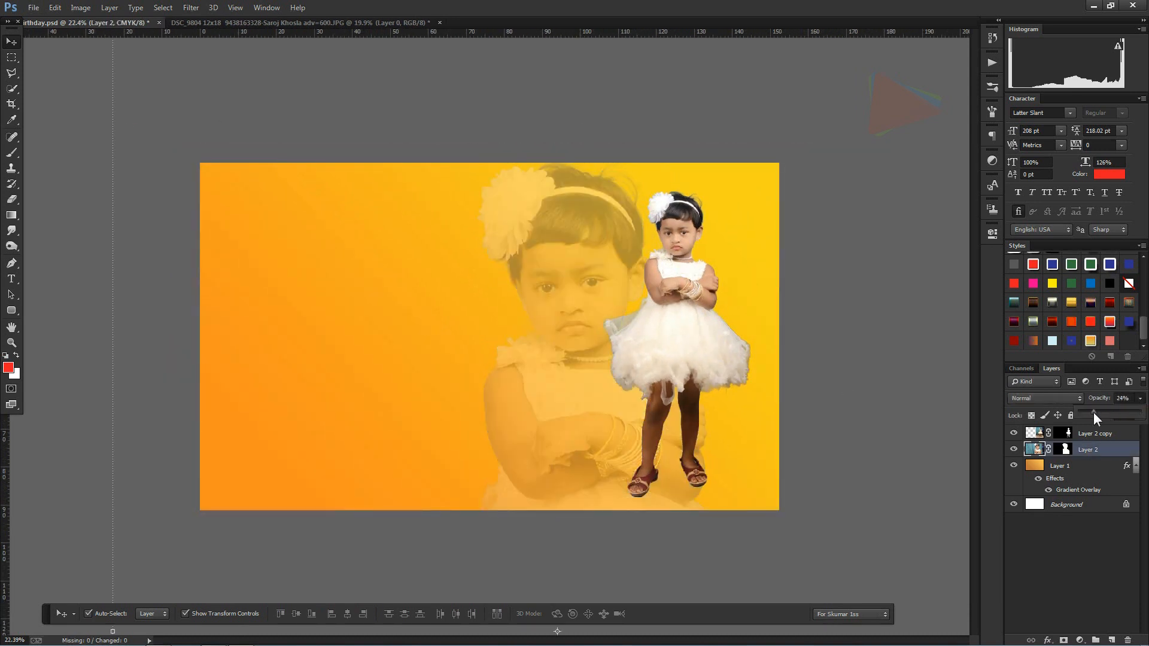
pyautogui.moveTo(1098, 412); pyautogui.dragTo(1103, 409)
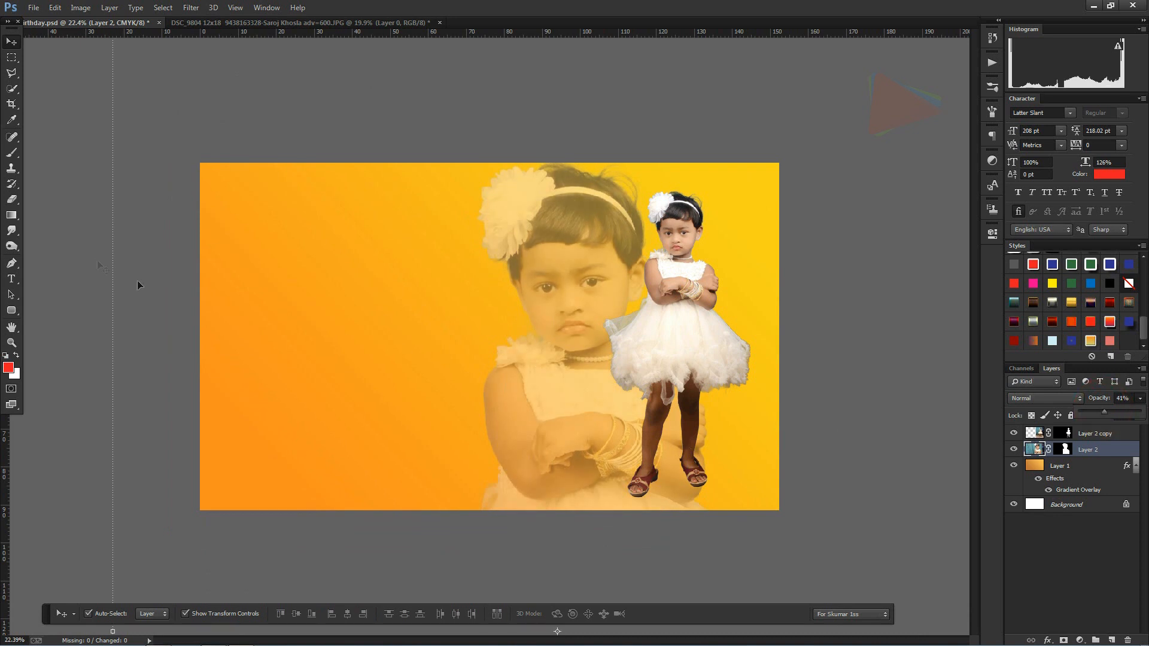
# Step: Fade the bottom of the large portrait using a soft 2237 px Eraser at 48% opacity and 91% flow
pyautogui.click(12, 200)
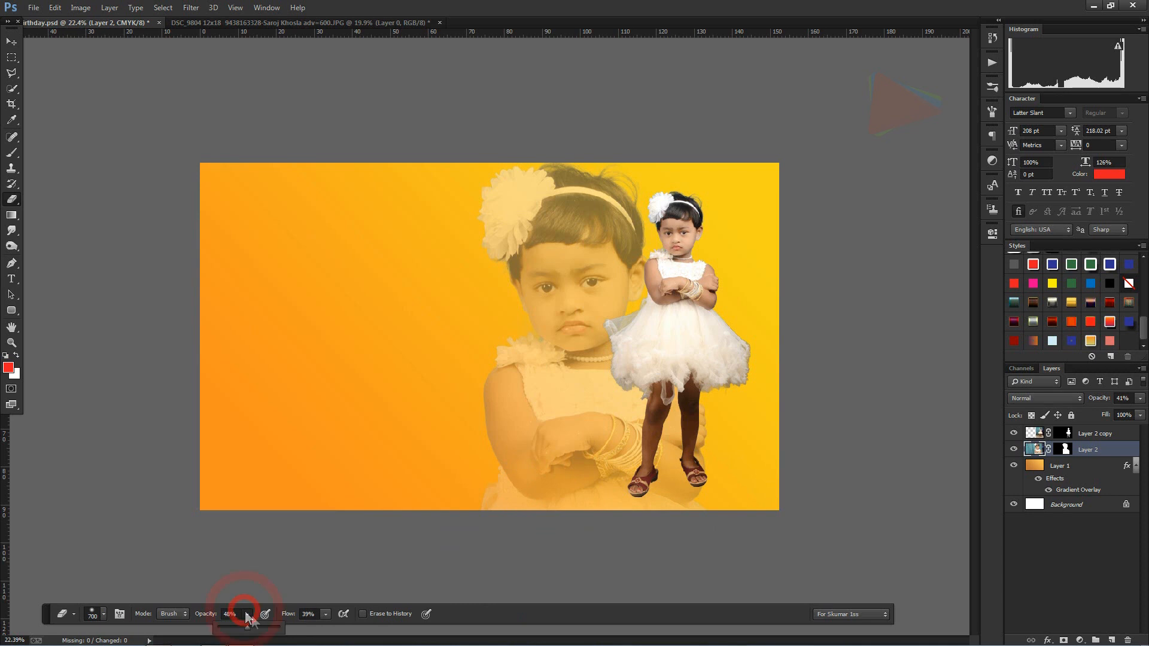
pyautogui.click(327, 614)
pyautogui.moveTo(713, 461); pyautogui.dragTo(547, 525)
pyautogui.rightClick(560, 469)
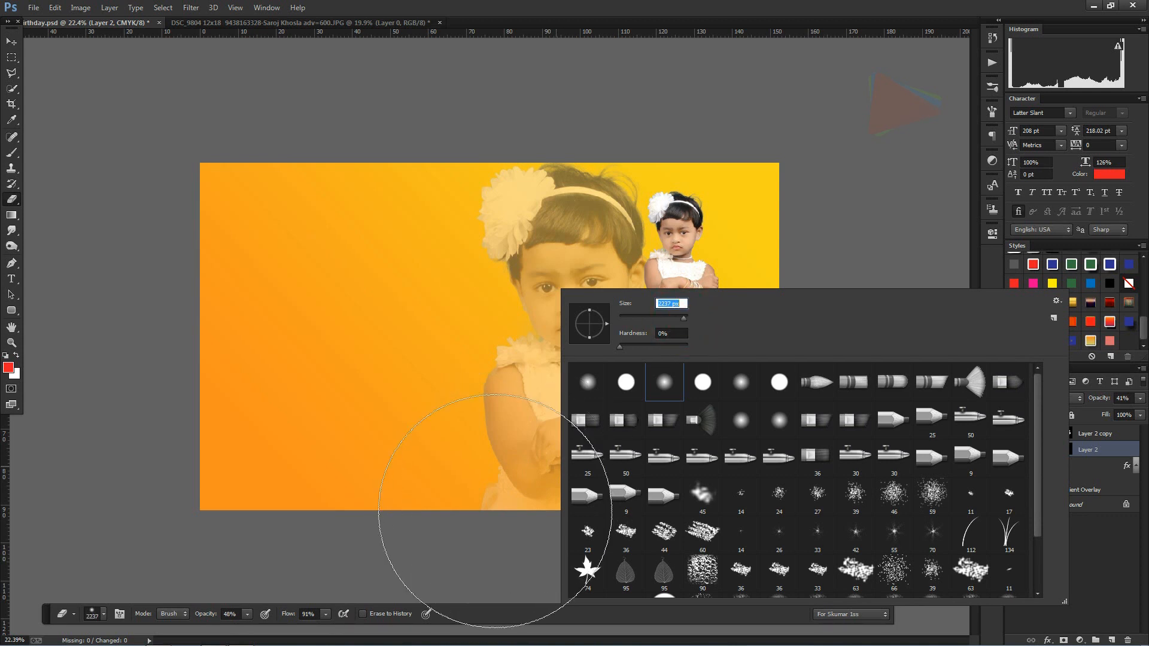
pyautogui.press('Return')
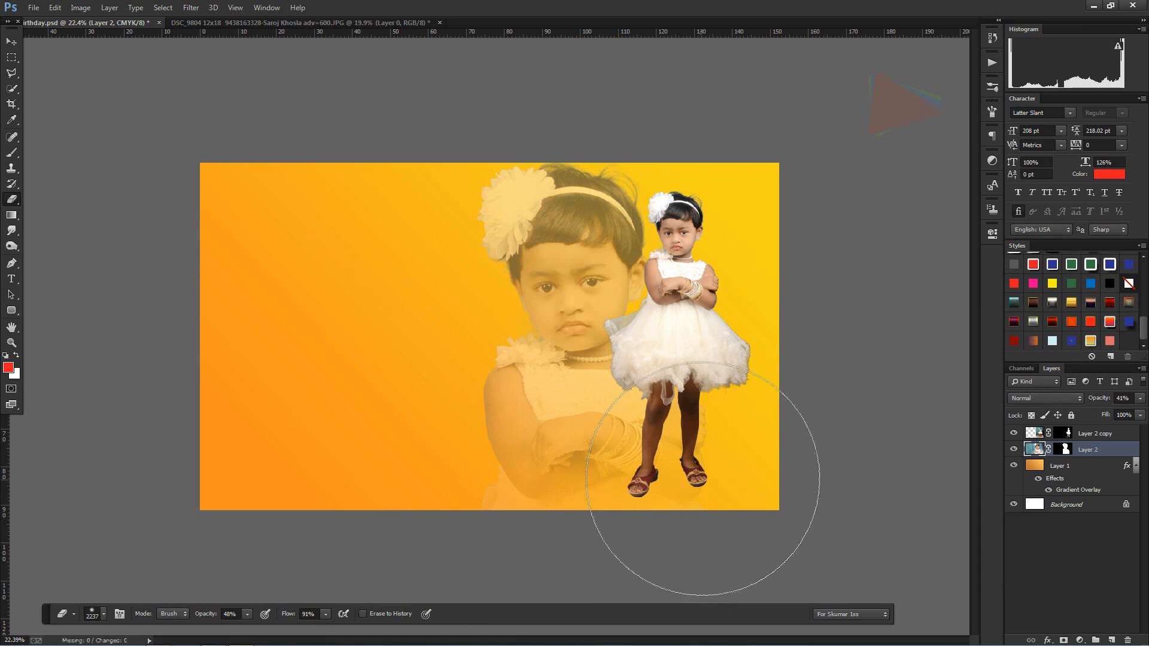
pyautogui.click(580, 533)
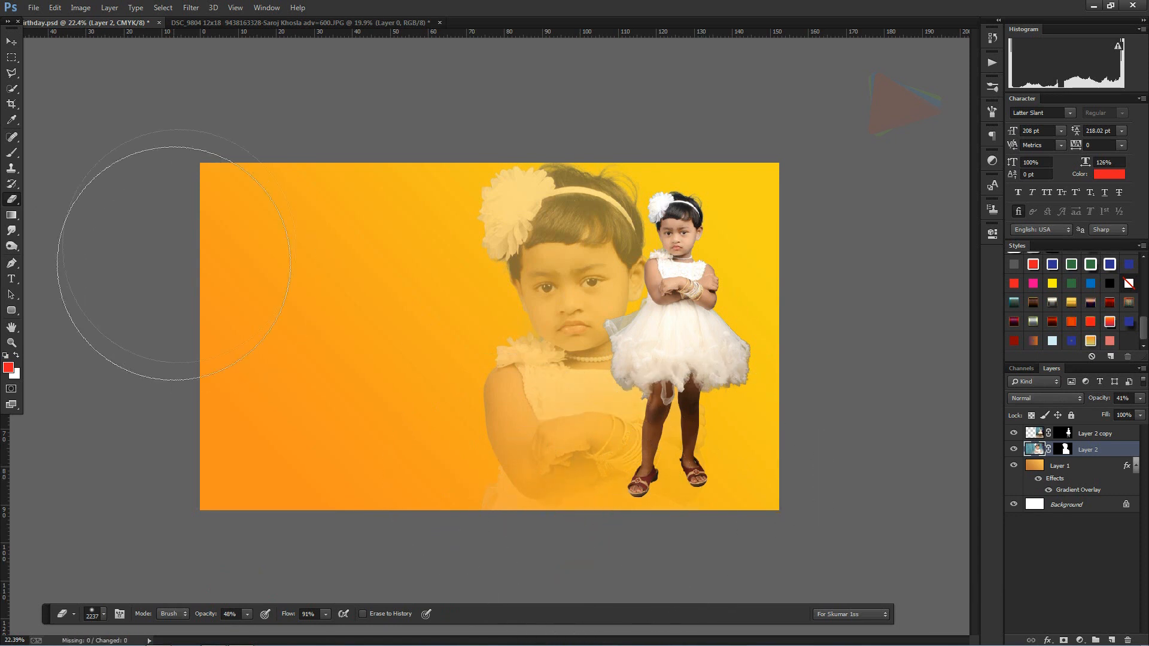
# Step: Add the two-line text "Happy Birthday" to the empty left half of the banner and shift it inward from the edge
pyautogui.press('t')
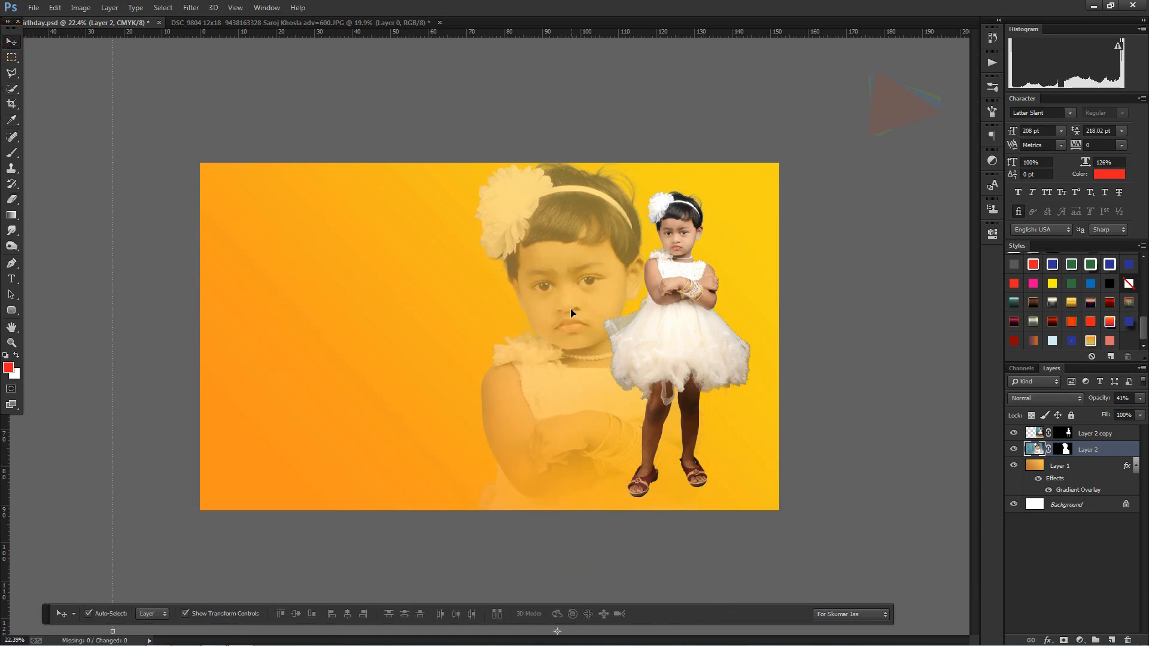
pyautogui.click(251, 283)
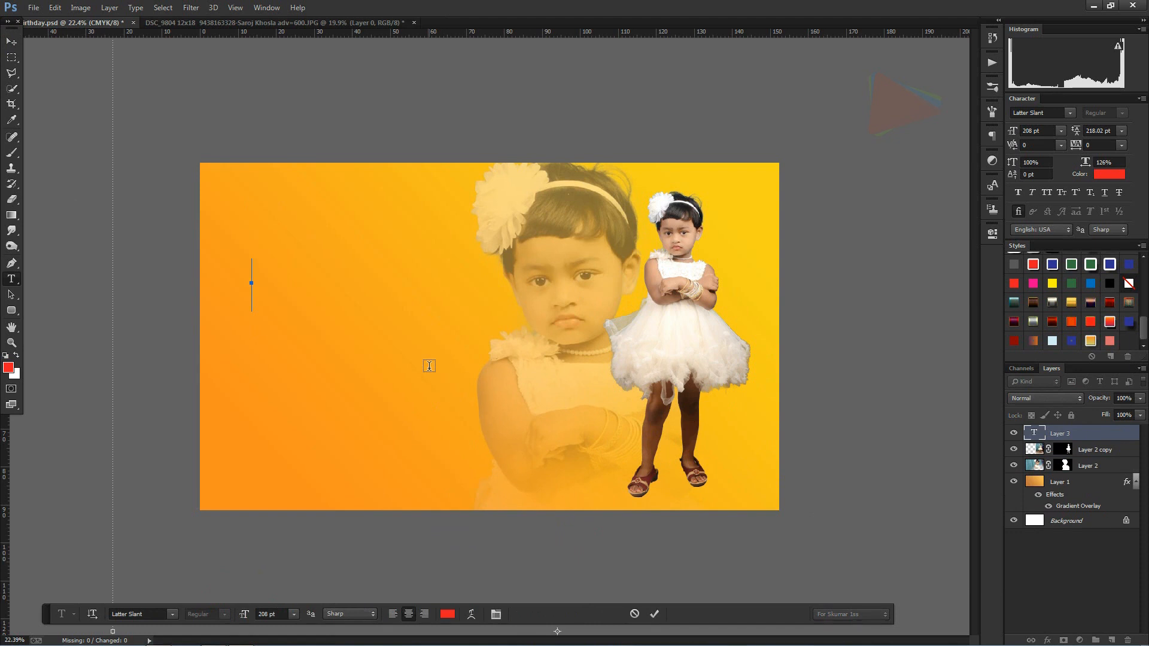
pyautogui.write('Happy')
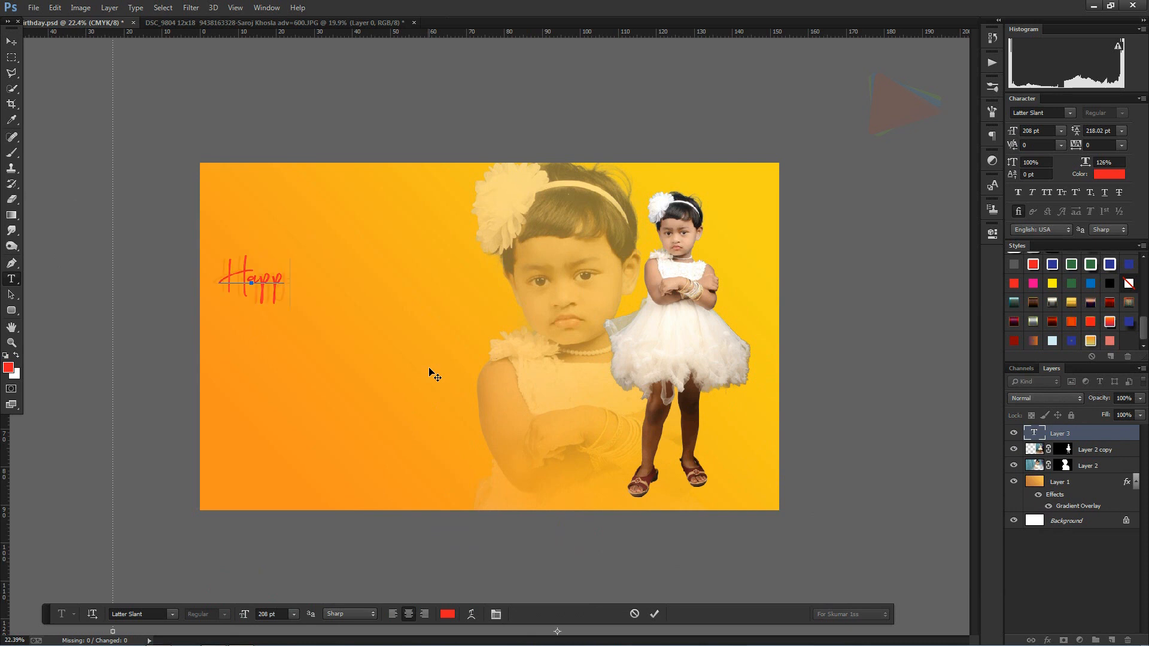
pyautogui.press('Return')
pyautogui.write('Birthday')
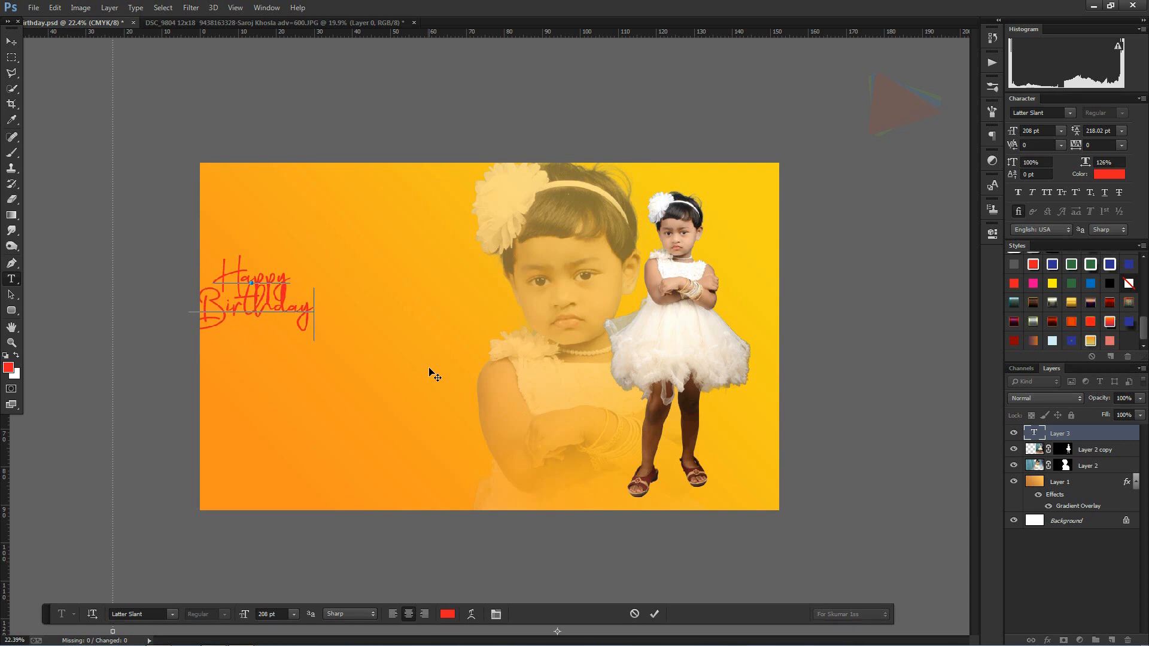
pyautogui.hotkey('ctrl', 'Return')
pyautogui.click(10, 41)
pyautogui.moveTo(245, 274); pyautogui.dragTo(305, 265)
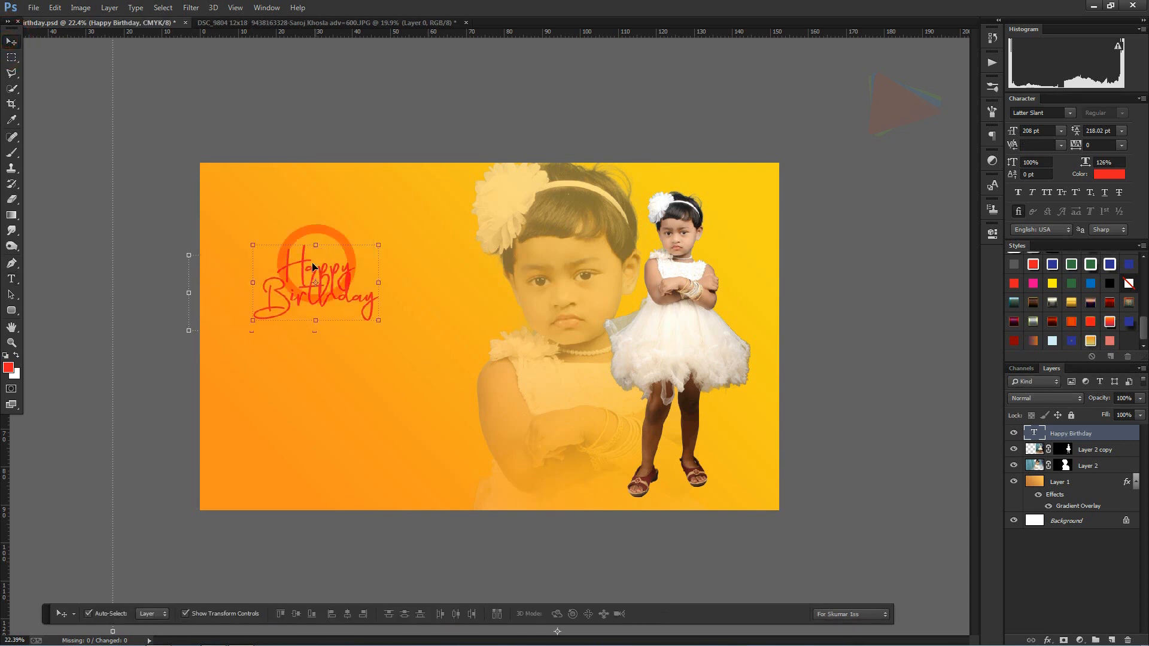
# Step: Set the "Happy Birthday" text to the Lost in Wild font with a leading of 481.02 pt
pyautogui.click(12, 279)
pyautogui.click(299, 301)
pyautogui.hotkey('ctrl', 'a')
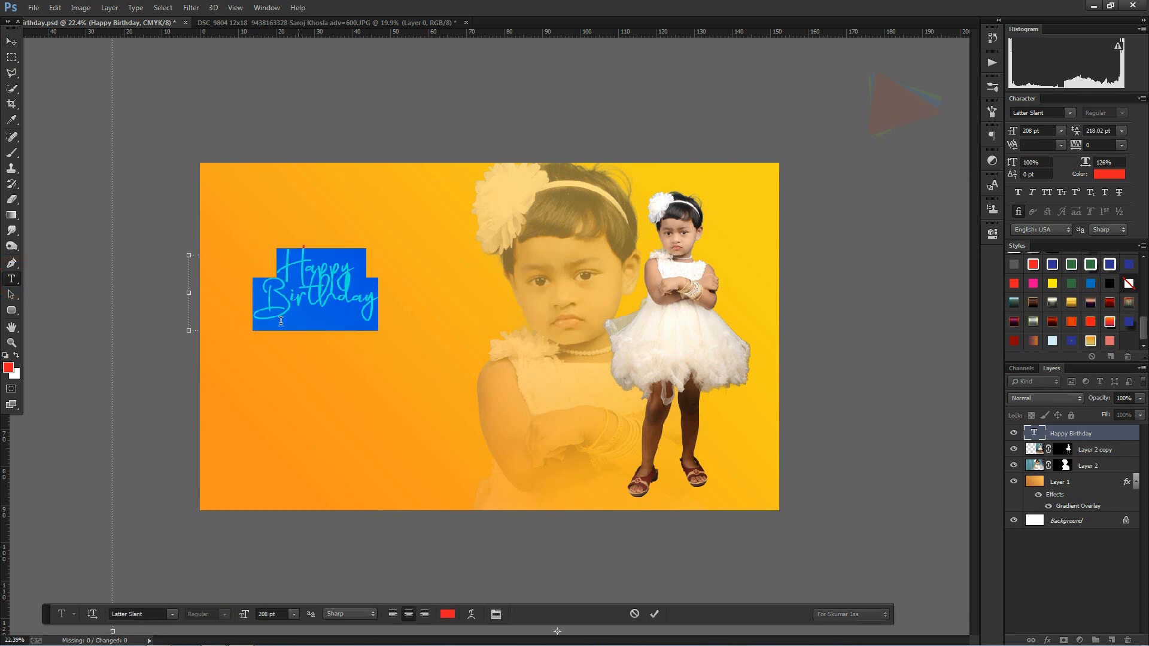
pyautogui.click(172, 614)
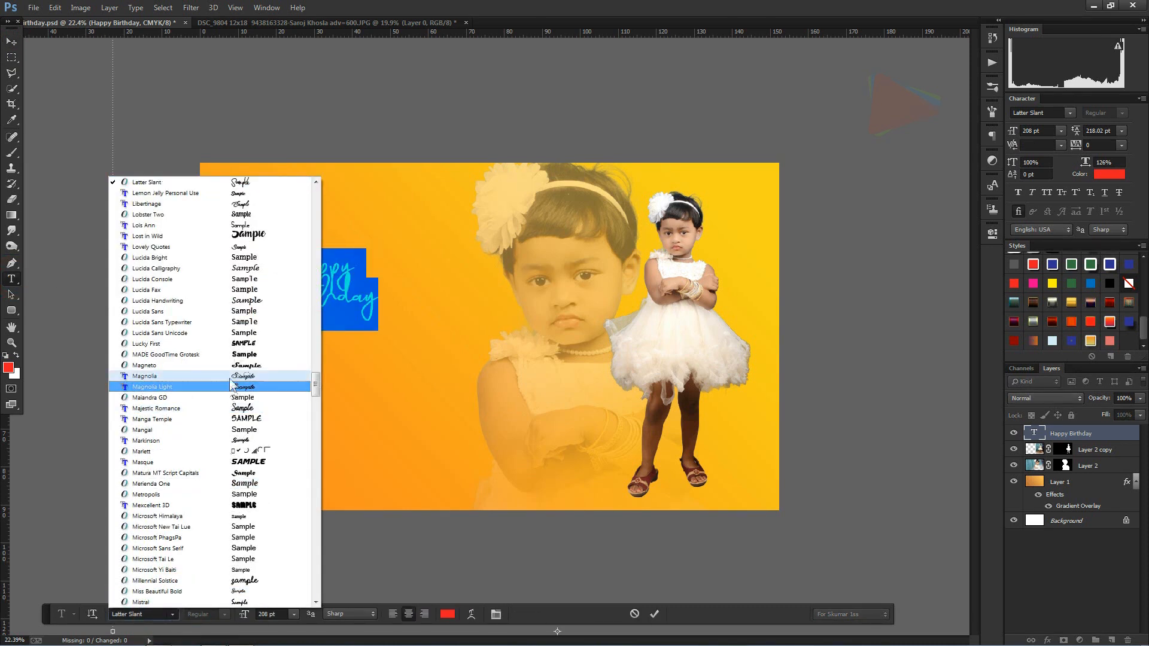
pyautogui.click(239, 236)
pyautogui.moveTo(1077, 132)
pyautogui.mouseDown()
pyautogui.moveTo(1145, 144)
pyautogui.moveTo(1092, 135)
pyautogui.mouseUp()
pyautogui.click(11, 41)
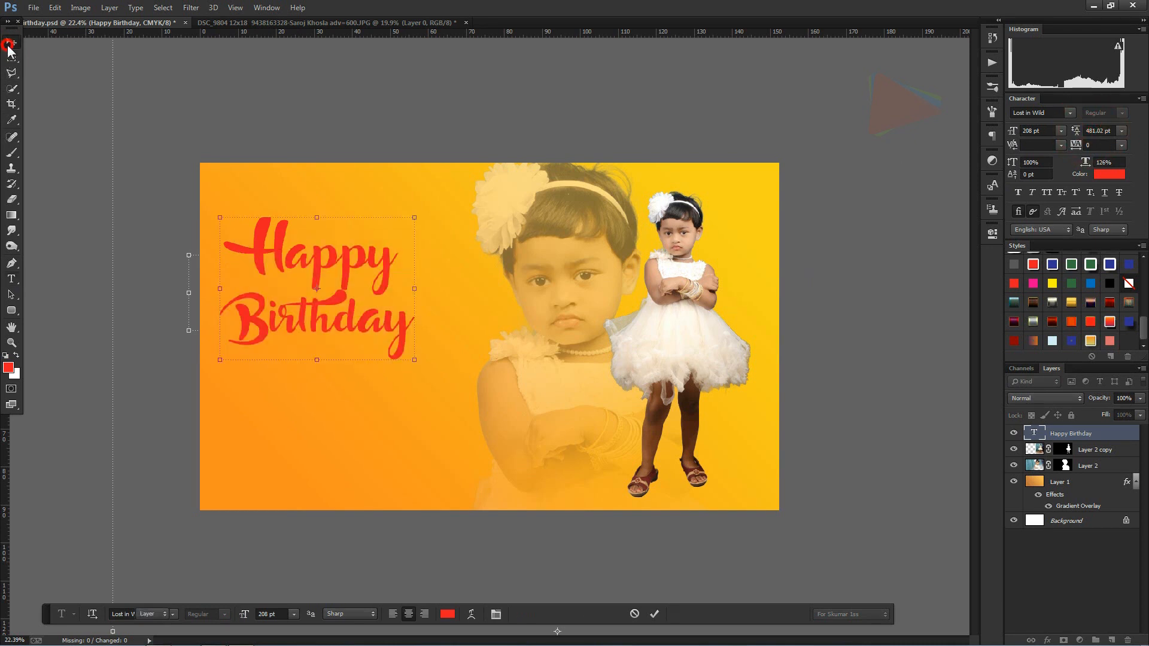
# Step: Duplicate the "Happy Birthday" text below the original and set the copy's font to Latter Slant
pyautogui.moveTo(353, 267); pyautogui.dragTo(386, 424)
pyautogui.click(11, 279)
pyautogui.click(311, 425)
pyautogui.hotkey('ctrl', 'a')
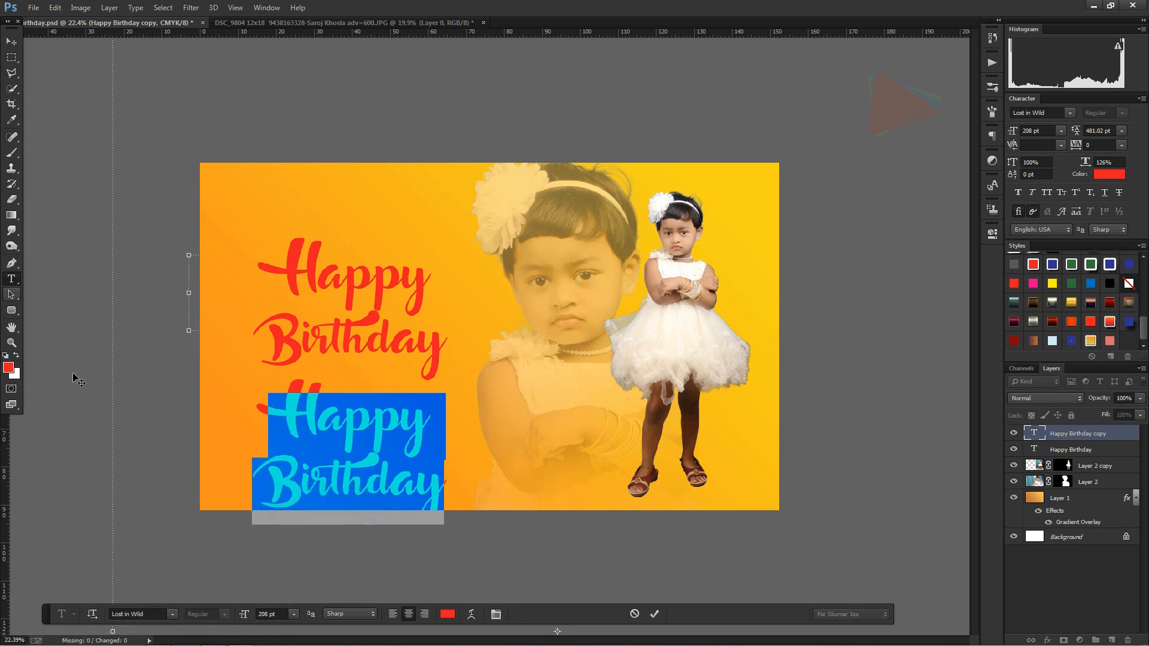
pyautogui.click(172, 614)
pyautogui.scroll(5, 250, 336)
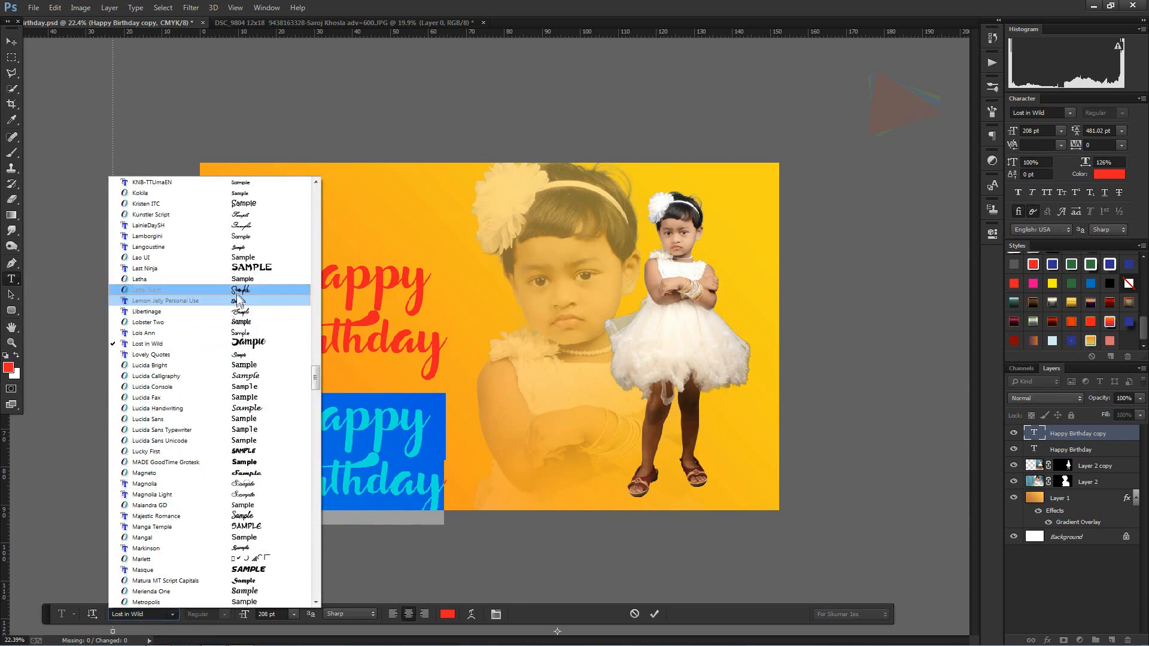
pyautogui.click(239, 292)
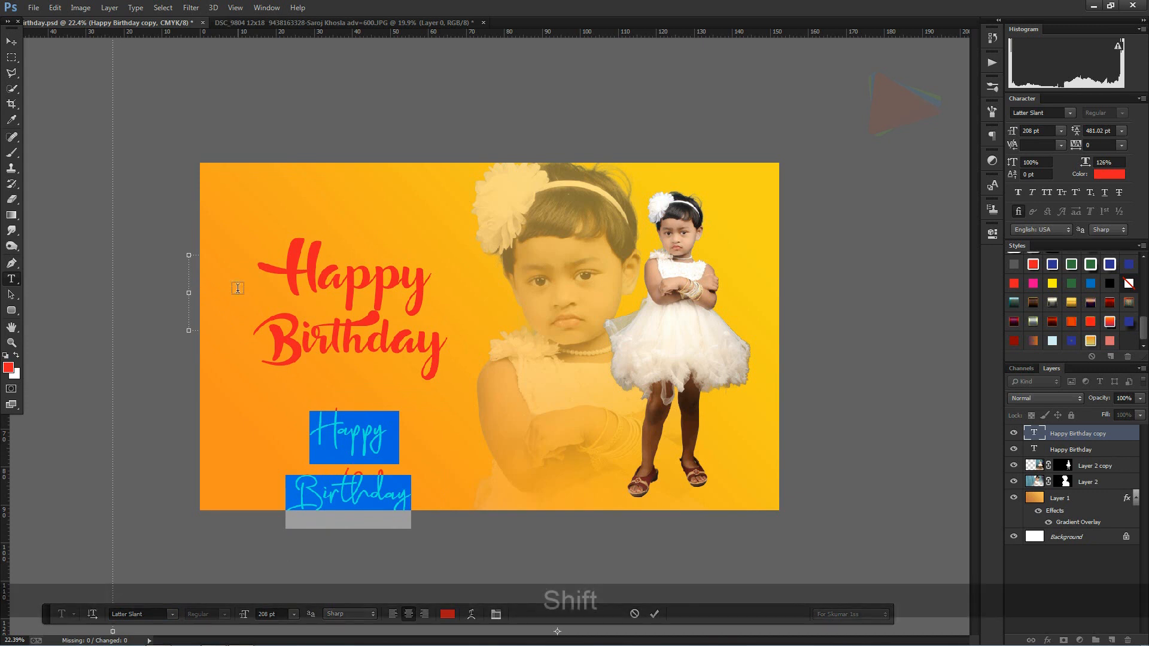
# Step: Replace the copied text with the girl's first name and set its colour to white
pyautogui.write('Ruahi')
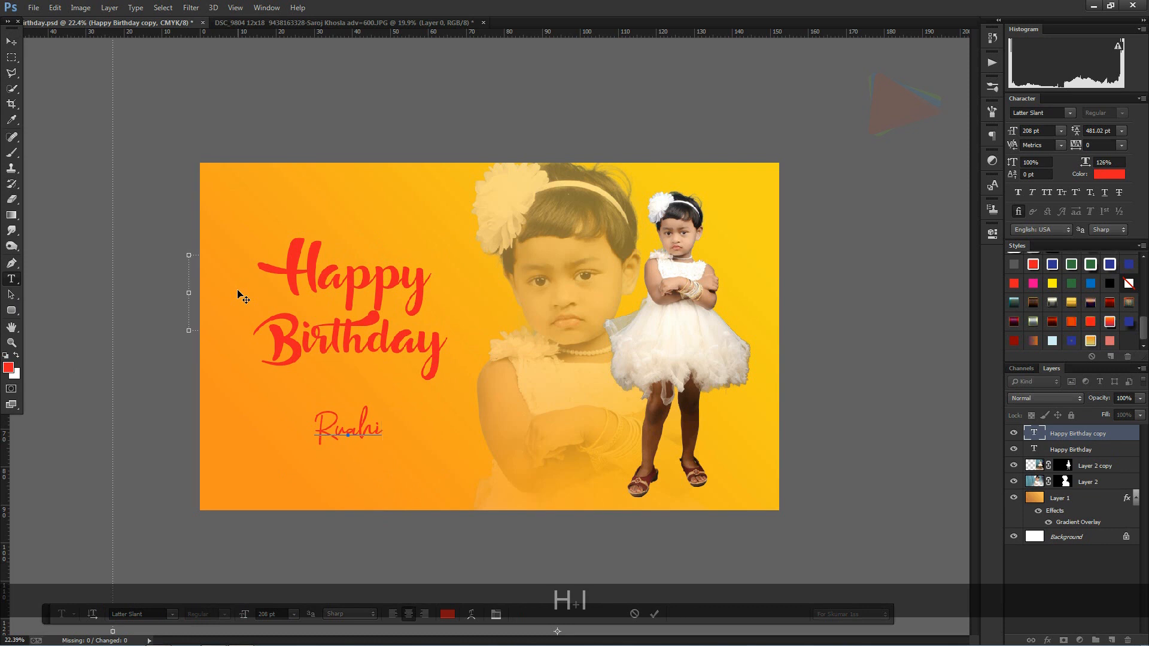
pyautogui.press('KP_Enter')
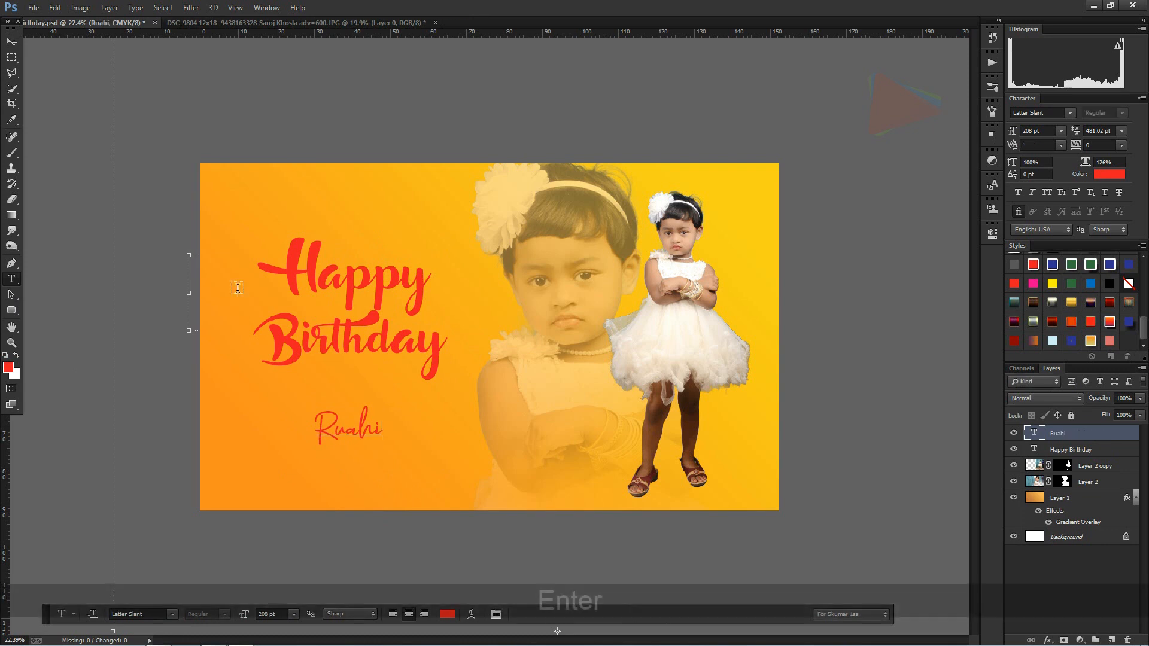
pyautogui.click(453, 616)
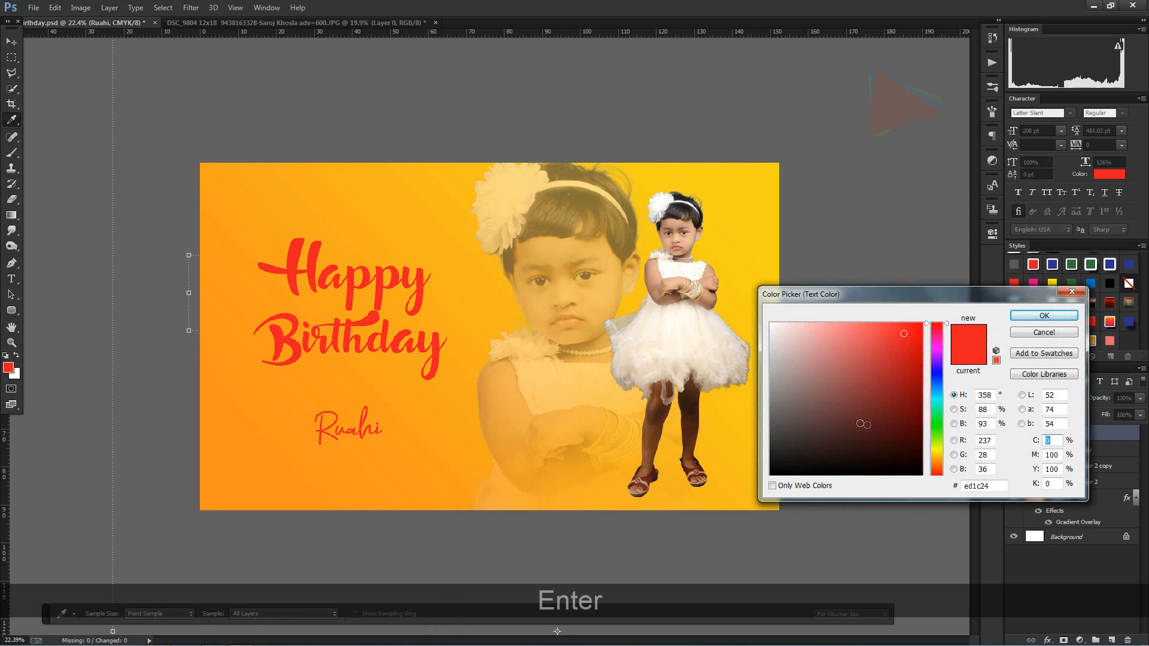
pyautogui.moveTo(863, 423); pyautogui.dragTo(727, 282)
pyautogui.click(1042, 320)
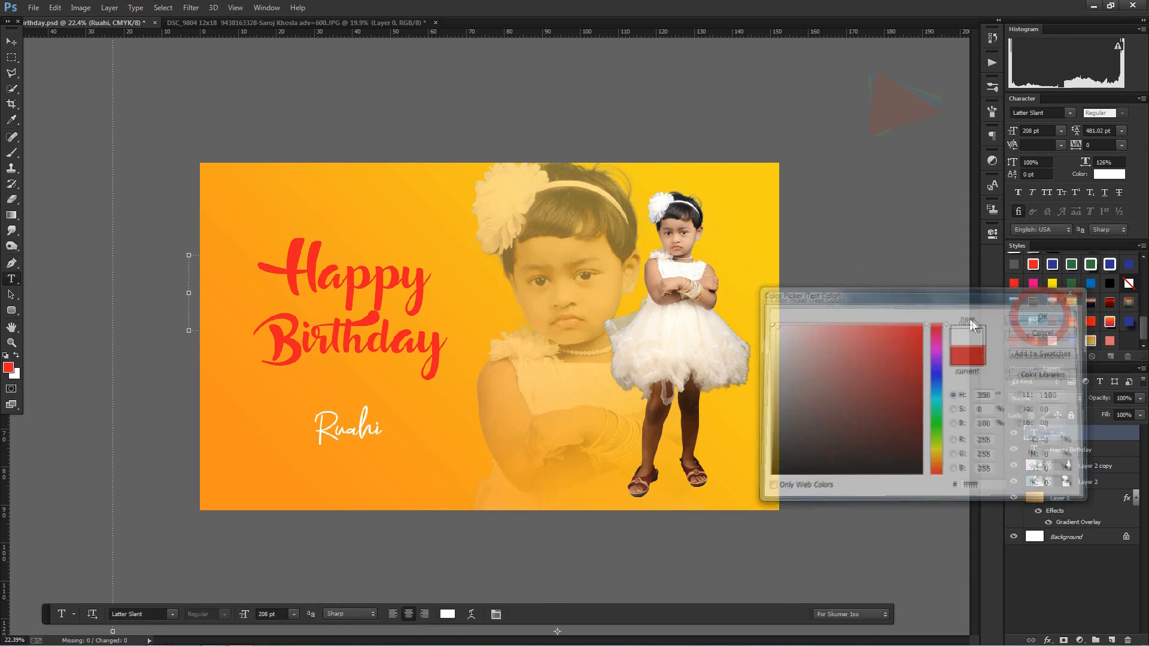
# Step: Enlarge the white name text to about 383 pt and position it centred beneath "Happy Birthday"
pyautogui.hotkey('ctrl', 'shift', 'F11')
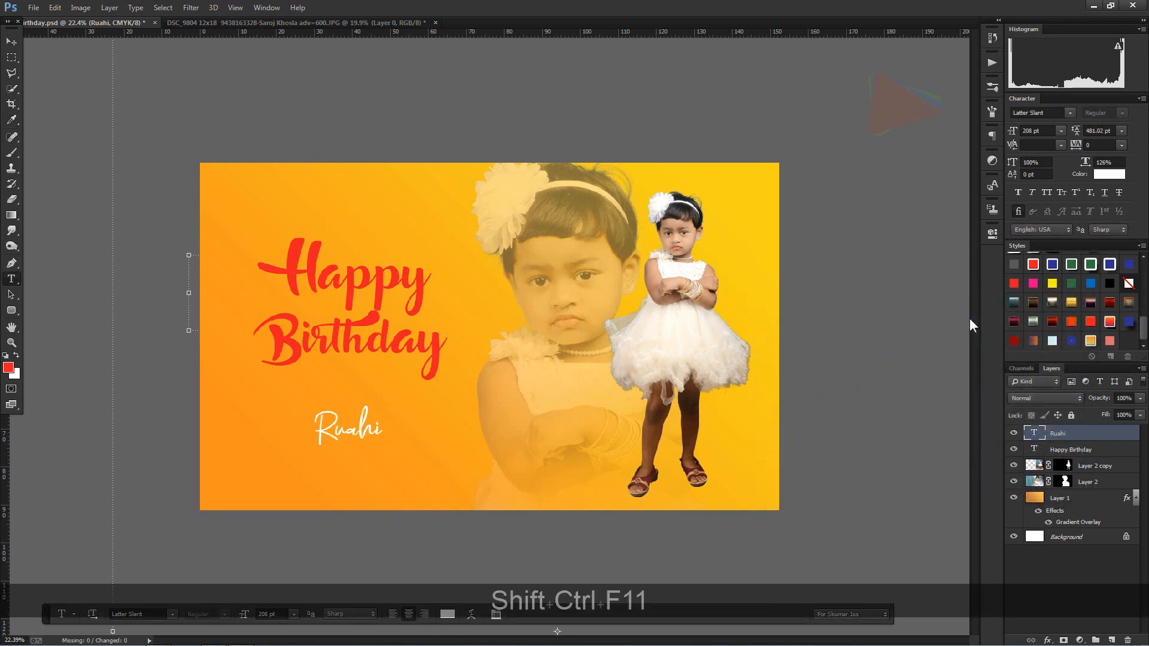
pyautogui.click(11, 41)
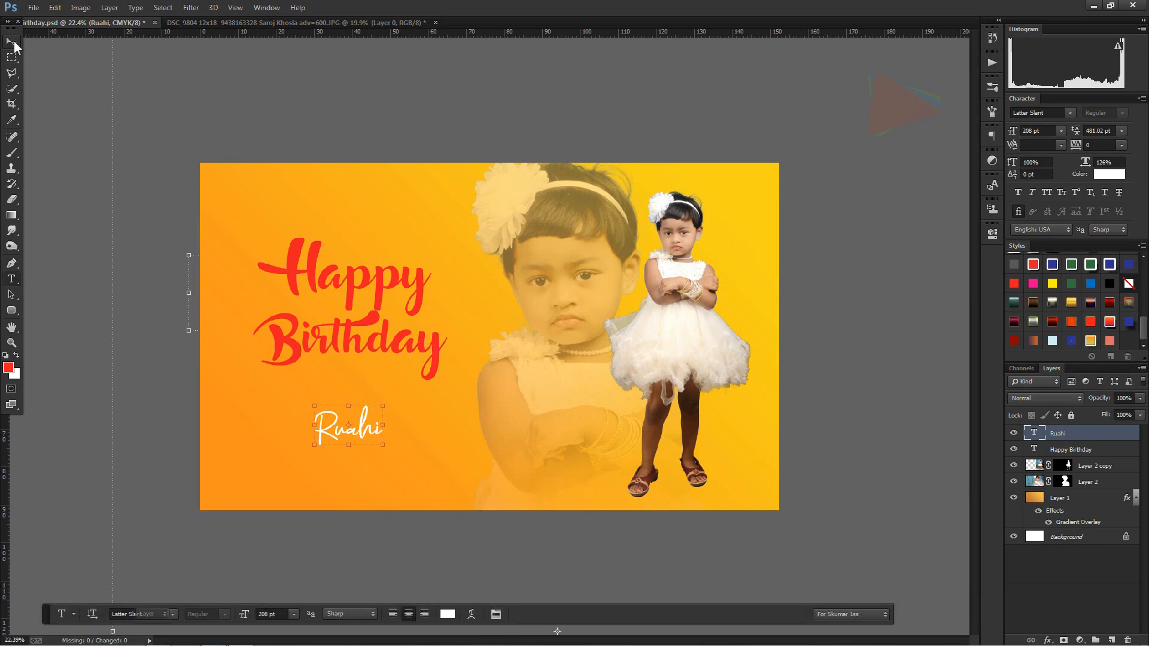
pyautogui.moveTo(381, 403); pyautogui.dragTo(420, 388)
pyautogui.moveTo(369, 421); pyautogui.dragTo(365, 424)
pyautogui.press('Return')
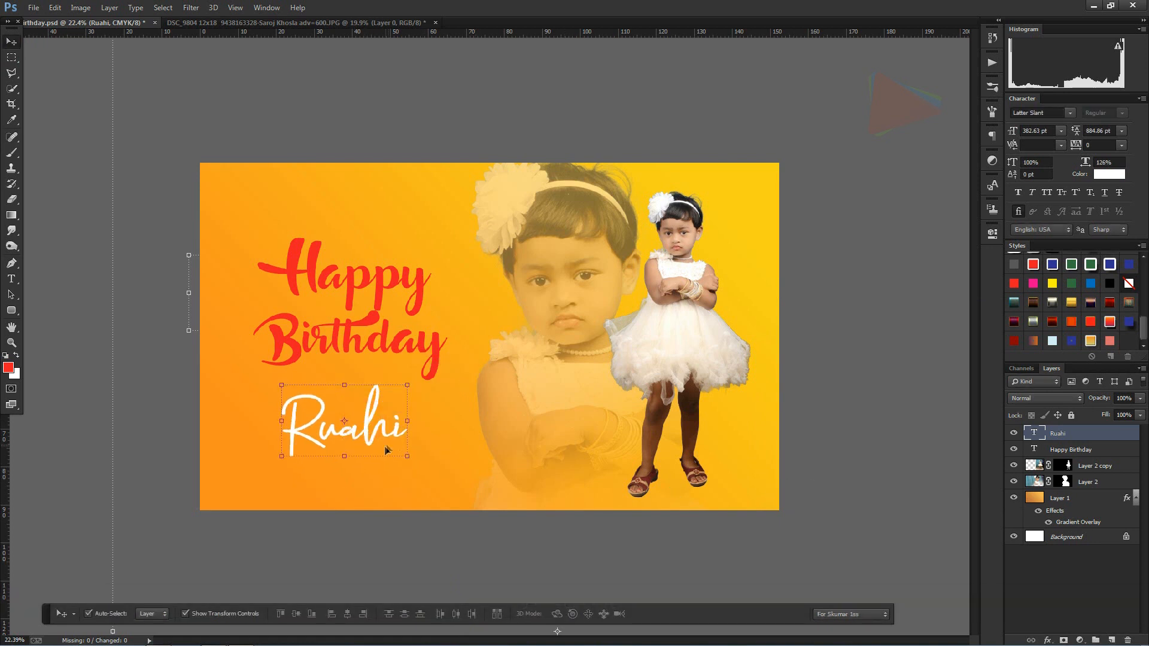
pyautogui.scroll(1, 407, 440)
pyautogui.scroll(1, 406, 440)
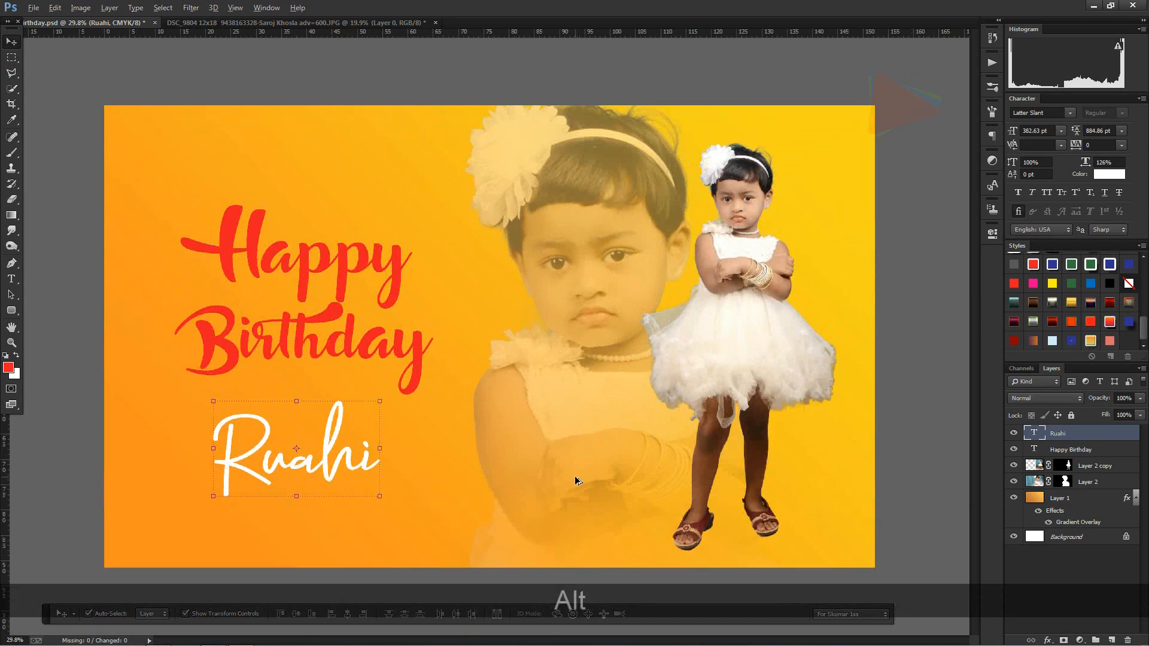
pyautogui.scroll(1, 577, 480)
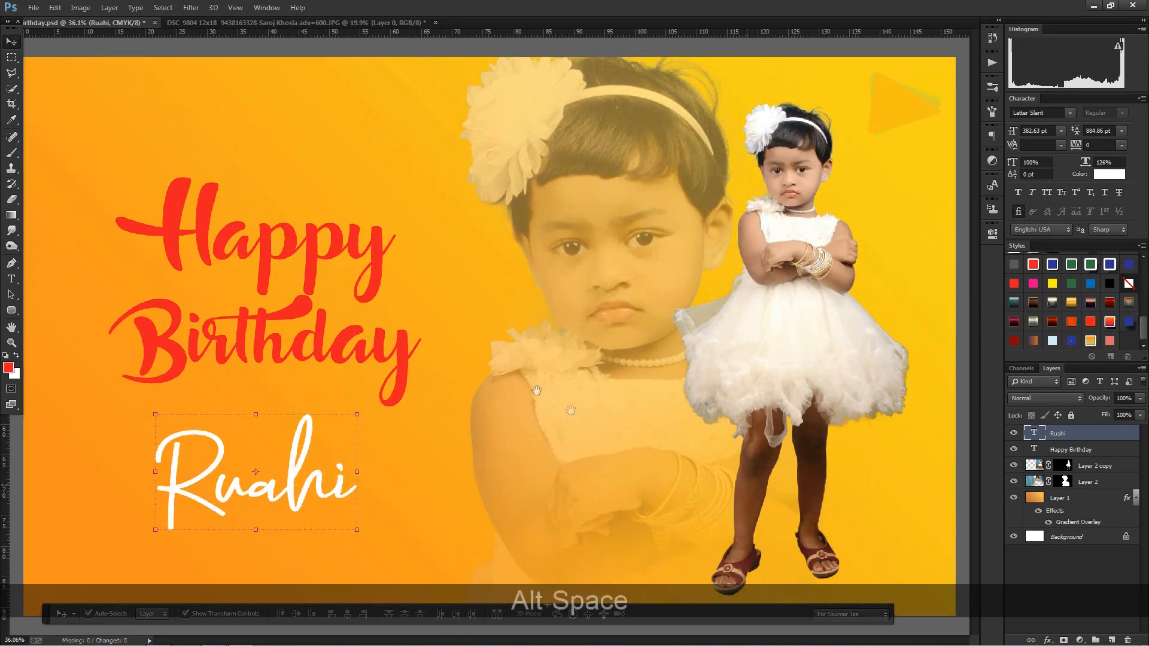
pyautogui.scroll(-1, 692, 438)
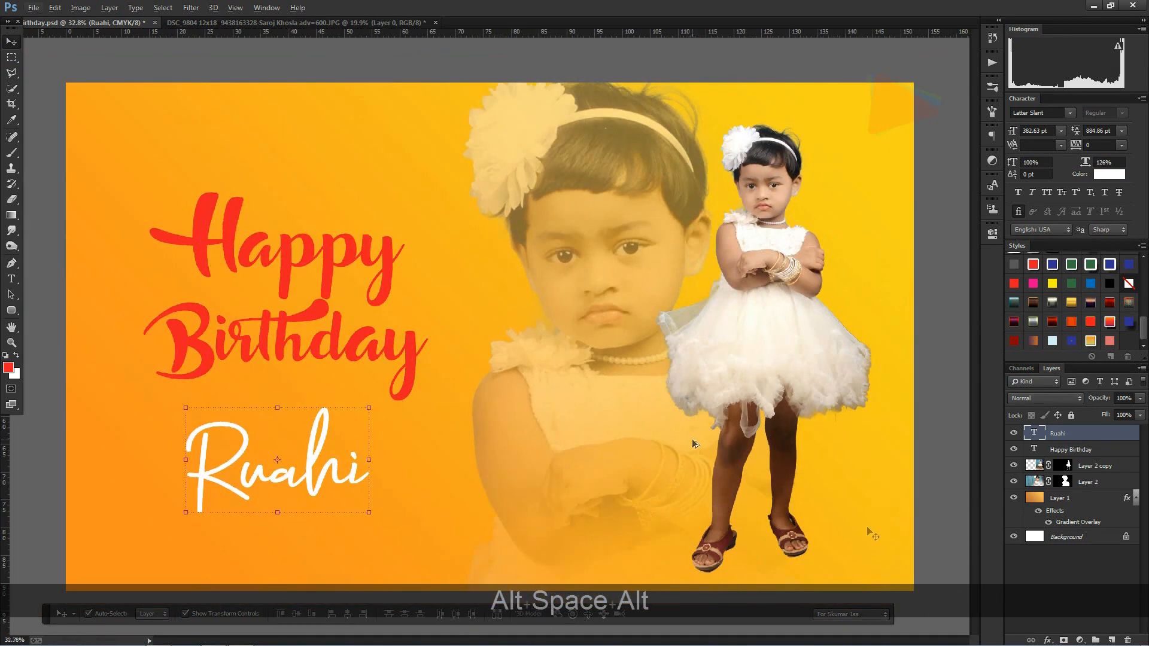
# Step: Add a new layer directly above the large faded portrait's layer and ready the Brush with default black
pyautogui.click(1097, 466)
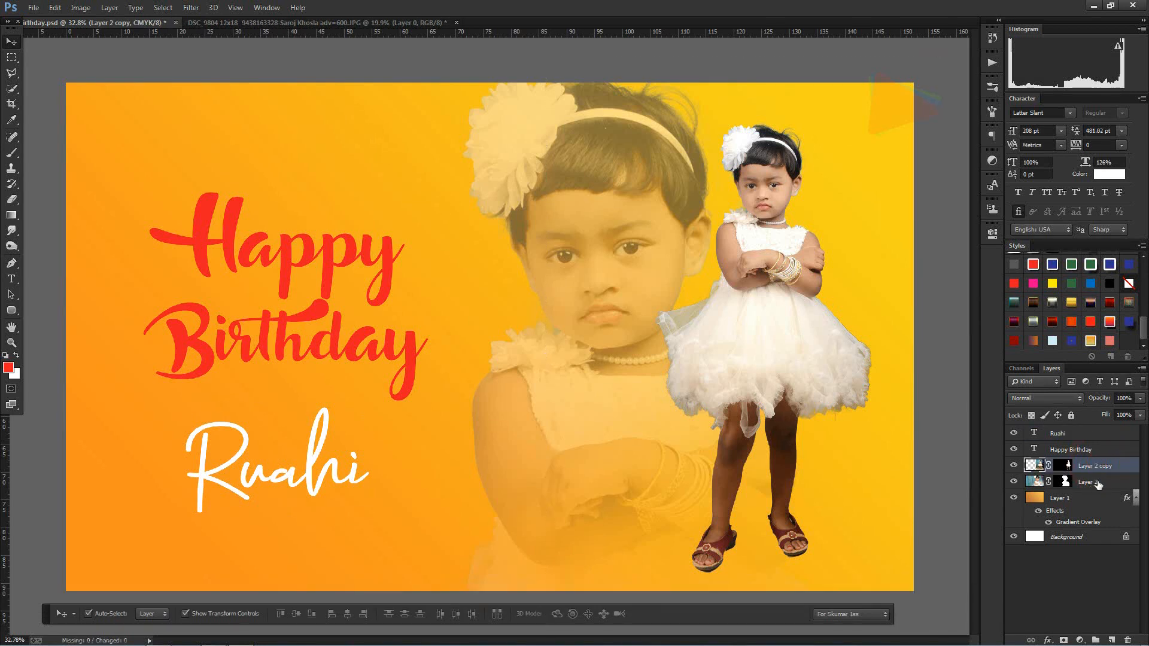
pyautogui.click(1097, 482)
pyautogui.click(1110, 640)
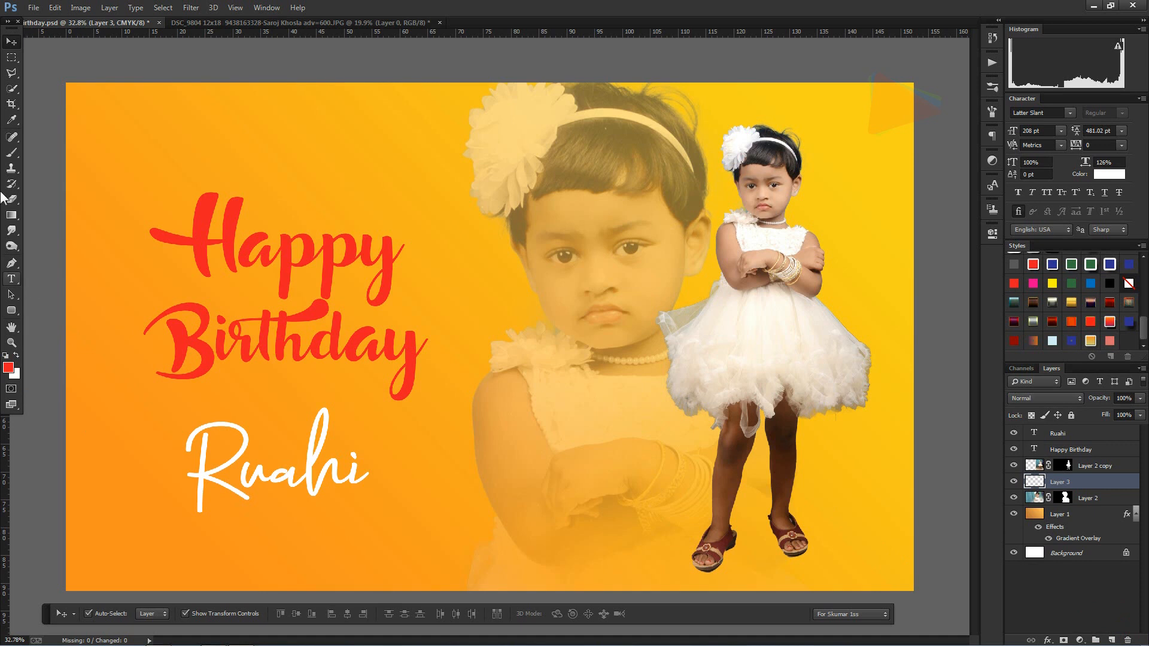
pyautogui.click(9, 157)
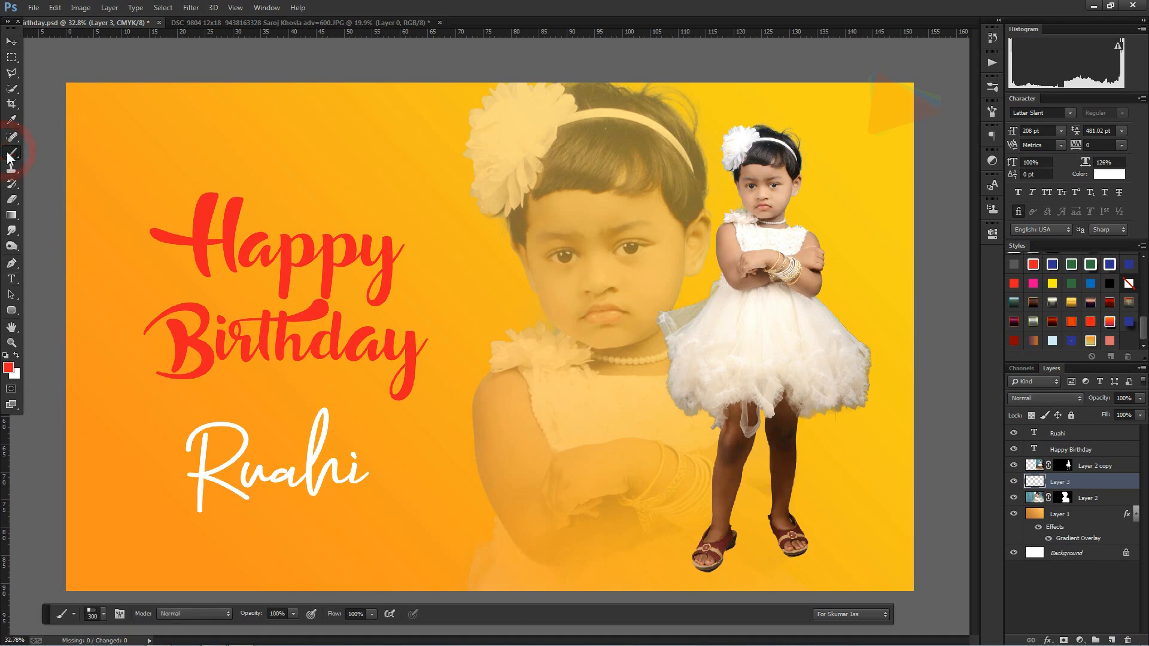
pyautogui.click(6, 355)
# Step: Paint a single black dab beside "Happy Birthday" with a soft round brush at 332 px and 0% hardness
pyautogui.click(426, 358)
pyautogui.rightClick(424, 359)
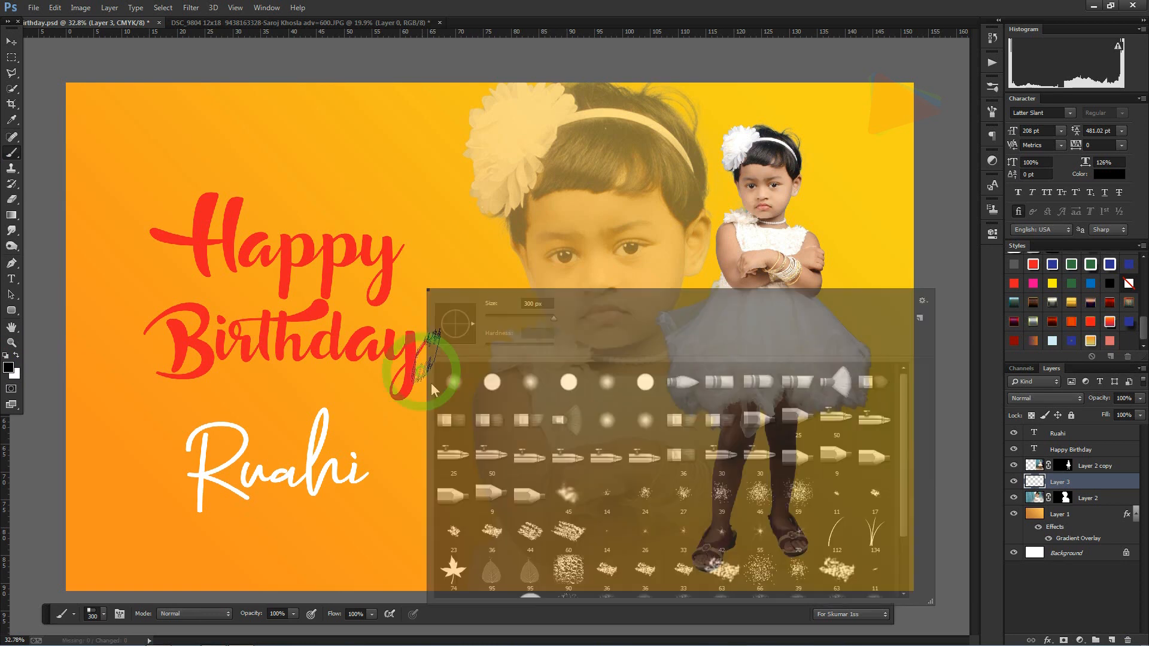
pyautogui.click(532, 382)
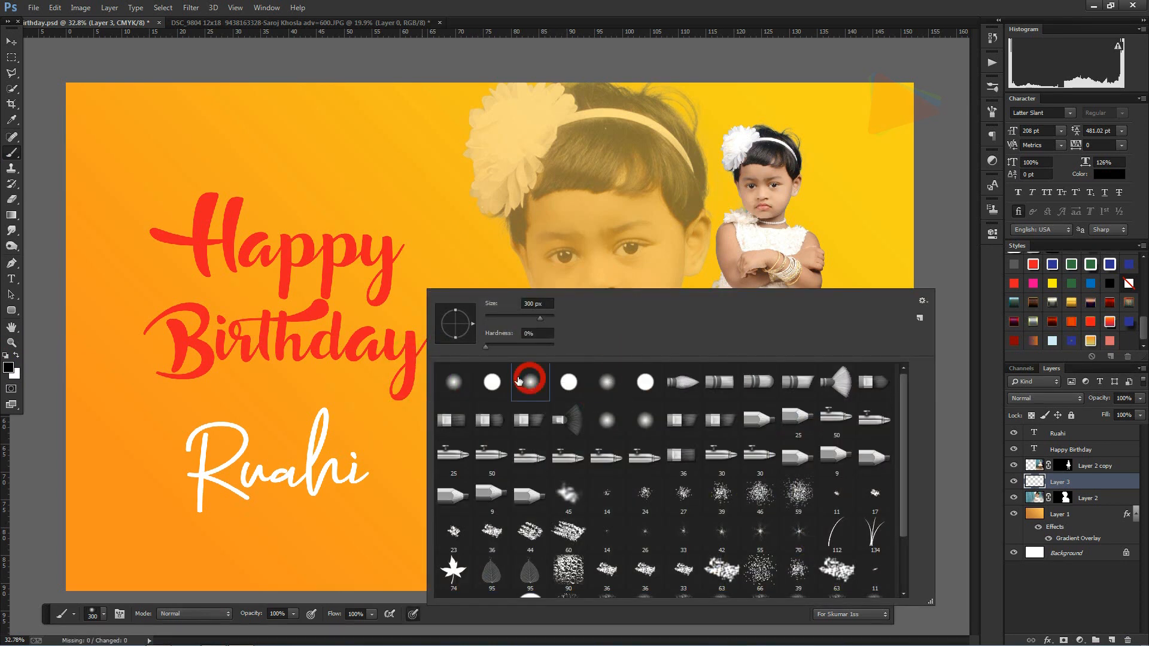
pyautogui.moveTo(540, 317); pyautogui.dragTo(541, 317)
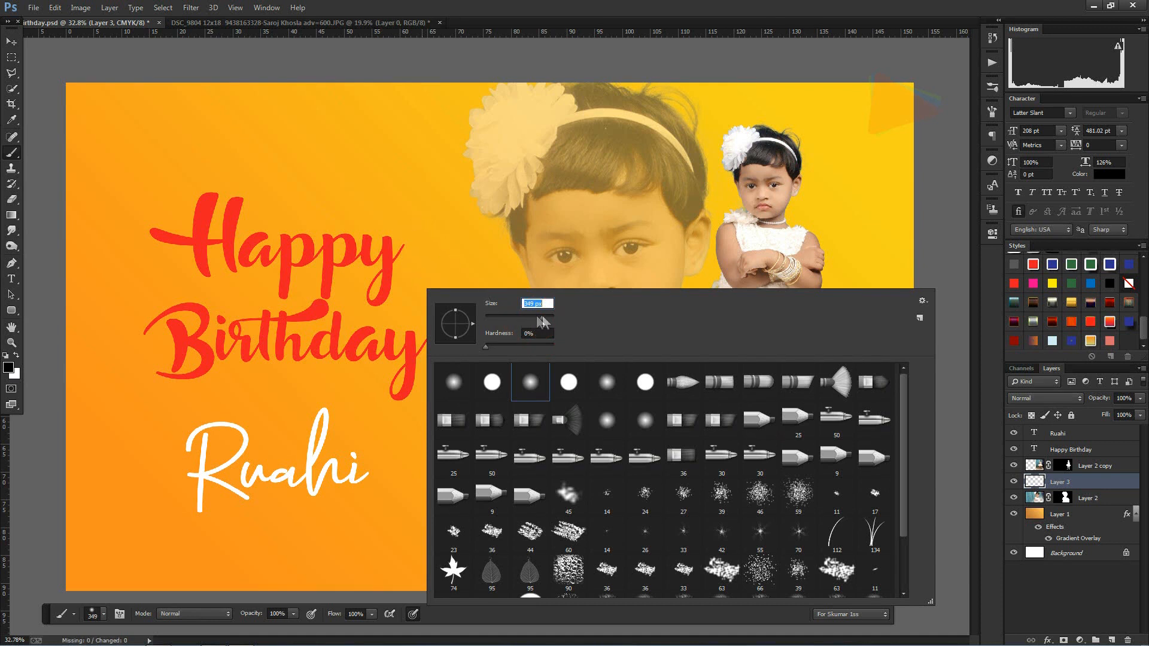
pyautogui.moveTo(540, 314); pyautogui.dragTo(538, 318)
pyautogui.click(542, 317)
pyautogui.click(405, 233)
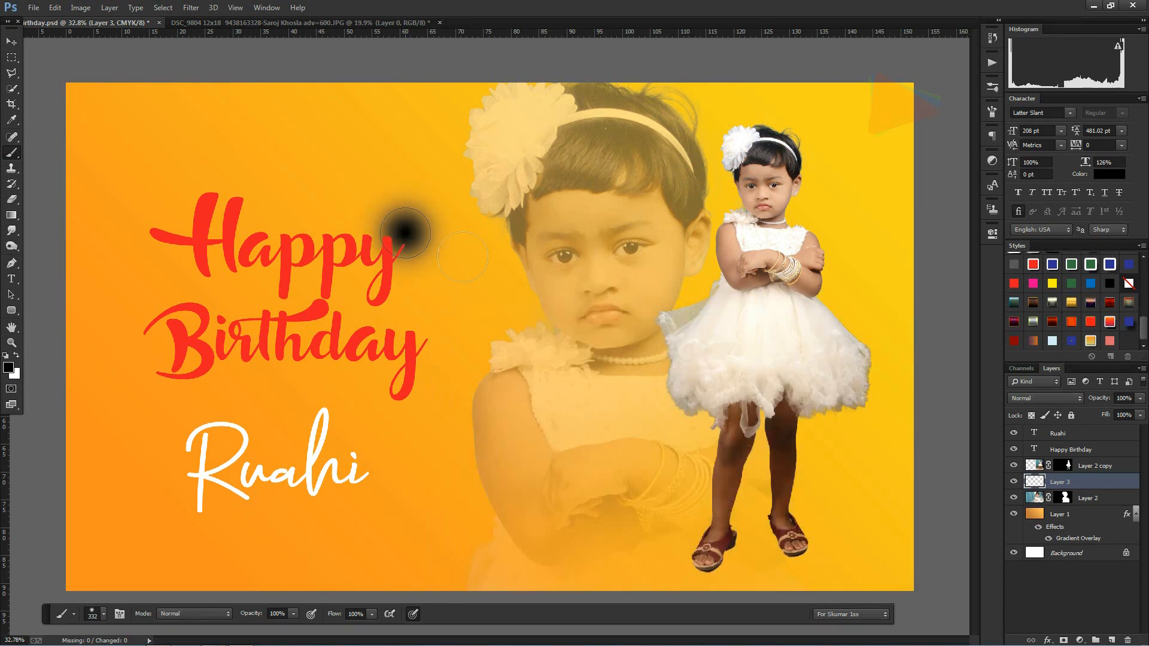
# Step: Distort the black dab into a narrow, slanted shadow shape near the cut-out girl's feet
pyautogui.click(12, 42)
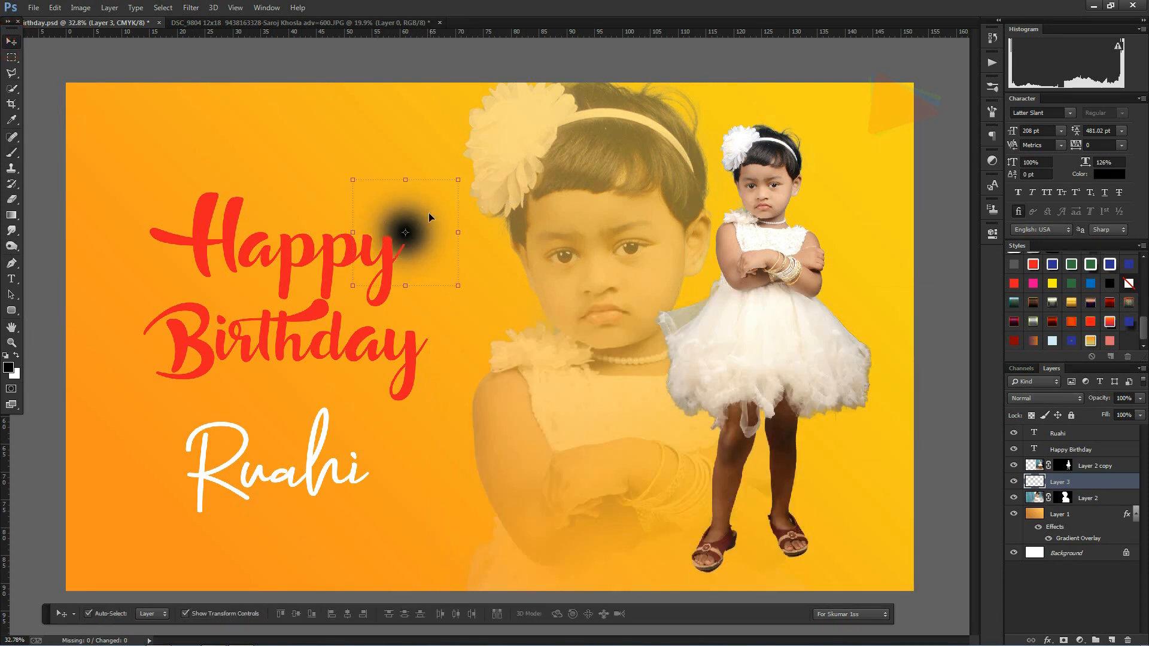
pyautogui.hotkey('ctrl', 't')
pyautogui.moveTo(429, 217); pyautogui.dragTo(678, 470)
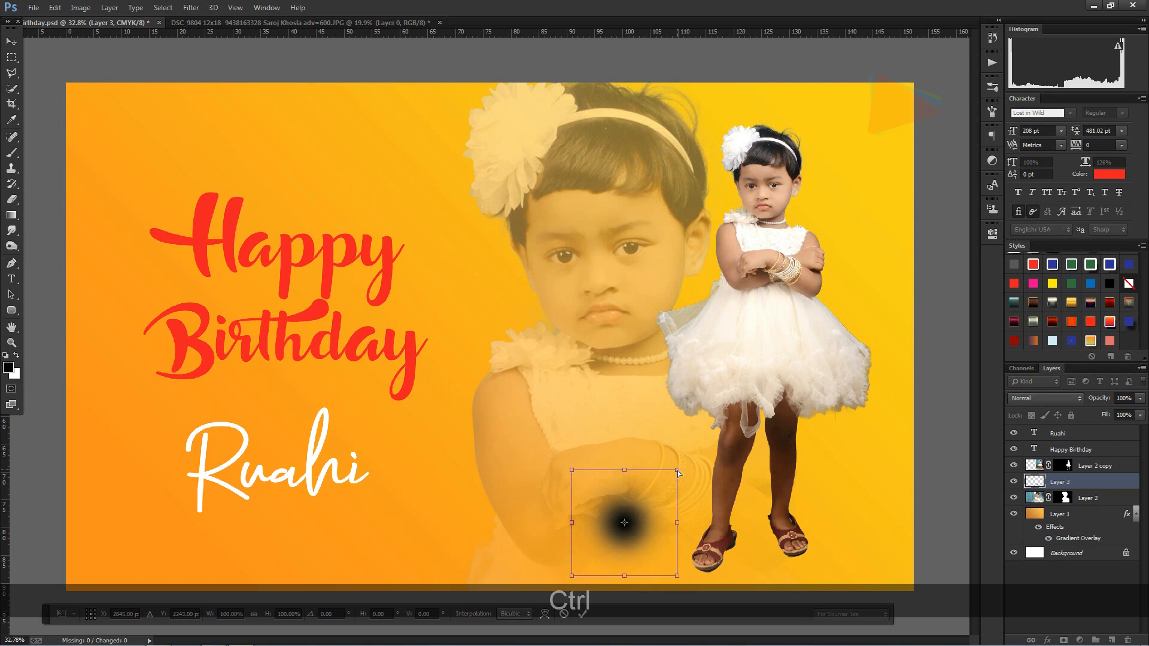
pyautogui.moveTo(677, 471)
pyautogui.mouseDown()
pyautogui.moveTo(717, 446)
pyautogui.moveTo(792, 326)
pyautogui.moveTo(850, 279)
pyautogui.moveTo(901, 260)
pyautogui.moveTo(915, 275)
pyautogui.mouseUp()
pyautogui.moveTo(676, 576); pyautogui.dragTo(667, 568)
pyautogui.moveTo(573, 577); pyautogui.dragTo(657, 558)
pyautogui.moveTo(915, 274); pyautogui.dragTo(832, 396)
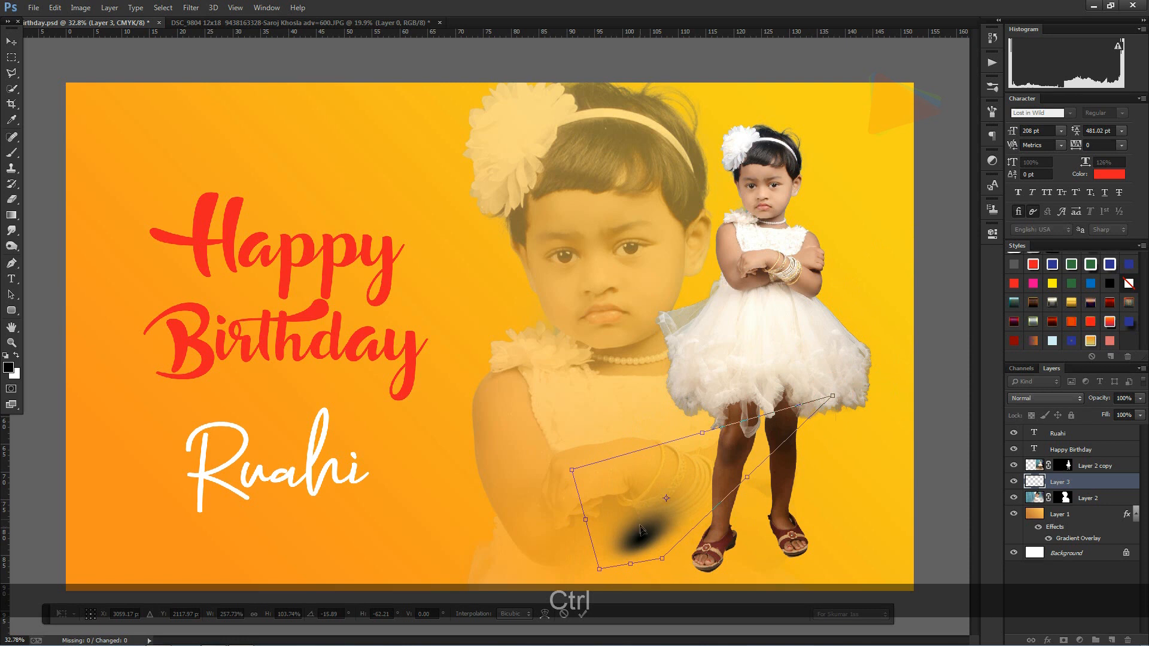
pyautogui.doubleClick(647, 535)
# Step: Place the slanted shadow beneath the cut-out girl's left-hand shoe and lower its opacity to 74%
pyautogui.moveTo(646, 534); pyautogui.dragTo(725, 555)
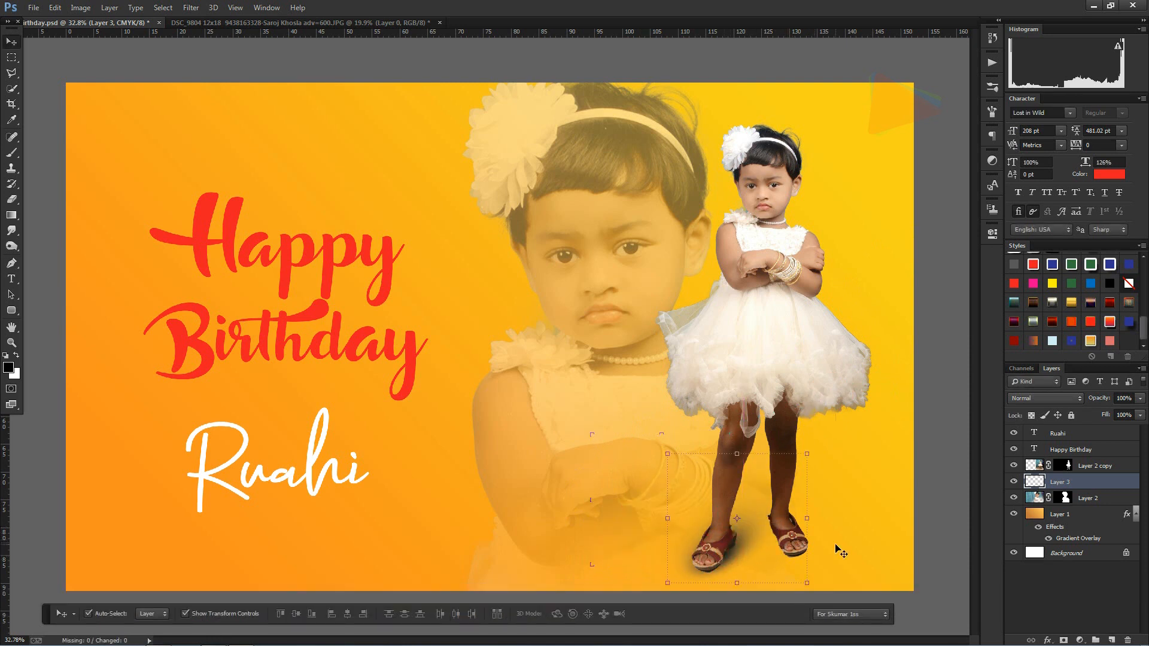
pyautogui.click(1140, 398)
pyautogui.moveTo(1131, 416); pyautogui.dragTo(1123, 416)
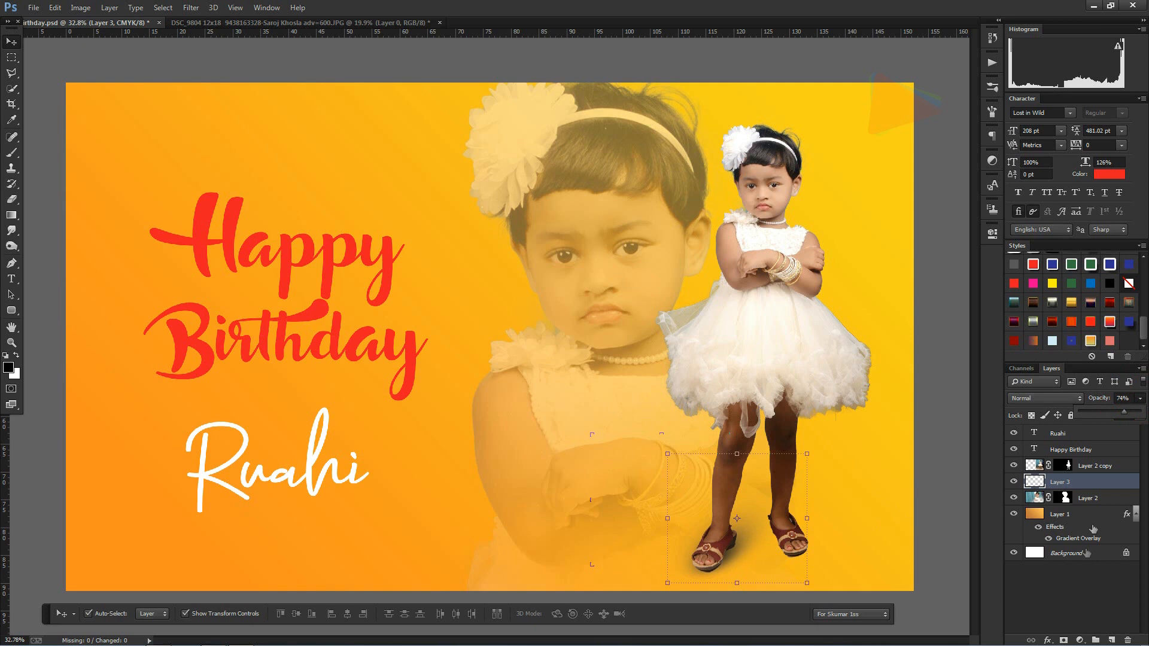
# Step: Add another new layer above the faded portrait and paint a second soft black dab on it
pyautogui.click(1113, 499)
pyautogui.click(1111, 640)
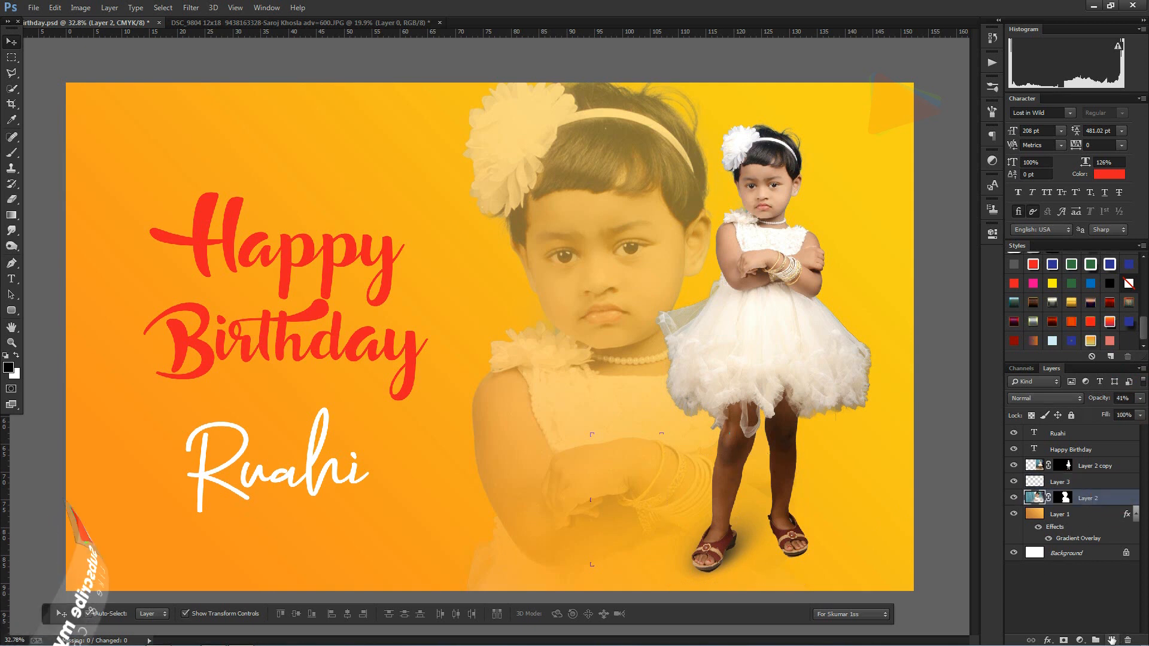
pyautogui.click(11, 152)
pyautogui.click(461, 319)
# Step: Distort the second black dab into an elongated shadow slanting the opposite way
pyautogui.press('v')
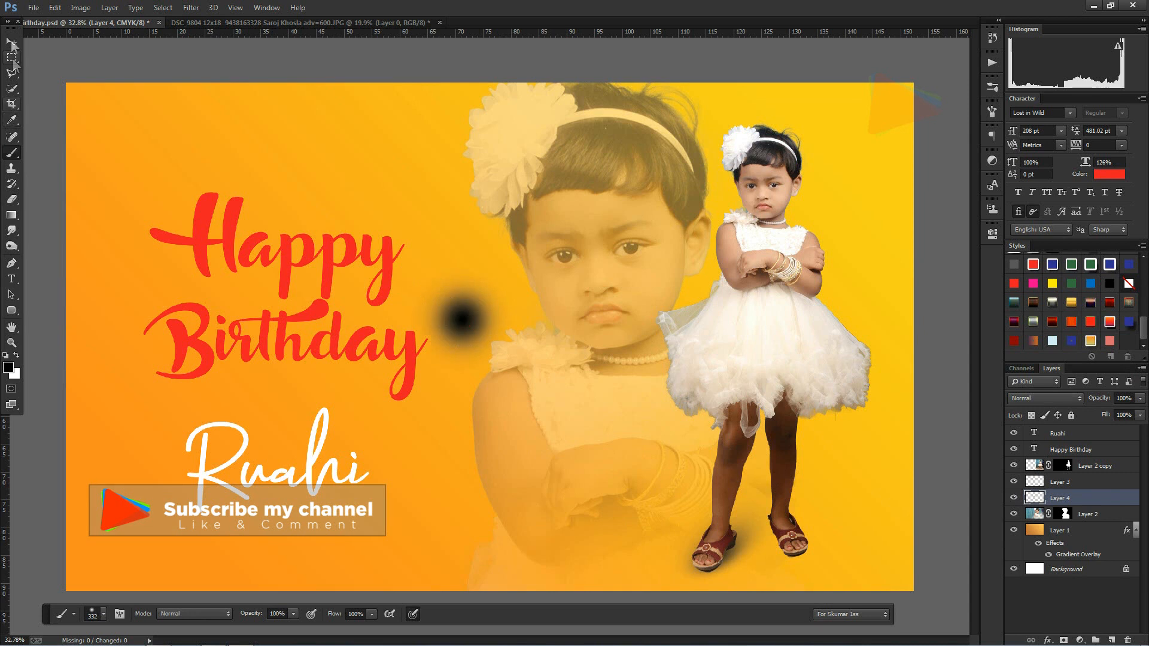
pyautogui.press('ctrl')
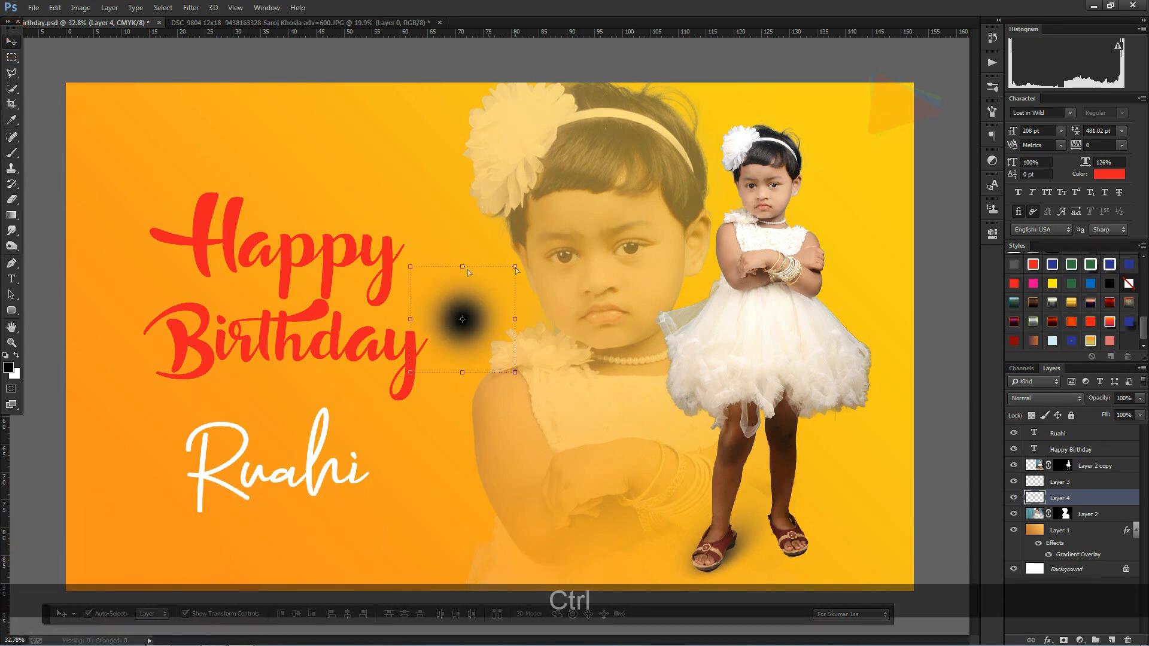
pyautogui.moveTo(462, 266)
pyautogui.mouseDown()
pyautogui.moveTo(422, 219)
pyautogui.moveTo(406, 261)
pyautogui.mouseUp()
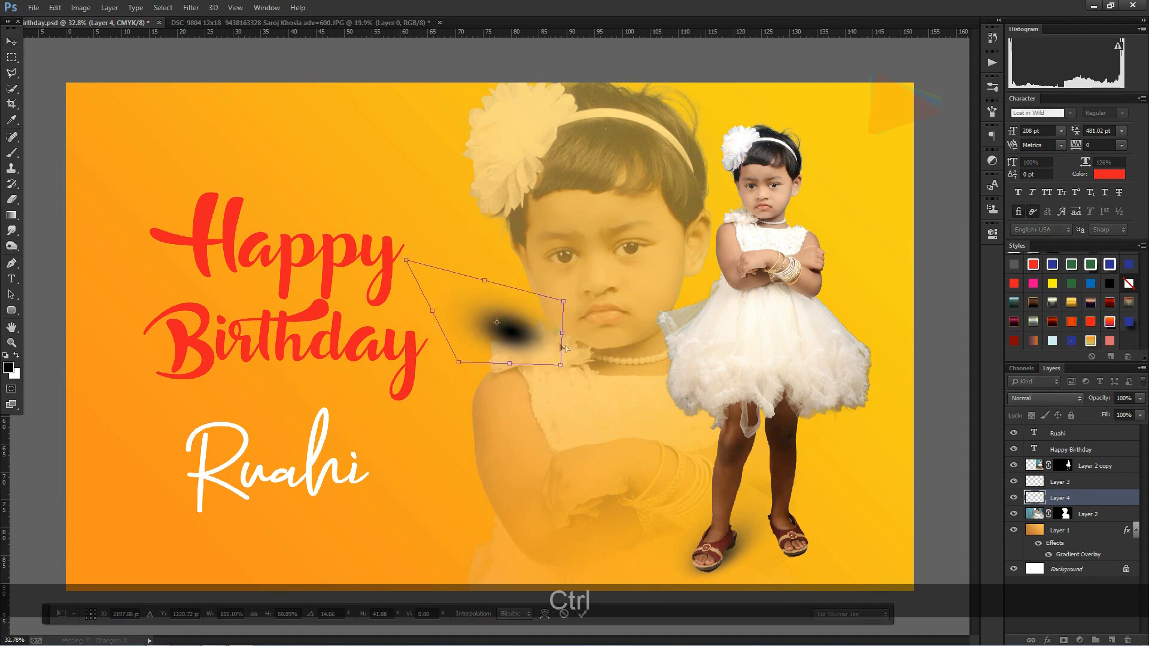
pyautogui.moveTo(589, 371)
pyautogui.mouseDown()
pyautogui.moveTo(568, 386)
pyautogui.moveTo(540, 371)
pyautogui.moveTo(533, 335)
pyautogui.moveTo(497, 390)
pyautogui.moveTo(525, 387)
pyautogui.mouseUp()
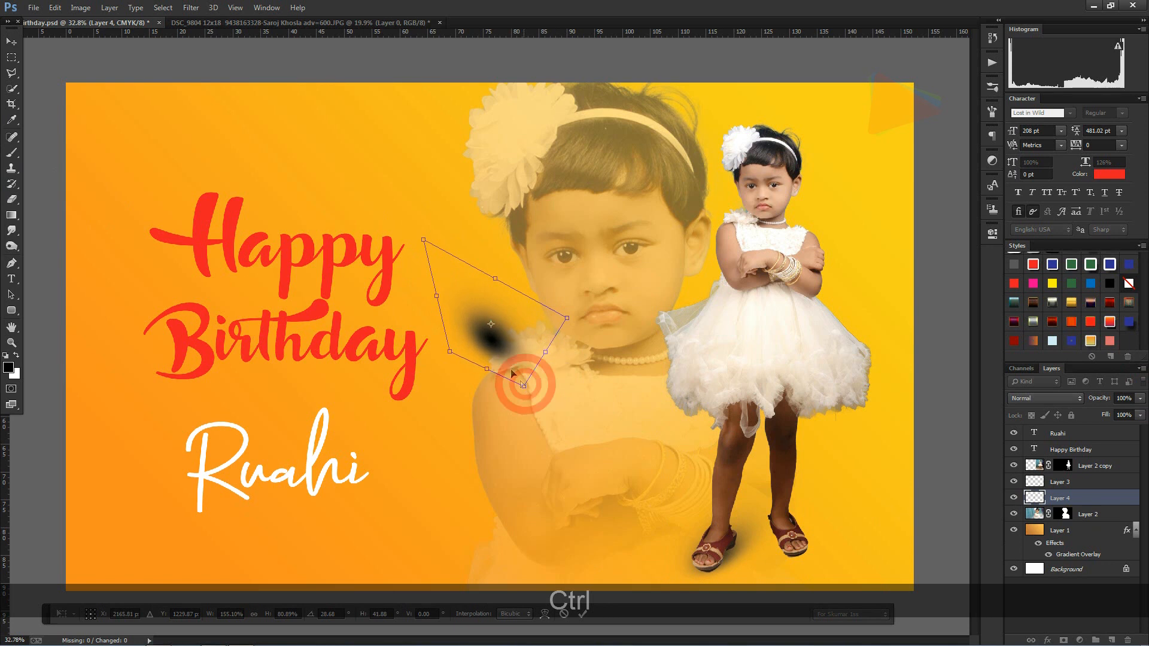
pyautogui.press('Return')
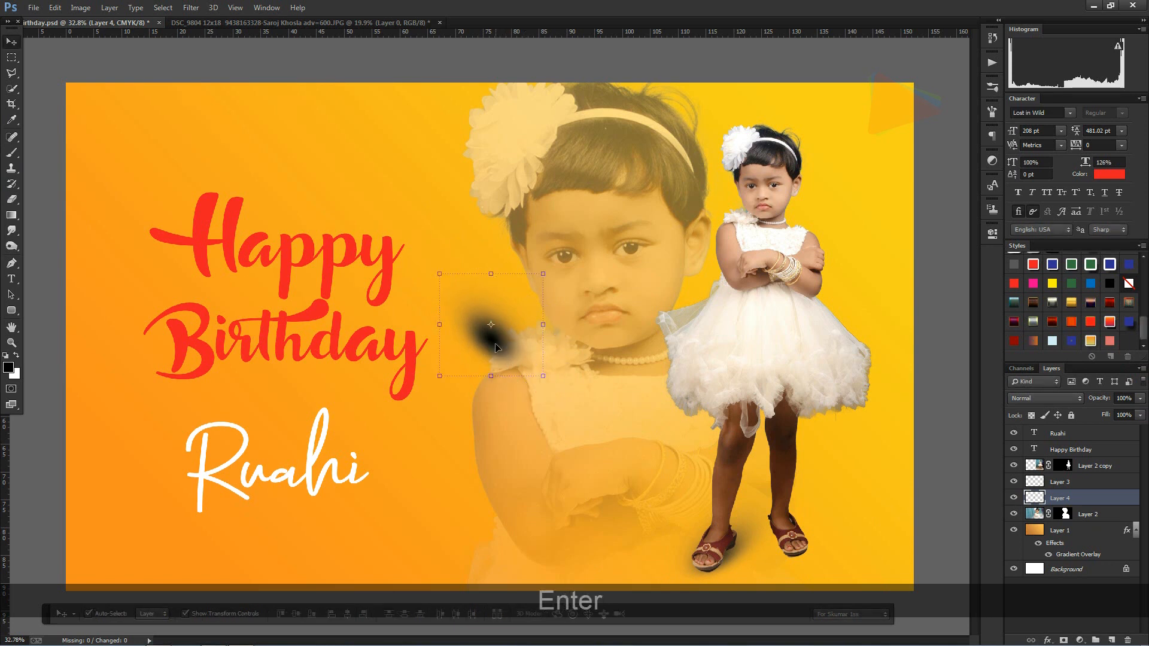
# Step: Place the second shadow under the cut-out girl's right-hand shoe and lower its opacity to 72%
pyautogui.moveTo(500, 345)
pyautogui.mouseDown()
pyautogui.moveTo(799, 497)
pyautogui.moveTo(792, 556)
pyautogui.moveTo(794, 545)
pyautogui.mouseUp()
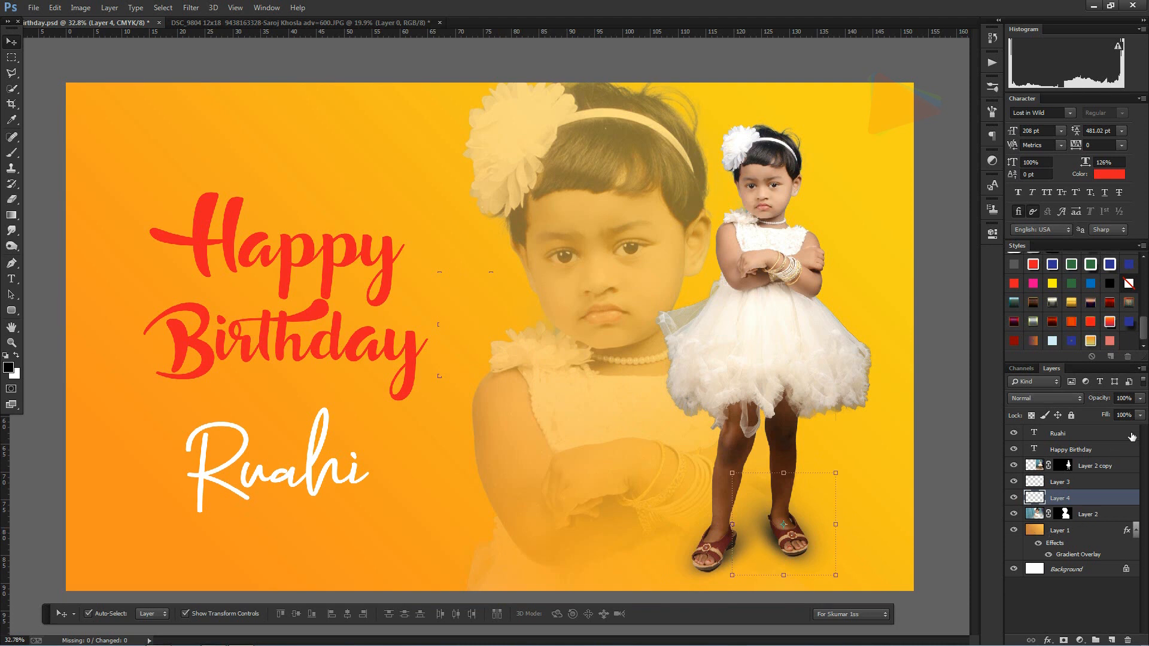
pyautogui.moveTo(1140, 403); pyautogui.dragTo(1122, 413)
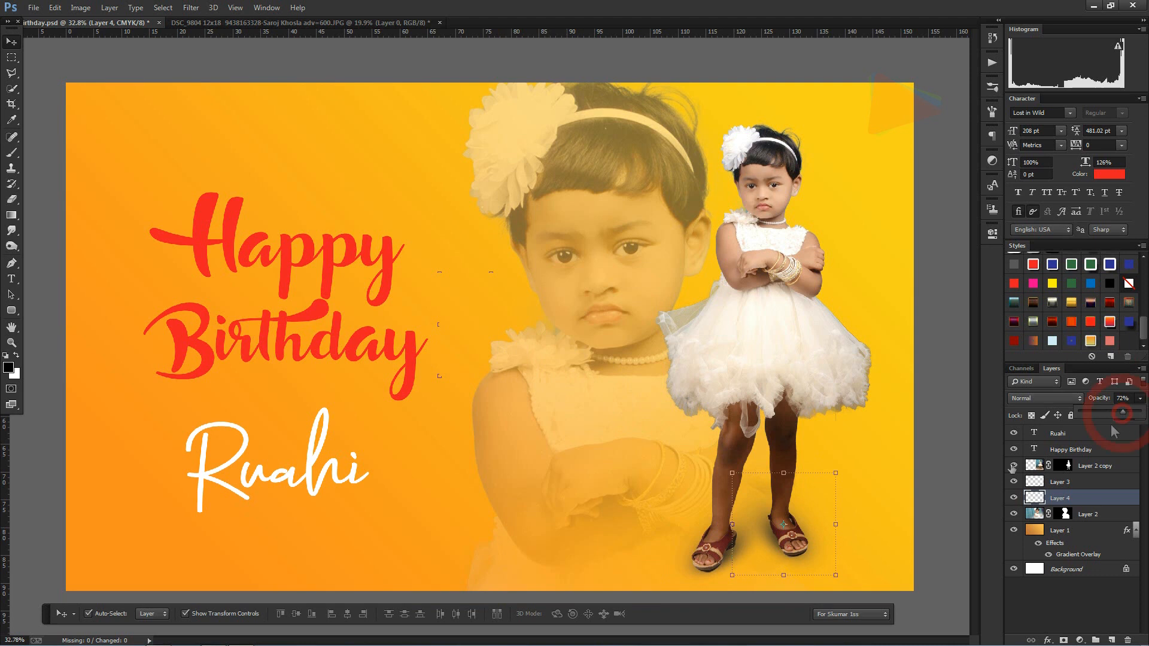
pyautogui.moveTo(811, 532); pyautogui.dragTo(806, 535)
pyautogui.hotkey('ctrl', 'z')
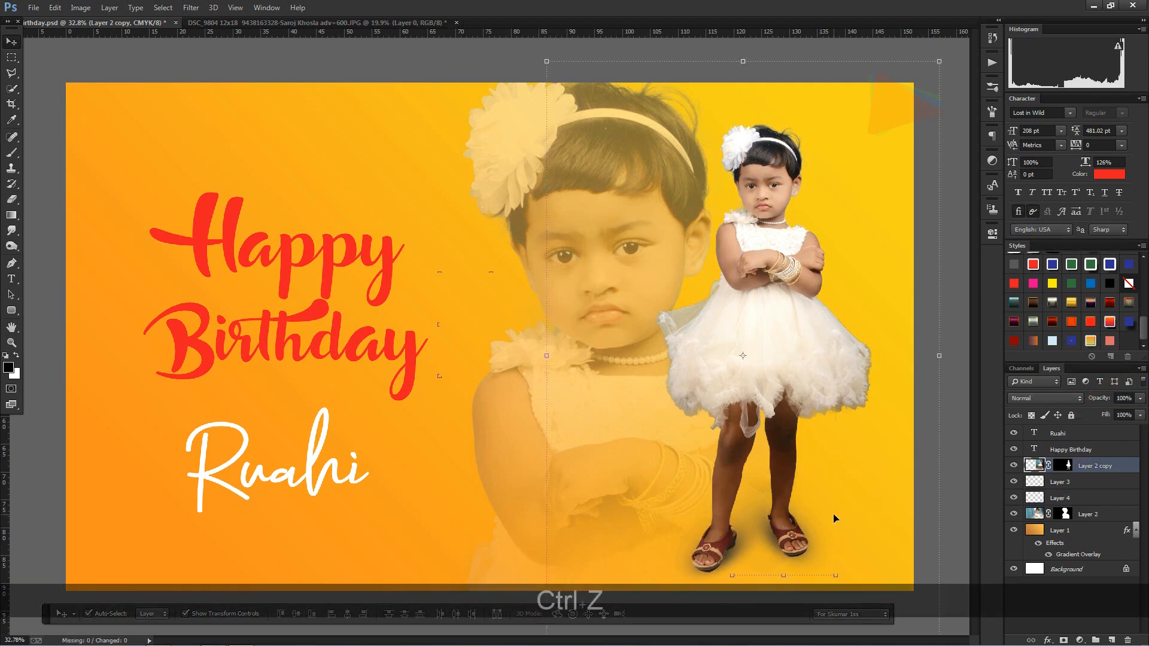
# Step: Nudge the second shadow slightly left and up so it sits under the shoe, and deselect it
pyautogui.click(777, 548)
pyautogui.press('Left')
pyautogui.press('Left')
pyautogui.press('Left')
pyautogui.press('Left')
pyautogui.press('Up')
pyautogui.press('Up')
pyautogui.press('Up')
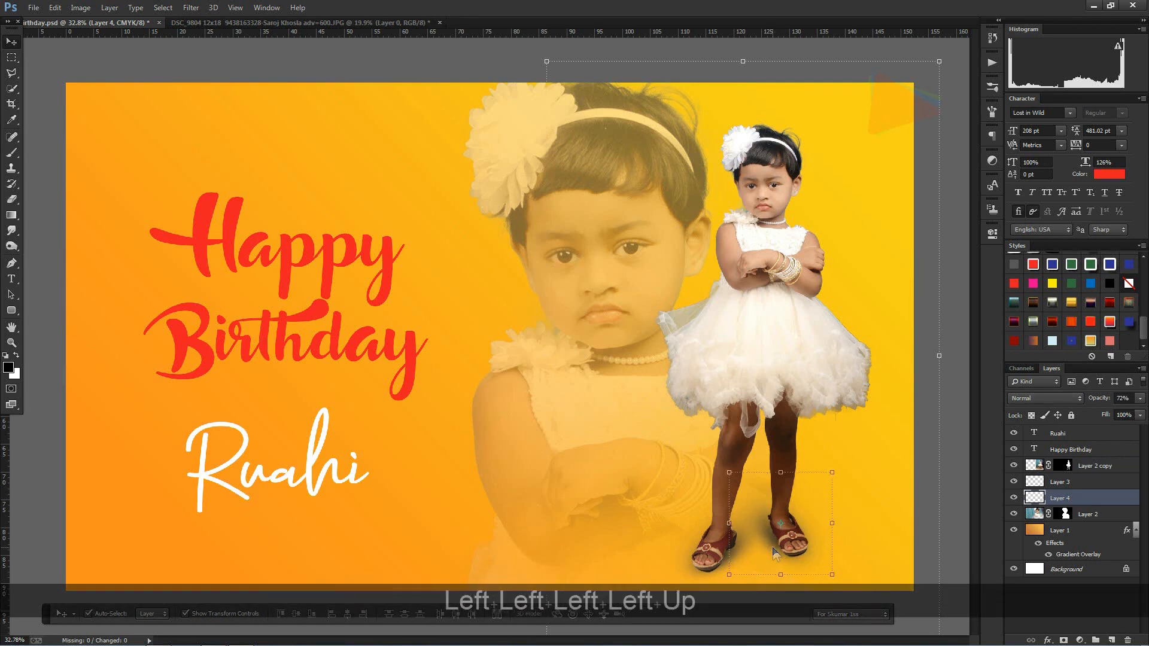
pyautogui.press('Right')
pyautogui.press('Left')
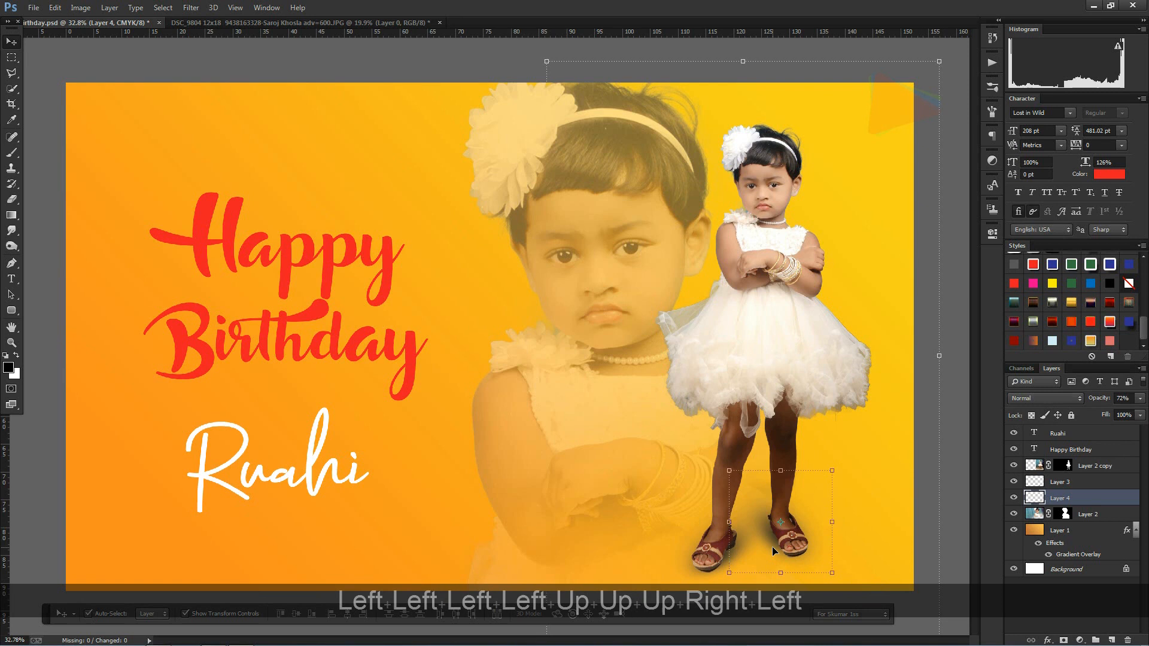
pyautogui.press('Right')
pyautogui.click(927, 490)
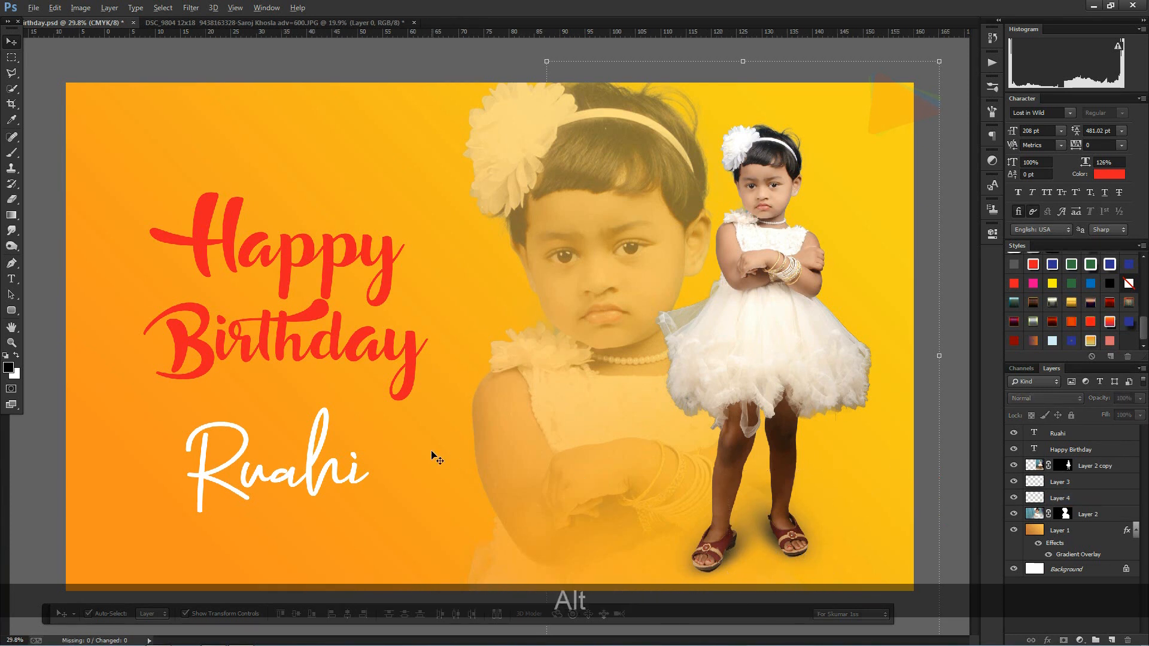
pyautogui.scroll(-3, 432, 454)
pyautogui.scroll(2, 448, 442)
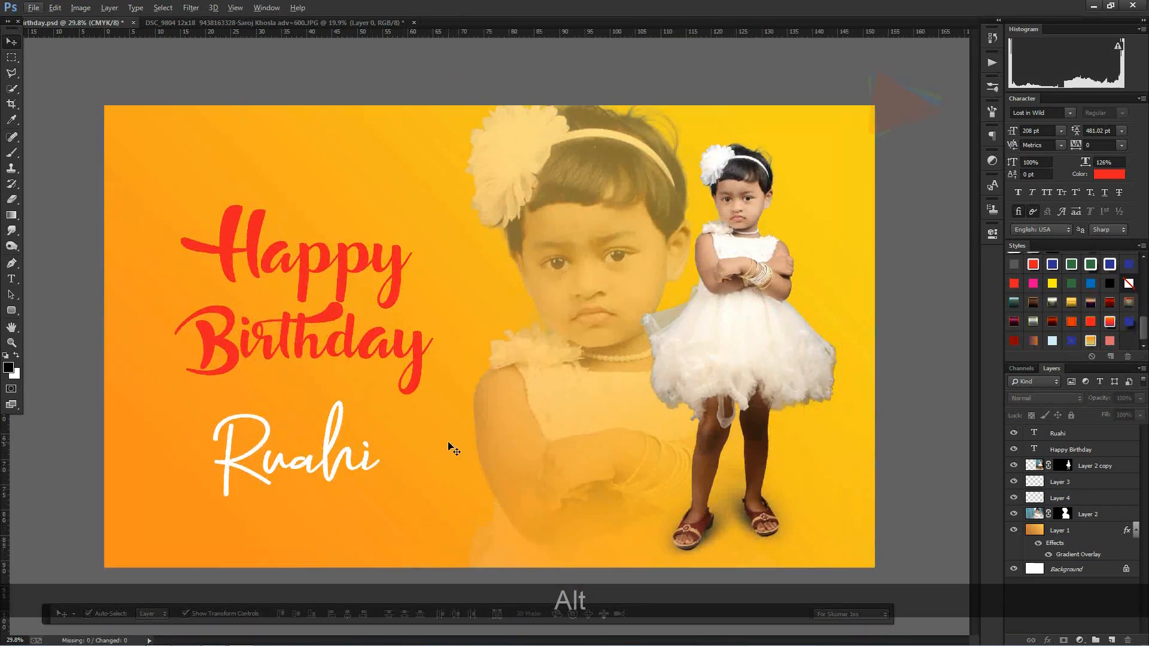
# Step: Add a new layer above the "Happy Birthday" text and fill it with white
pyautogui.hotkey('ctrl', 'shift', 'F11')
pyautogui.click(250, 245)
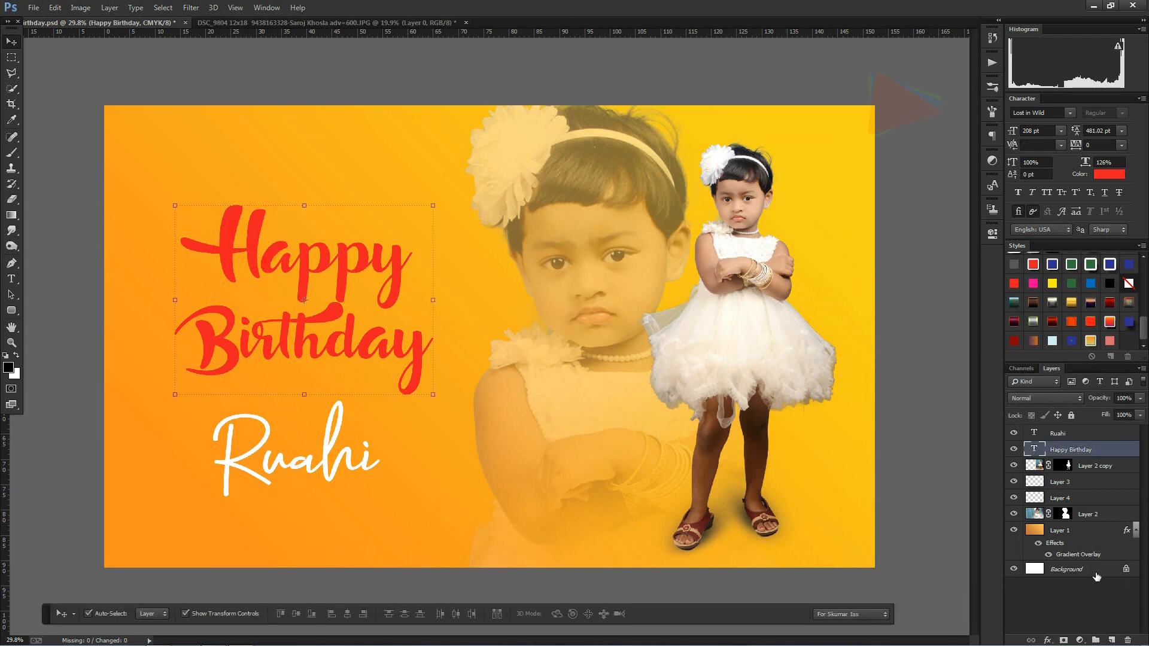
pyautogui.click(1111, 641)
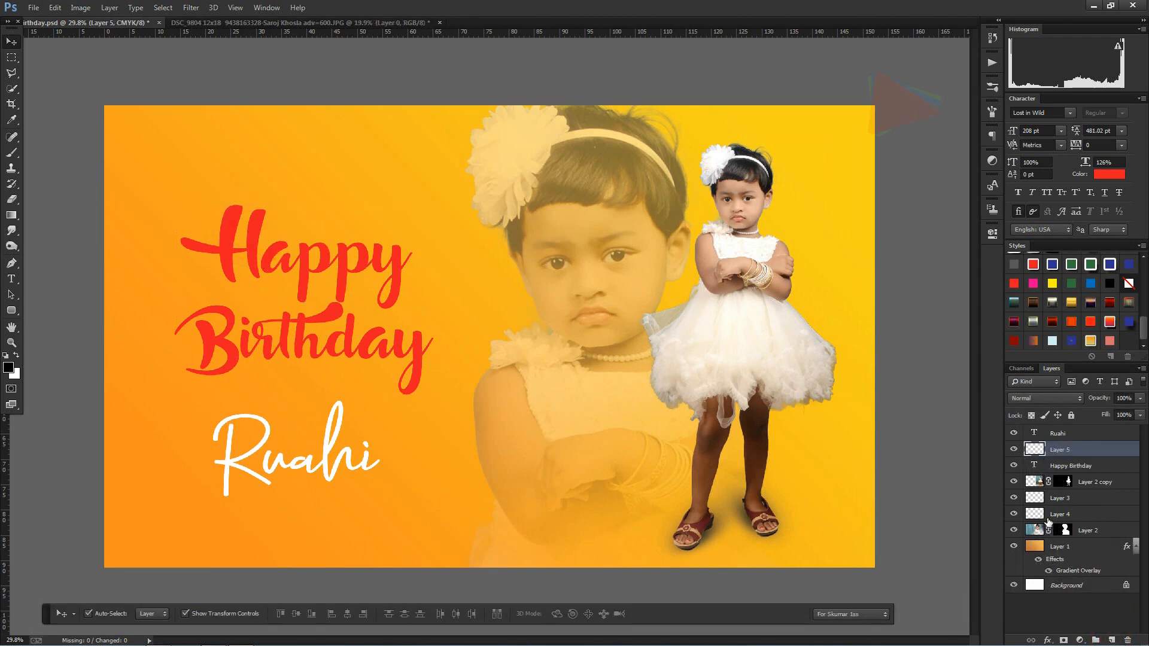
pyautogui.hotkey('ctrl', 'Delete')
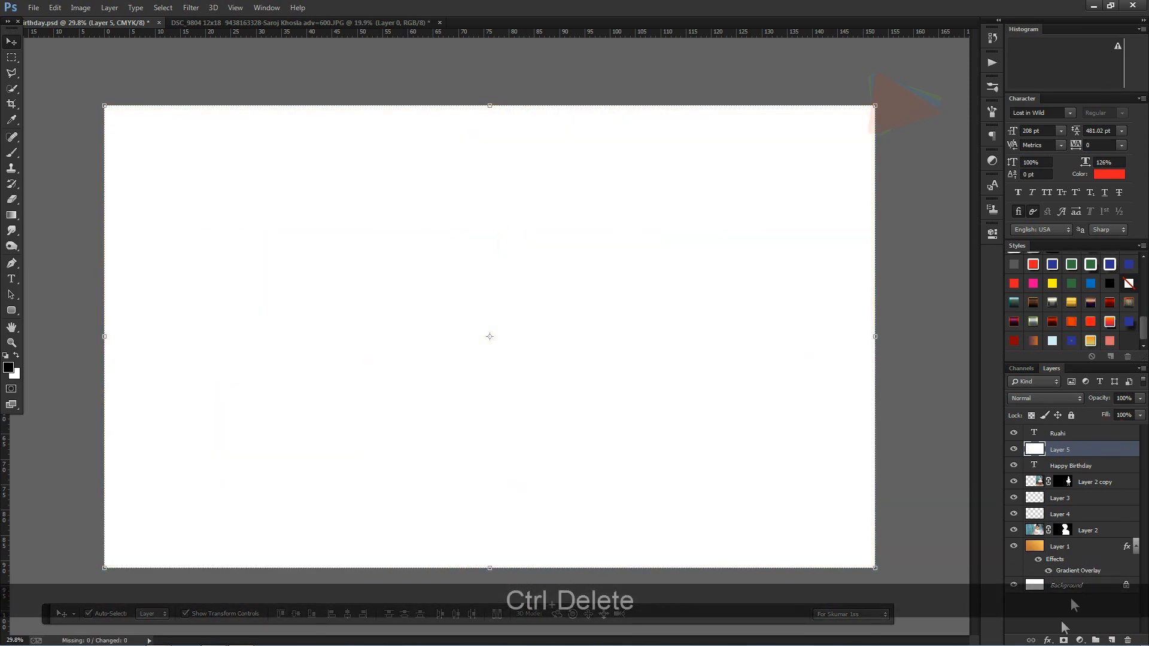
# Step: Add a diagonal linear Gradient Overlay to the white layer, starting from the Red, Green preset
pyautogui.click(1048, 640)
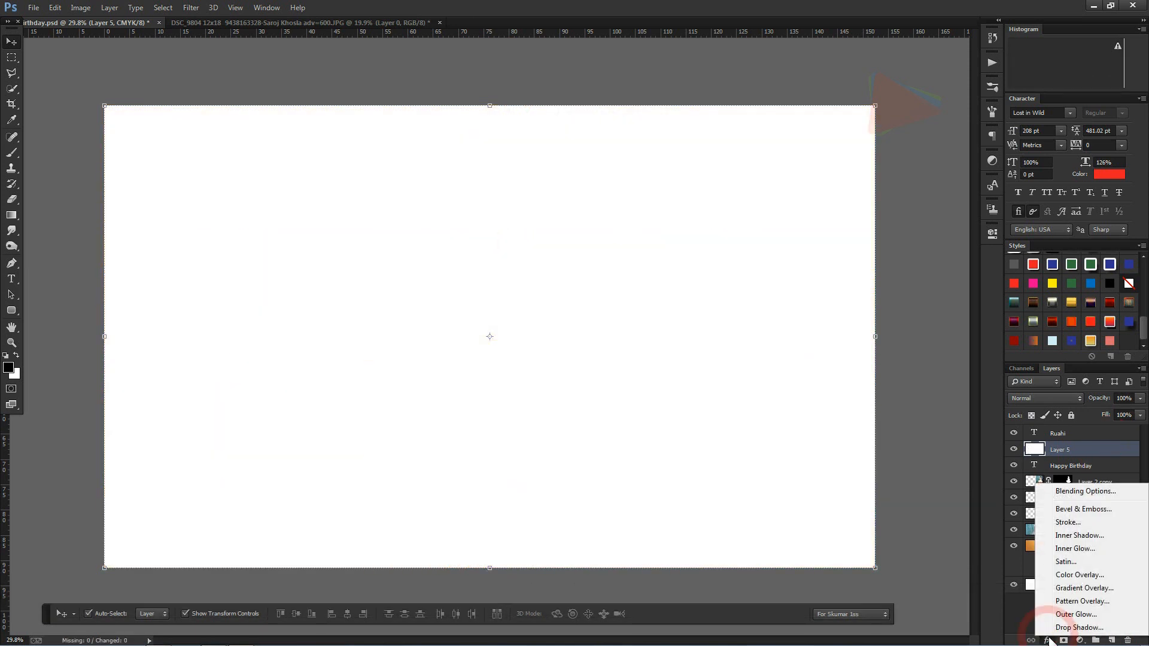
pyautogui.click(1082, 588)
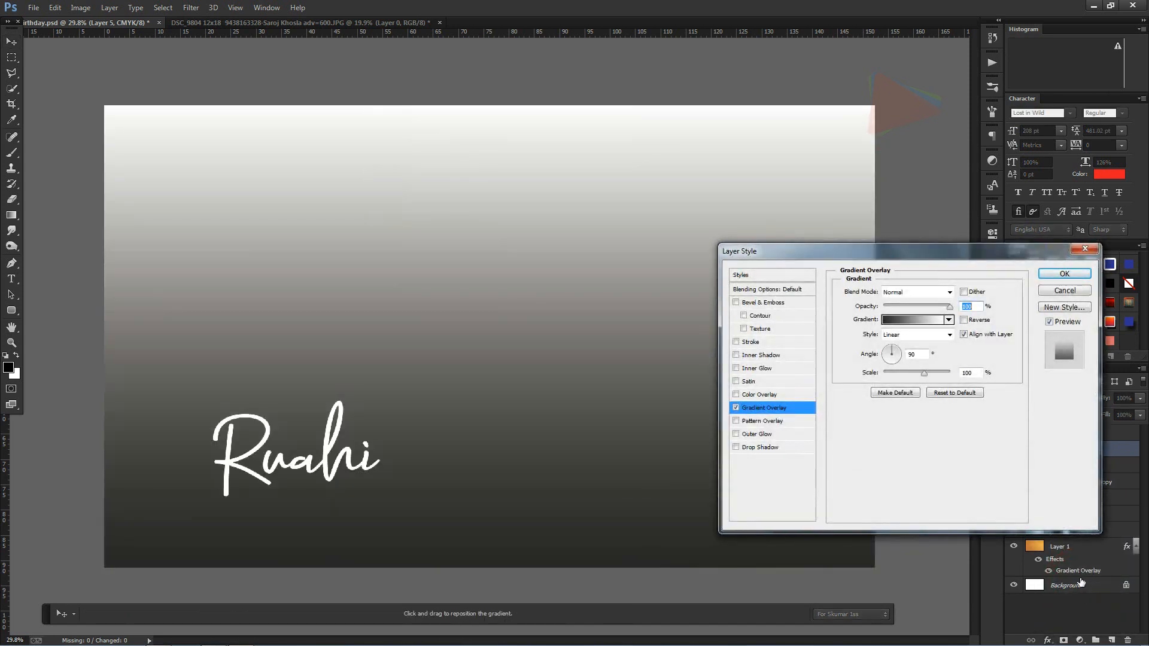
pyautogui.click(917, 322)
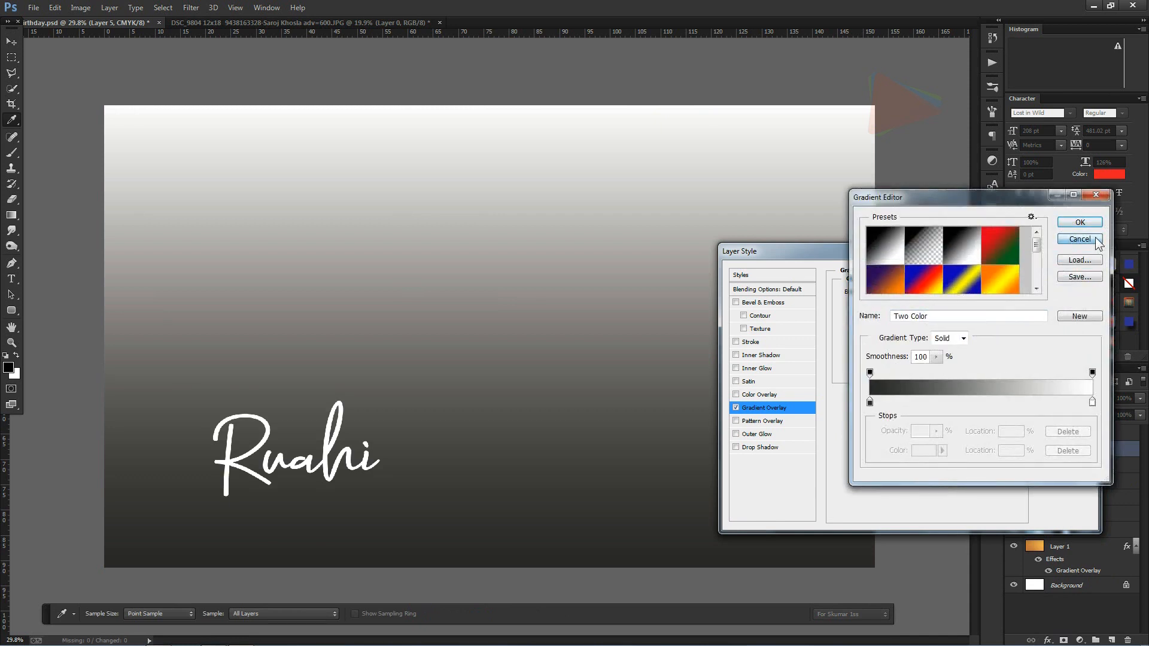
pyautogui.click(1079, 222)
pyautogui.moveTo(893, 348); pyautogui.dragTo(901, 349)
pyautogui.click(925, 320)
pyautogui.click(999, 245)
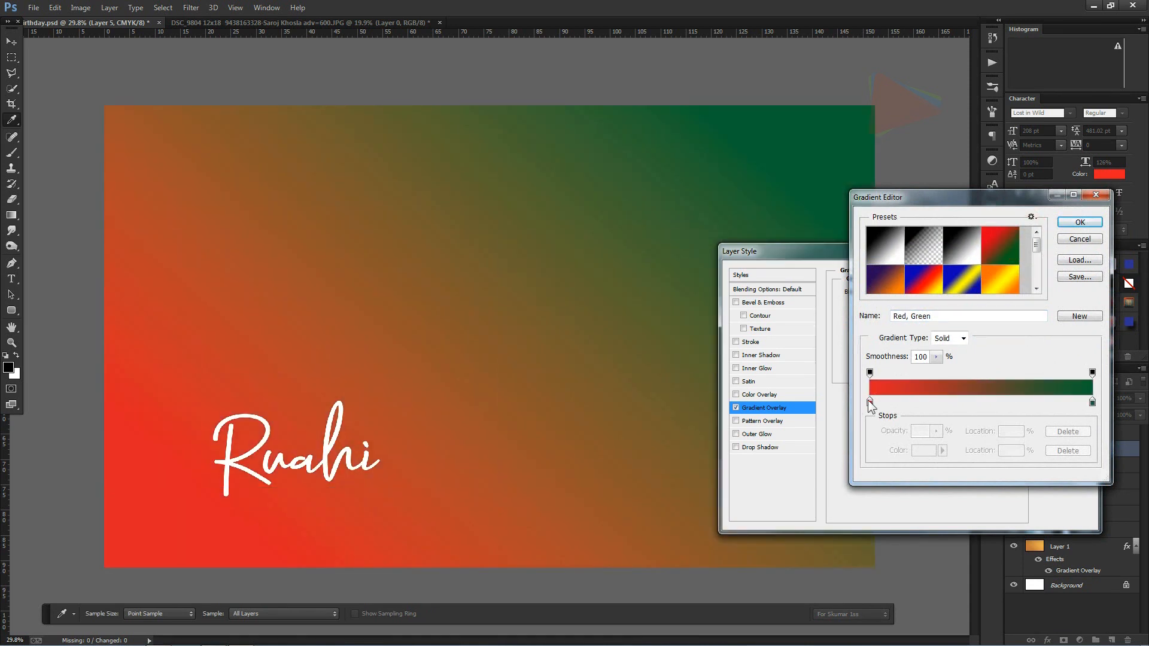
# Step: Change the gradient's green end stop to blue with C 100, M 100, Y 0, K 0 and apply the overlay
pyautogui.click(869, 401)
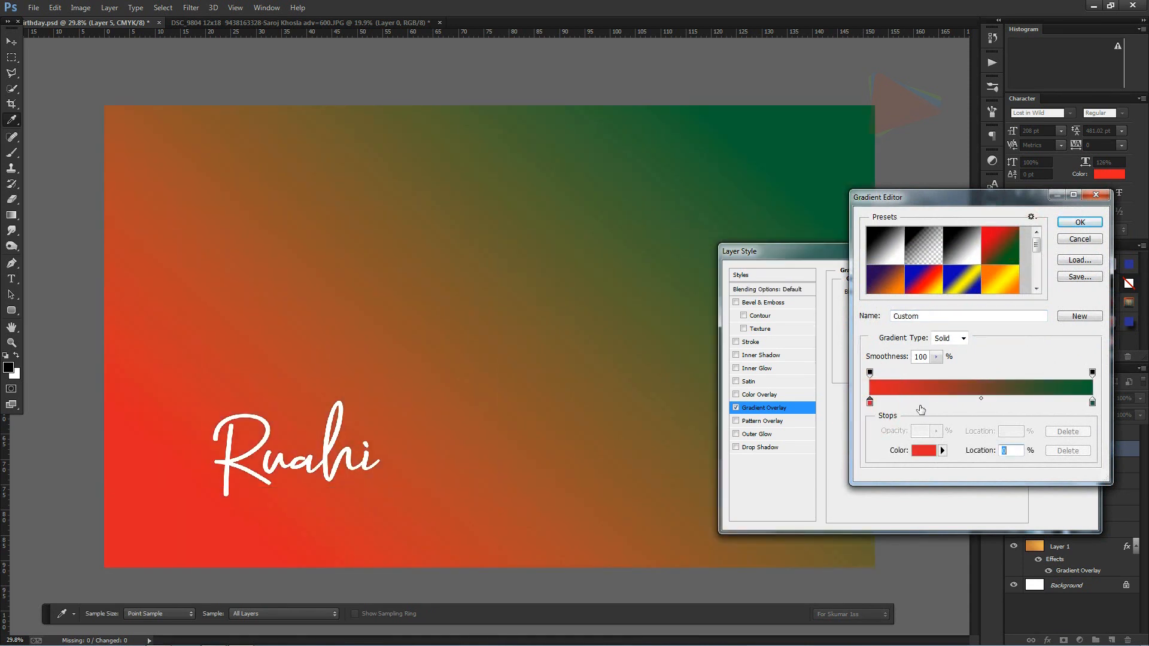
pyautogui.click(1092, 402)
pyautogui.click(926, 450)
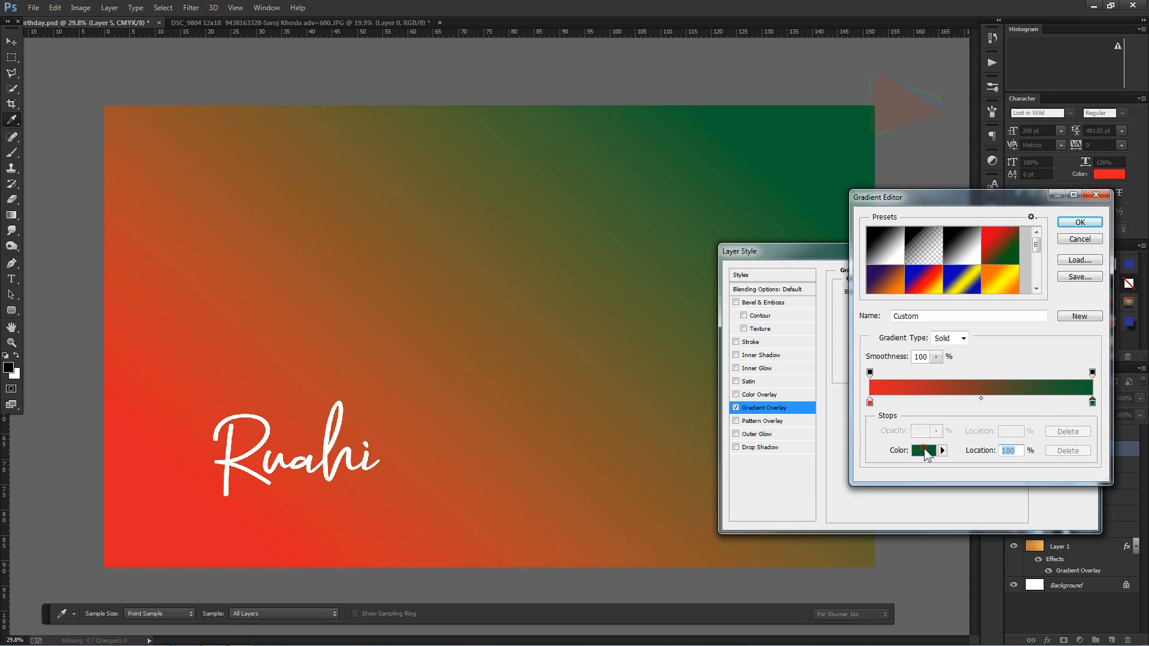
pyautogui.write('100')
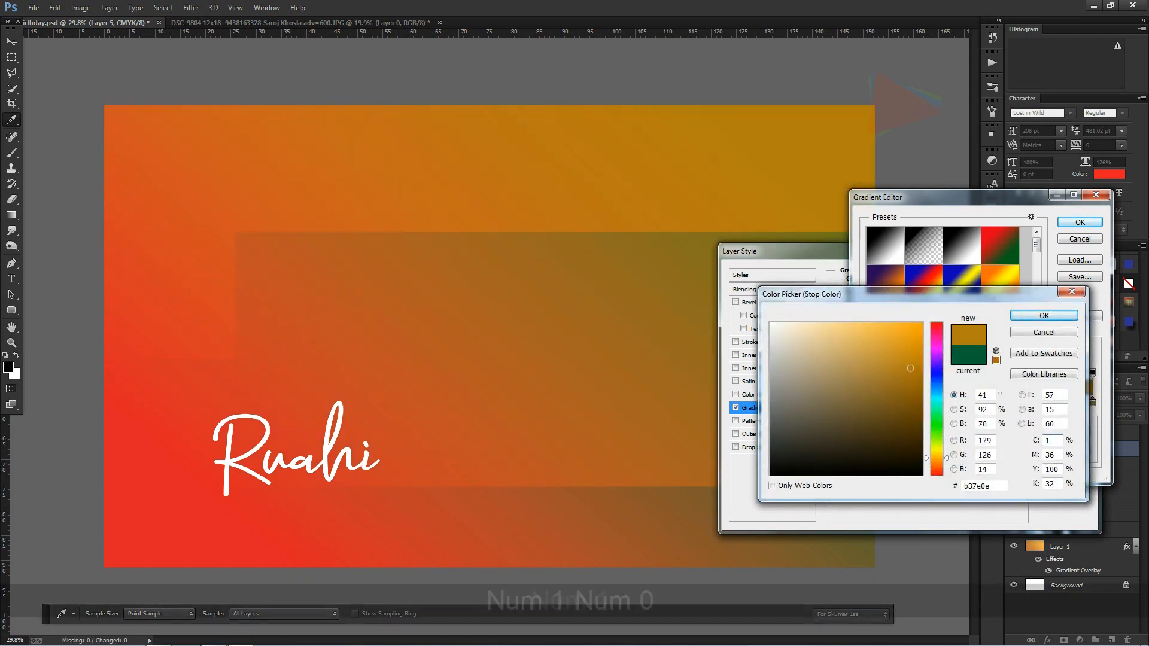
pyautogui.write('100')
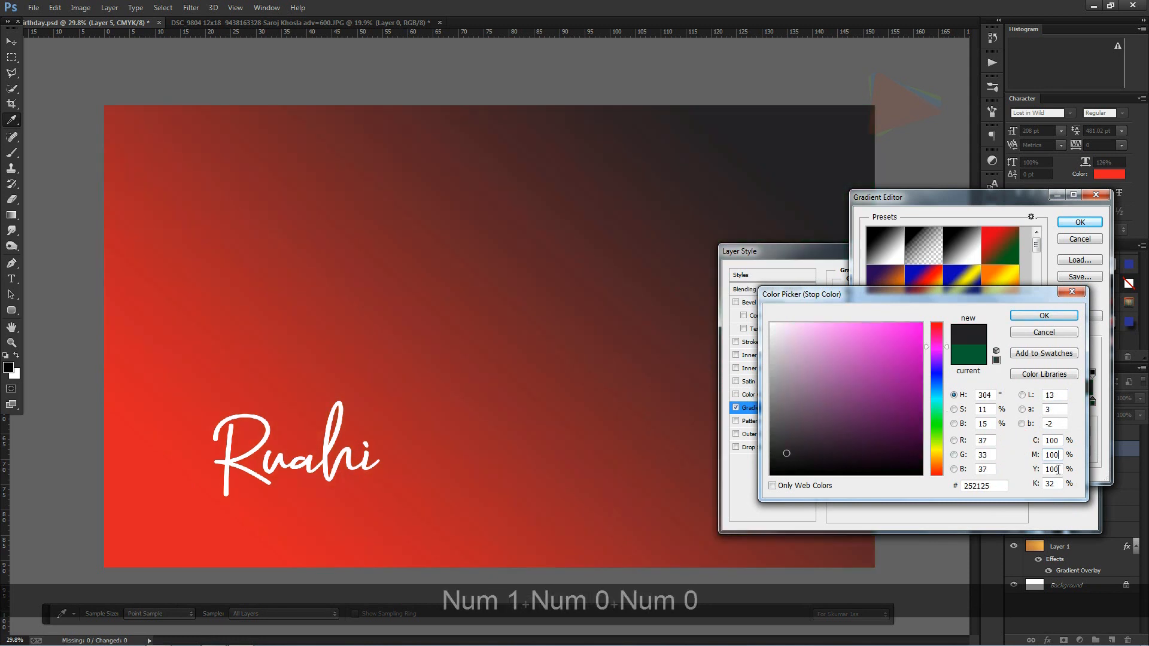
pyautogui.doubleClick(1054, 469)
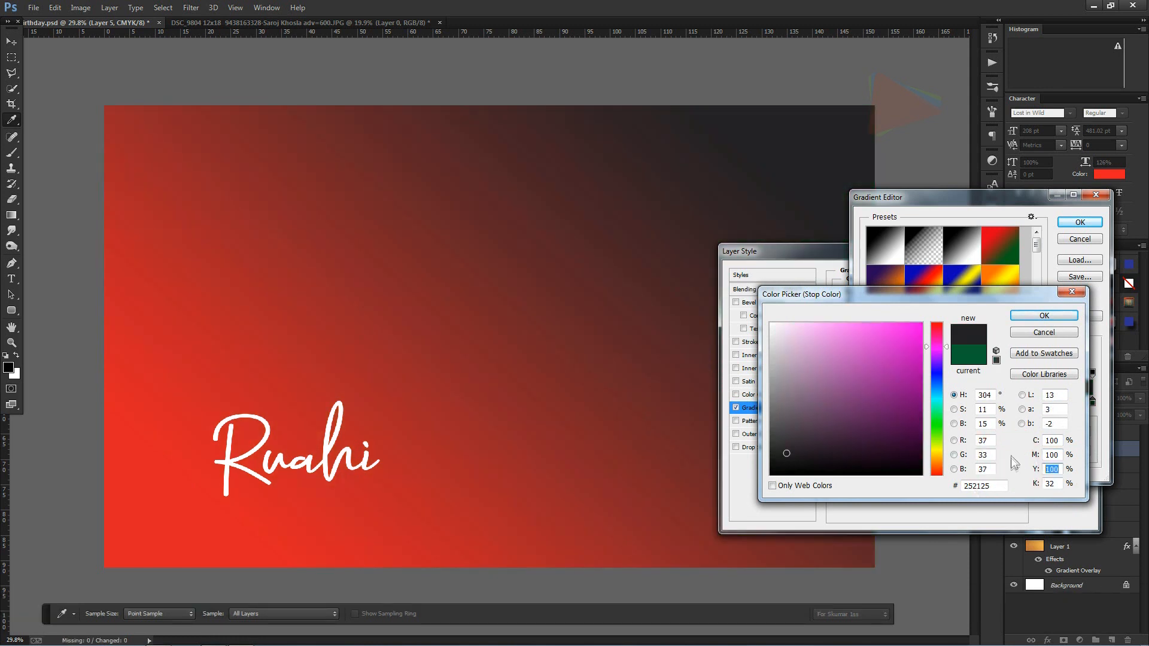
pyautogui.write('0')
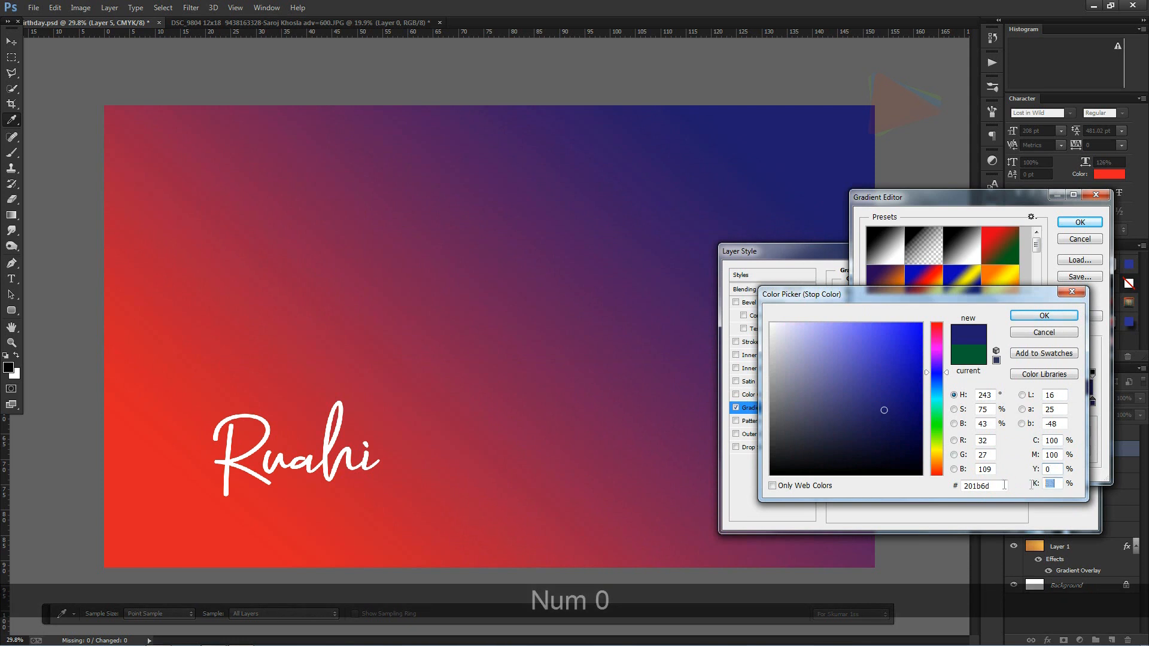
pyautogui.write('0')
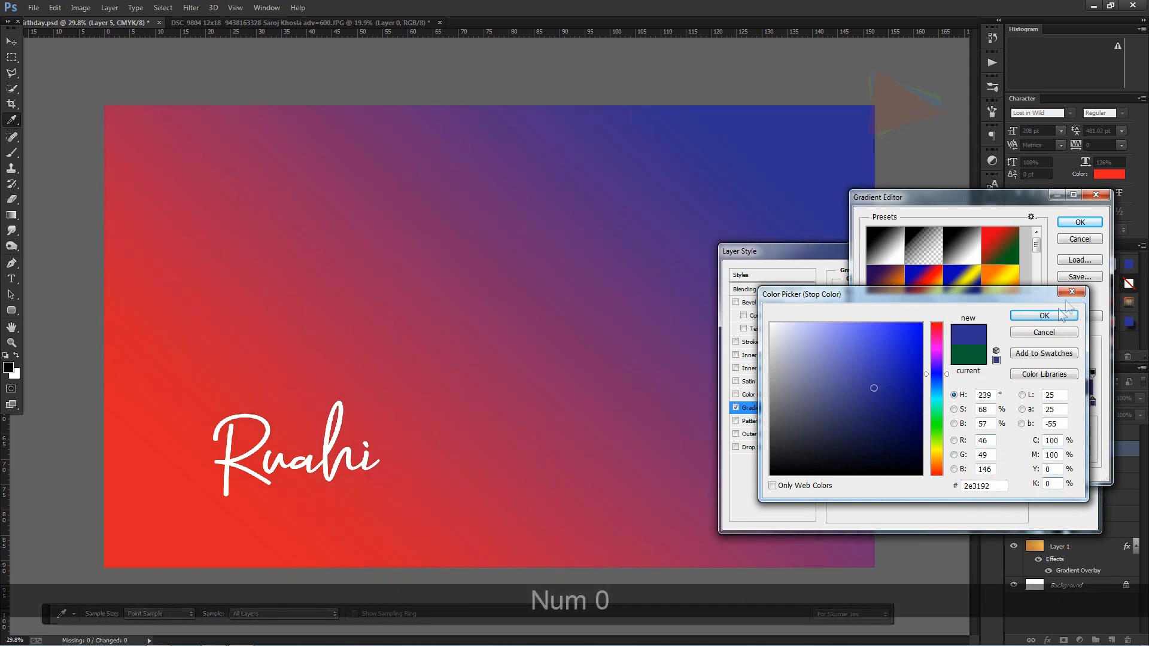
pyautogui.click(1053, 314)
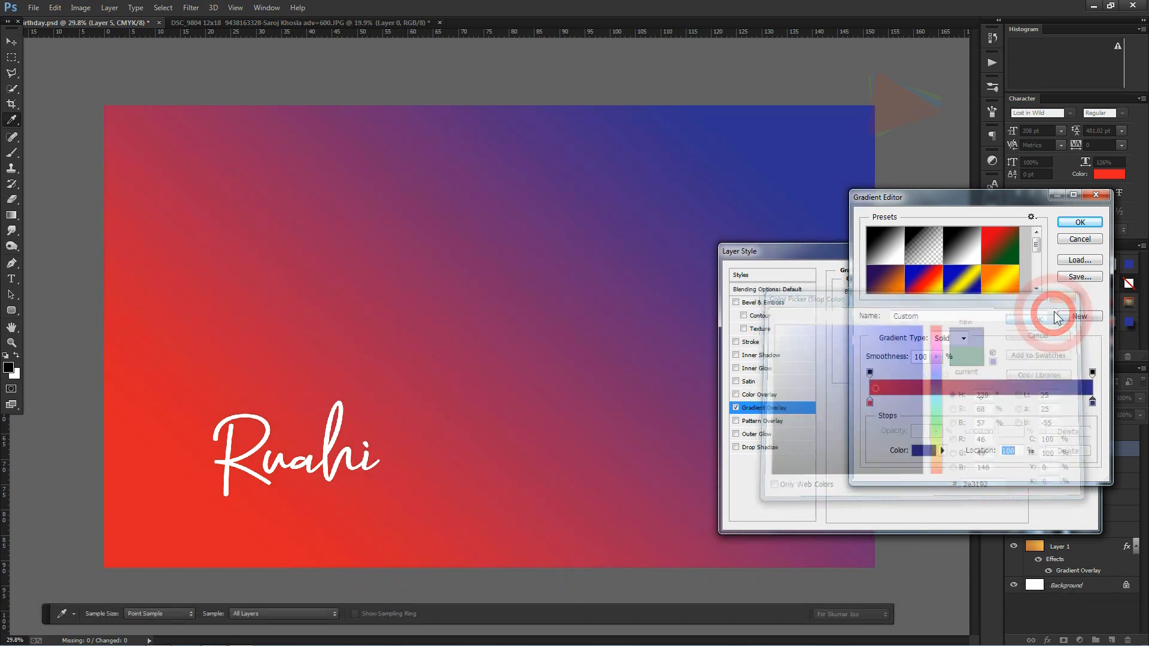
pyautogui.click(1079, 224)
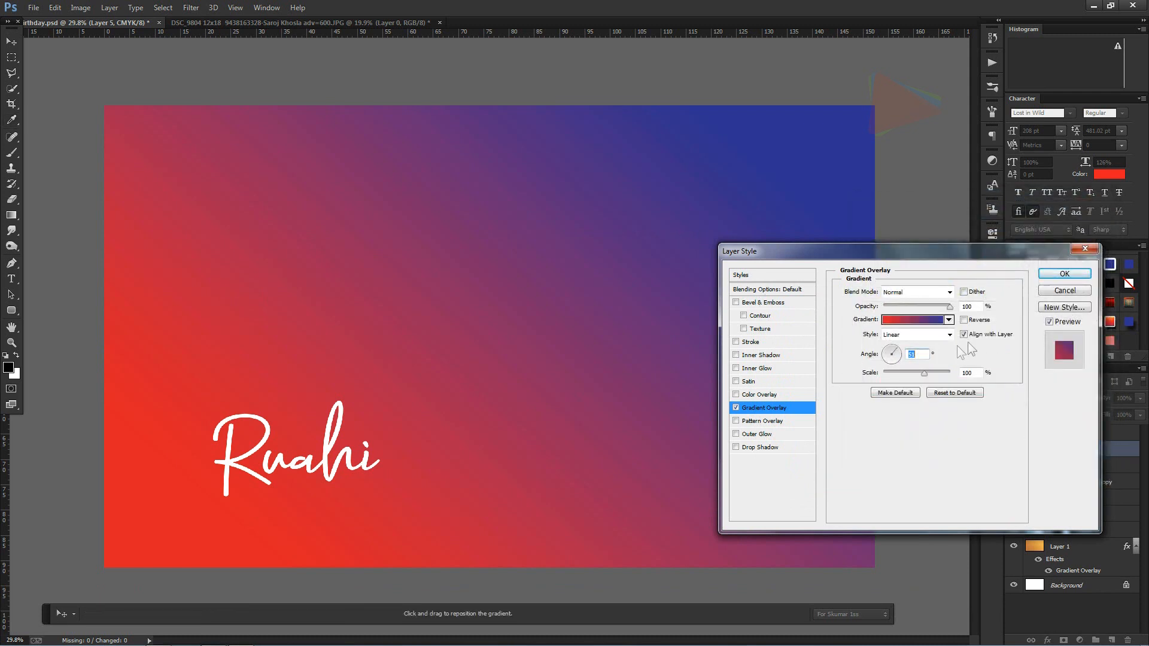
pyautogui.click(1065, 273)
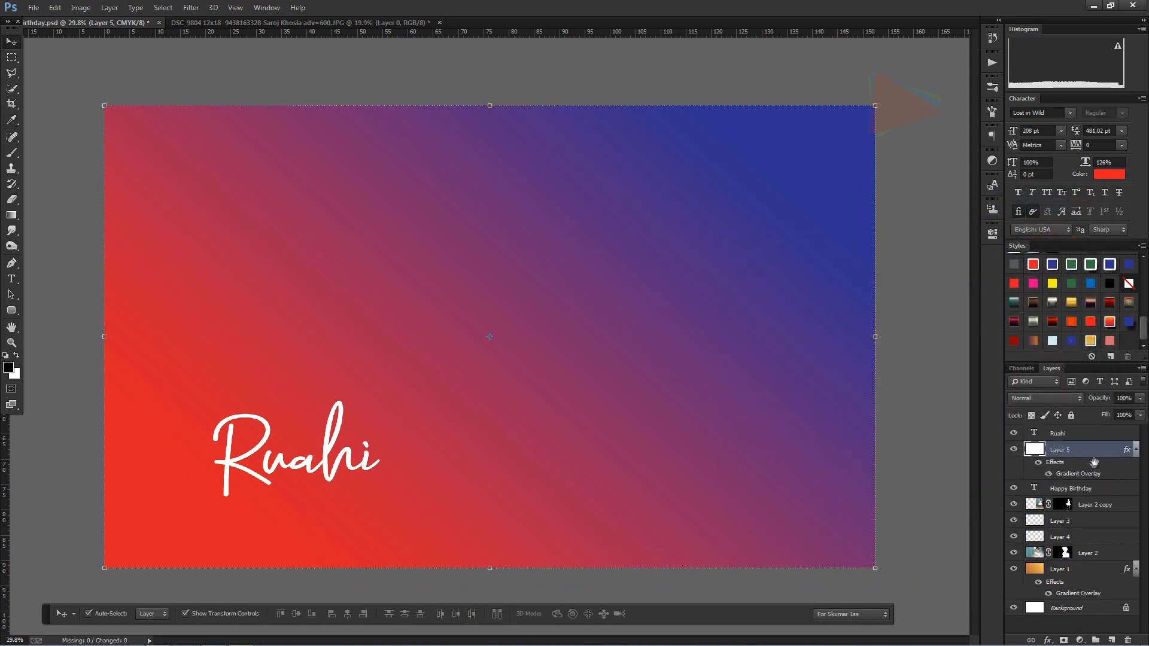
# Step: Convert the gradient layer to a smart object and clip it to the "Happy Birthday" text
pyautogui.rightClick(1088, 452)
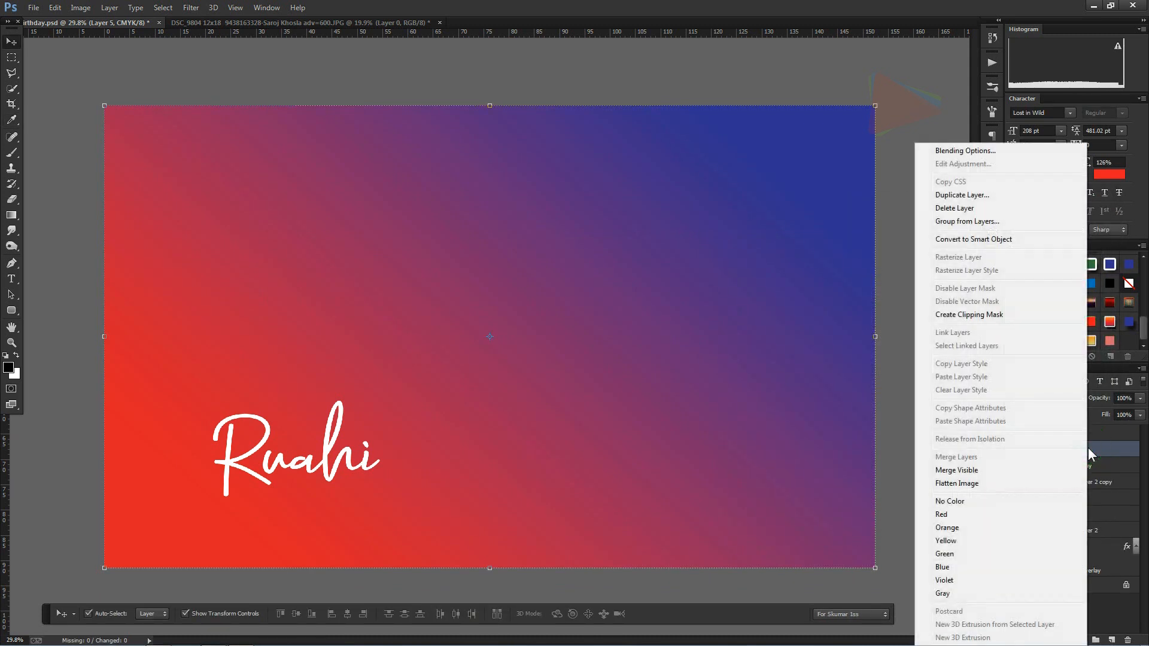
pyautogui.click(977, 239)
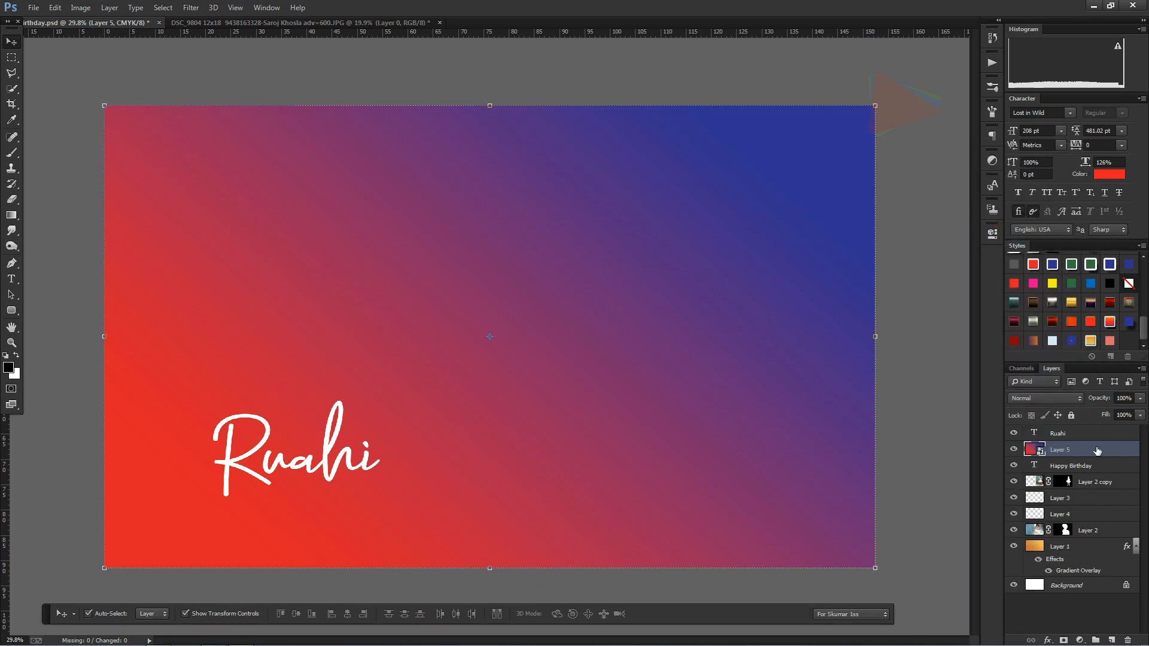
pyautogui.rightClick(1096, 450)
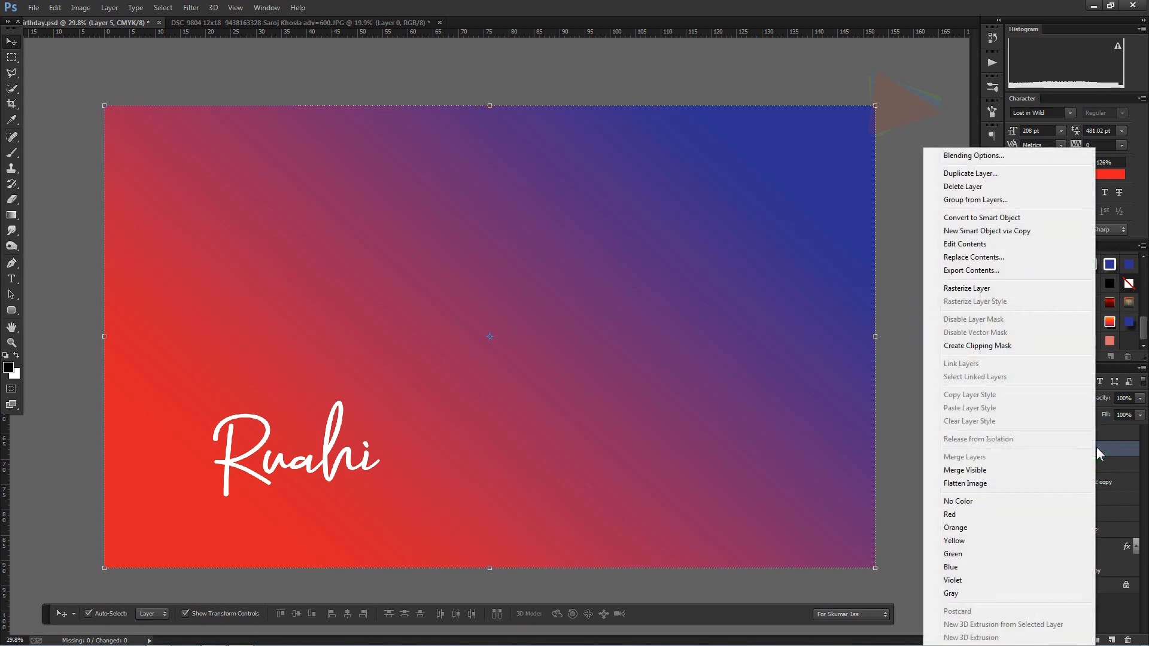
pyautogui.click(967, 346)
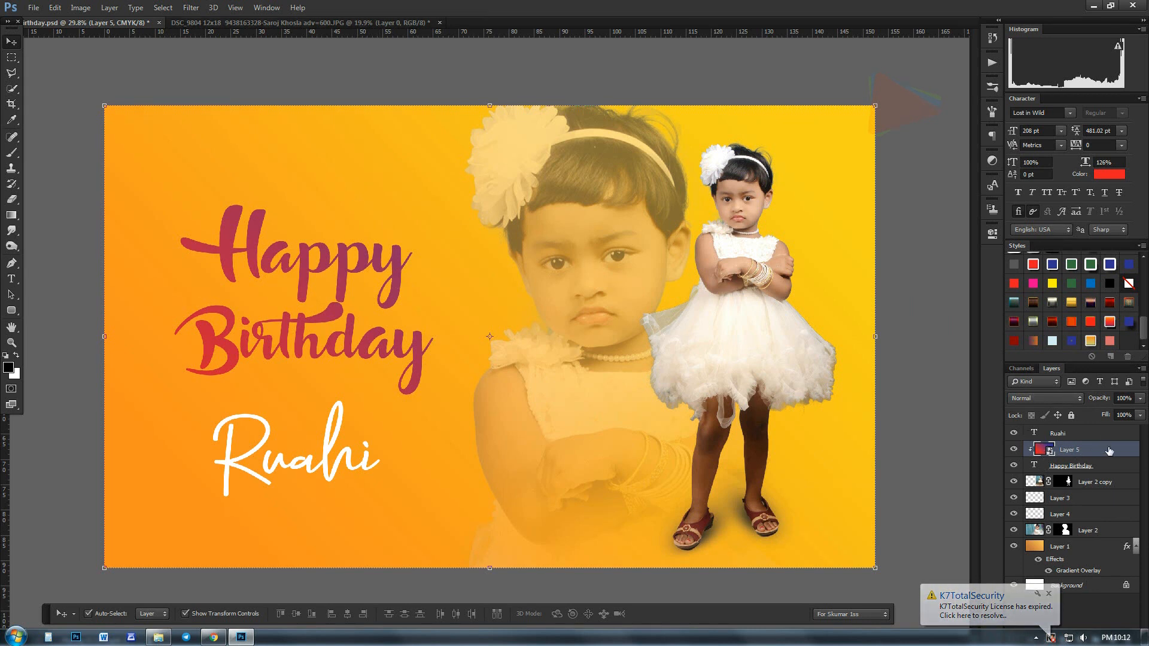
# Step: Scale down the clipped gradient and position it over "Happy Birthday" so the red-to-blue blend spans the lettering
pyautogui.hotkey('ctrl', 't')
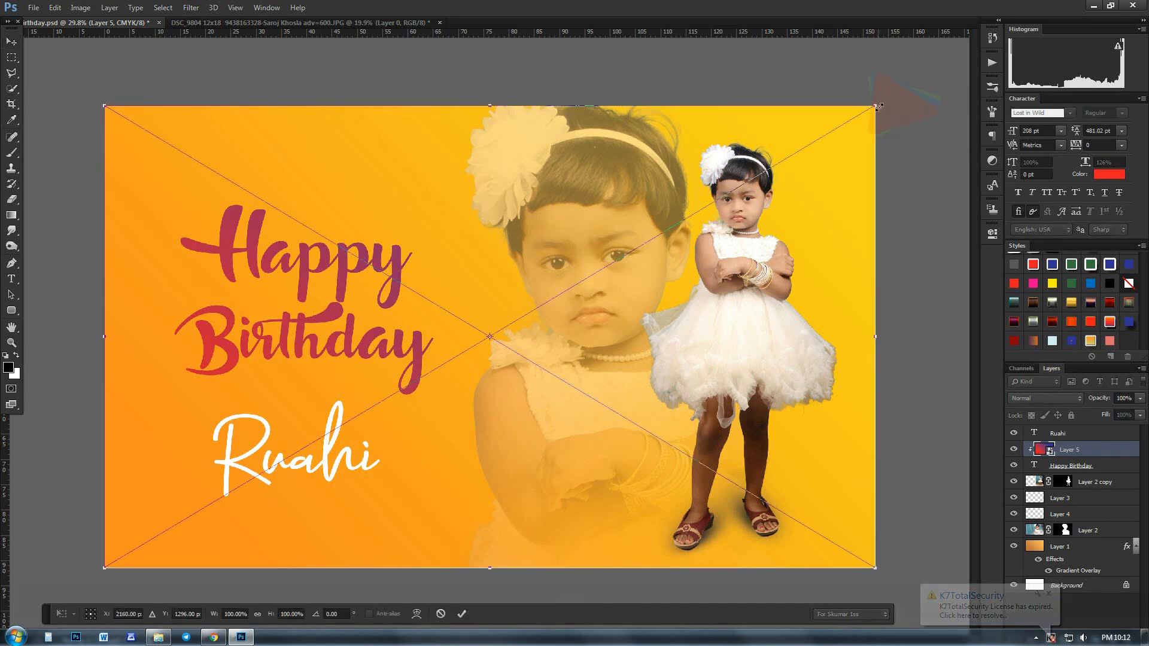
pyautogui.moveTo(878, 106); pyautogui.dragTo(704, 208)
pyautogui.moveTo(429, 261); pyautogui.dragTo(232, 254)
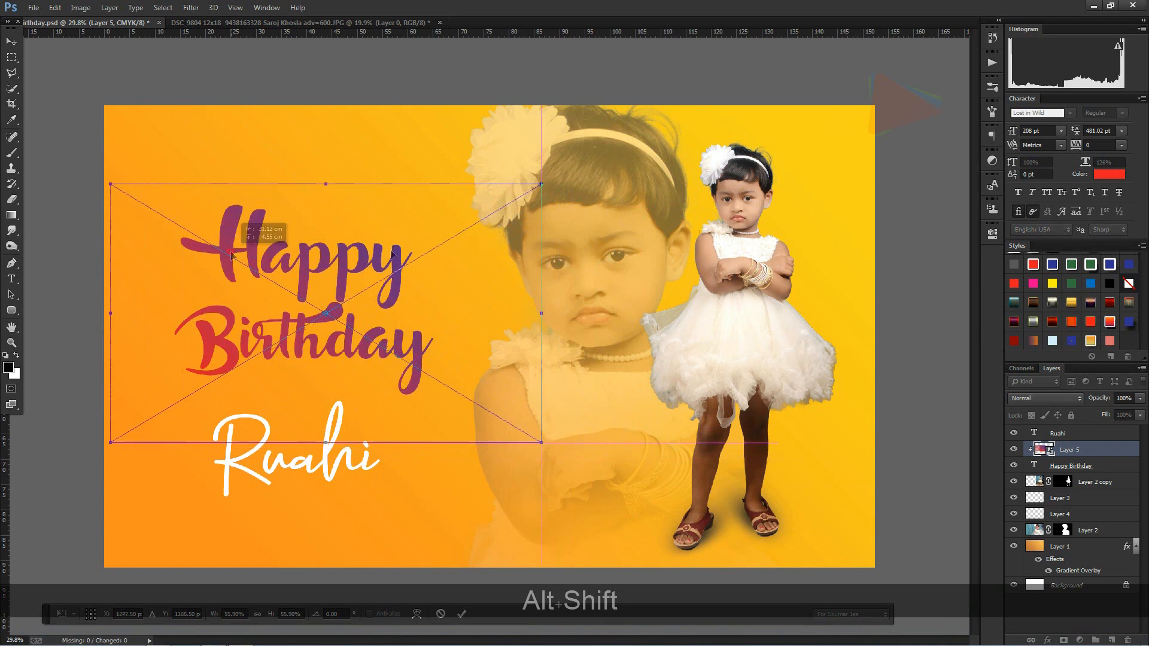
pyautogui.moveTo(541, 184); pyautogui.dragTo(486, 218)
pyautogui.moveTo(339, 276)
pyautogui.mouseDown()
pyautogui.moveTo(342, 249)
pyautogui.moveTo(346, 269)
pyautogui.mouseUp()
pyautogui.moveTo(332, 198); pyautogui.dragTo(333, 187)
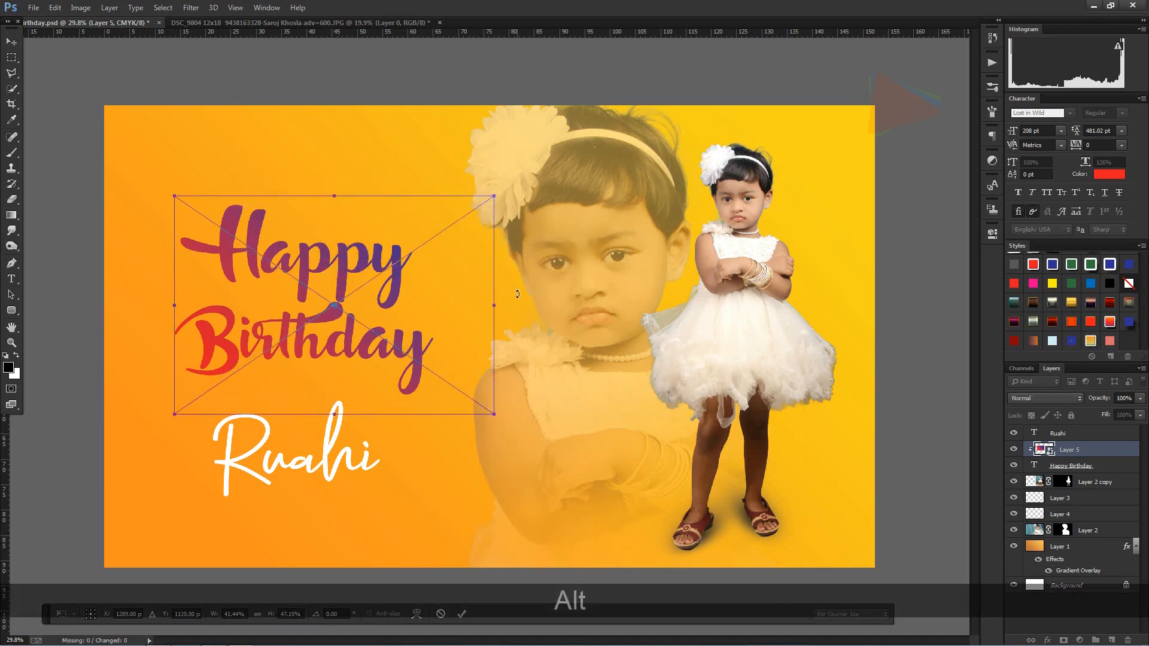
pyautogui.doubleClick(436, 293)
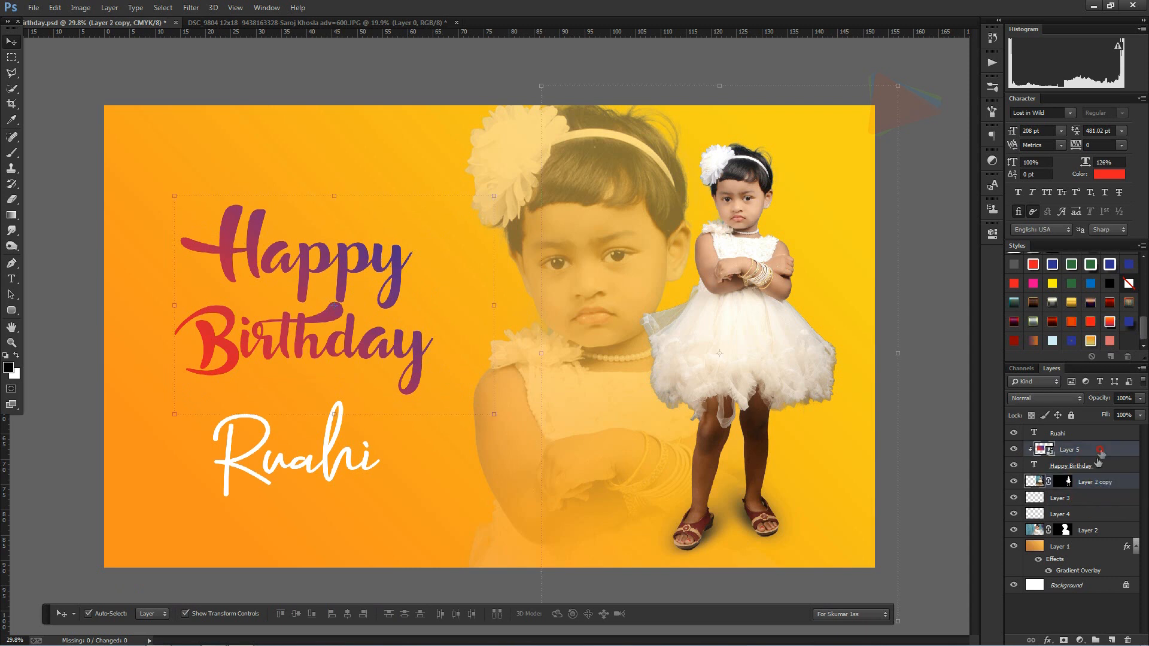
# Step: Add a white 10 px outside stroke to the "Happy Birthday" text
pyautogui.click(1110, 471)
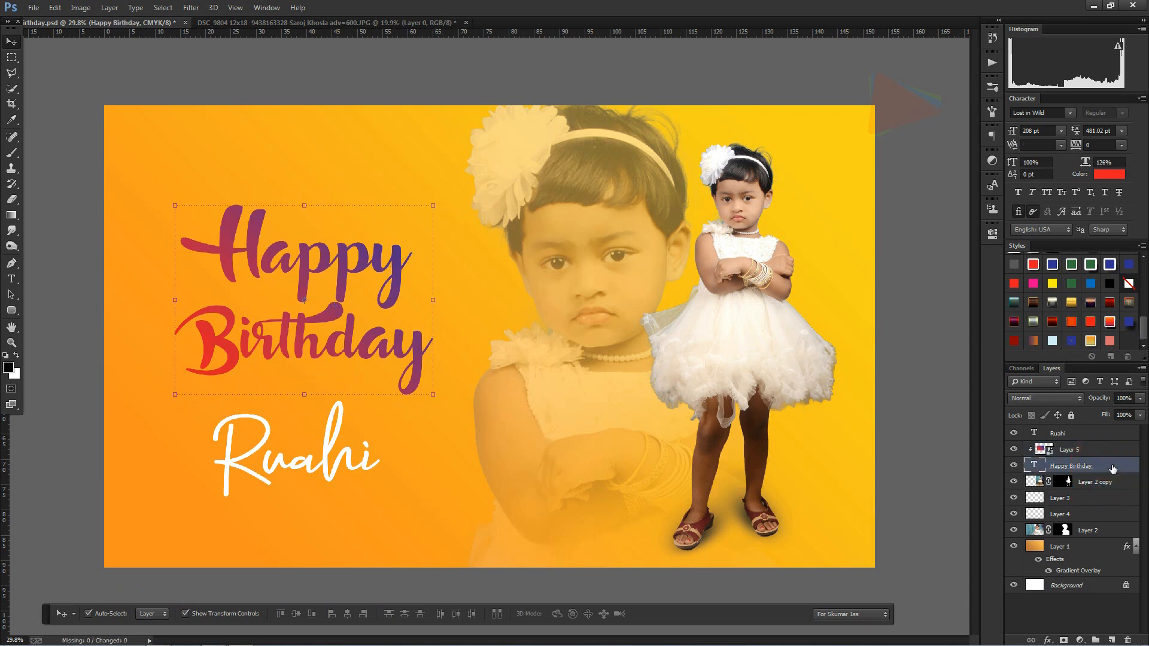
pyautogui.doubleClick(1112, 470)
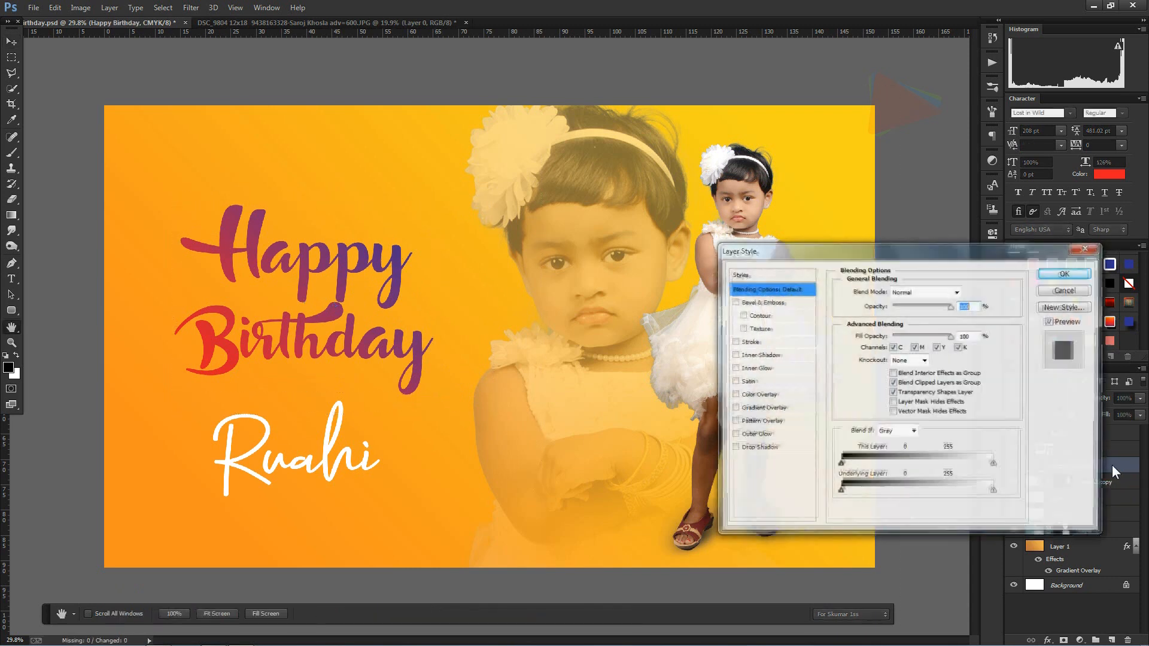
pyautogui.click(750, 343)
pyautogui.click(867, 372)
pyautogui.click(762, 314)
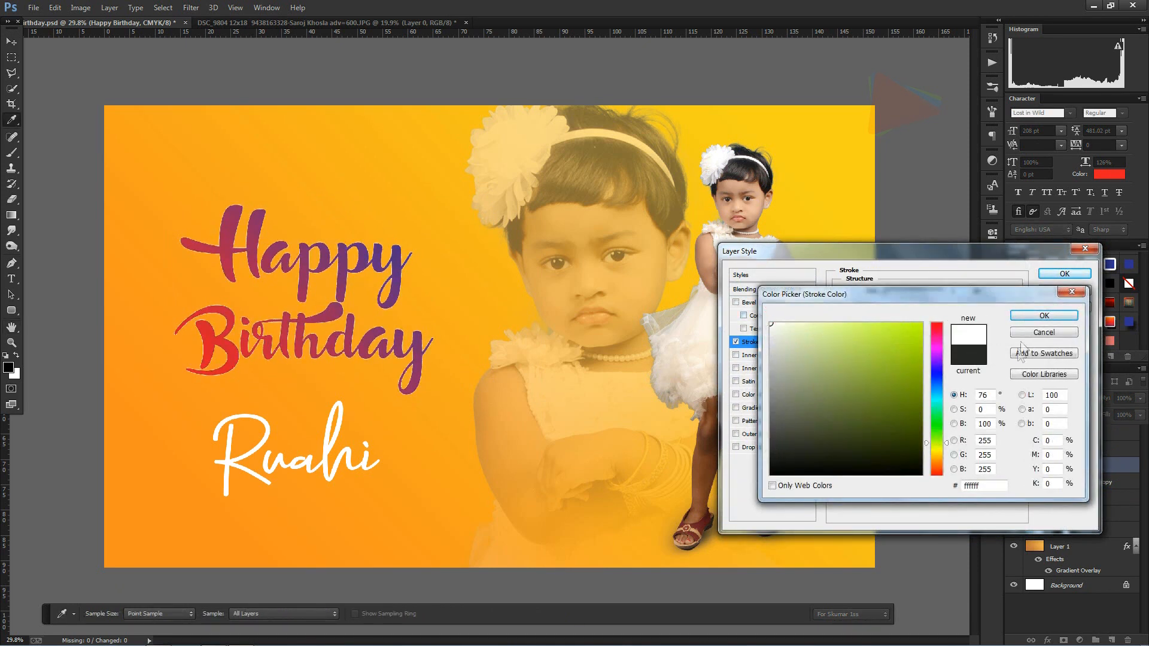
pyautogui.click(1043, 315)
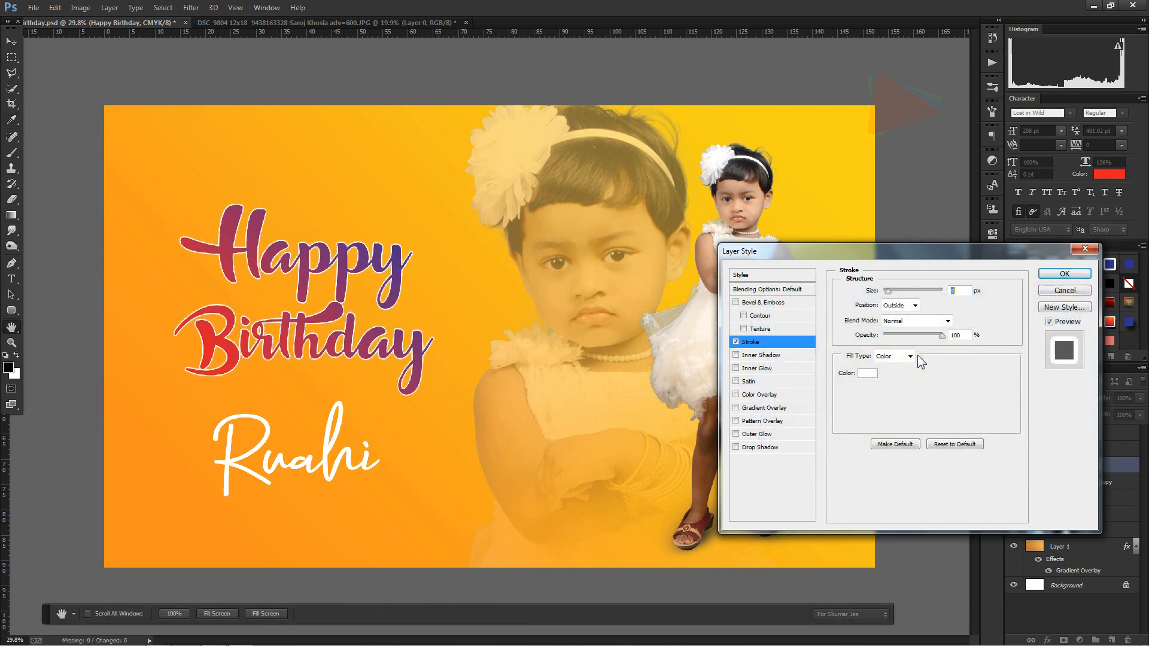
pyautogui.write('10')
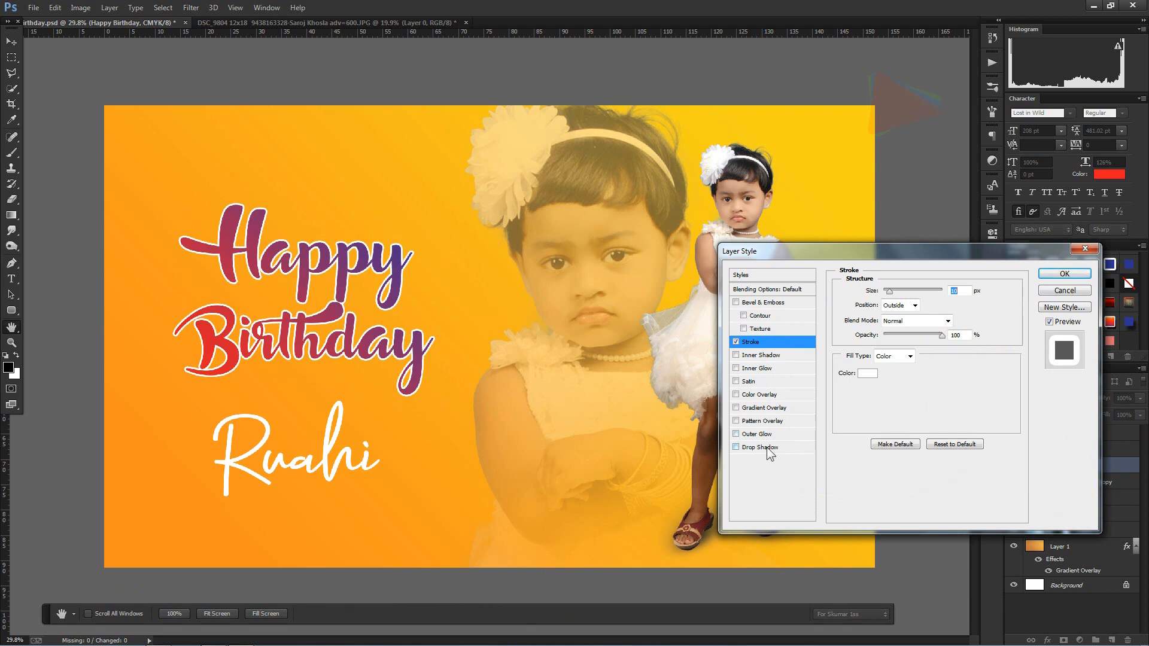
# Step: Add a faint, hard-edged drop shadow to the "Happy Birthday" text with distance 57 px and size 0 px
pyautogui.click(769, 449)
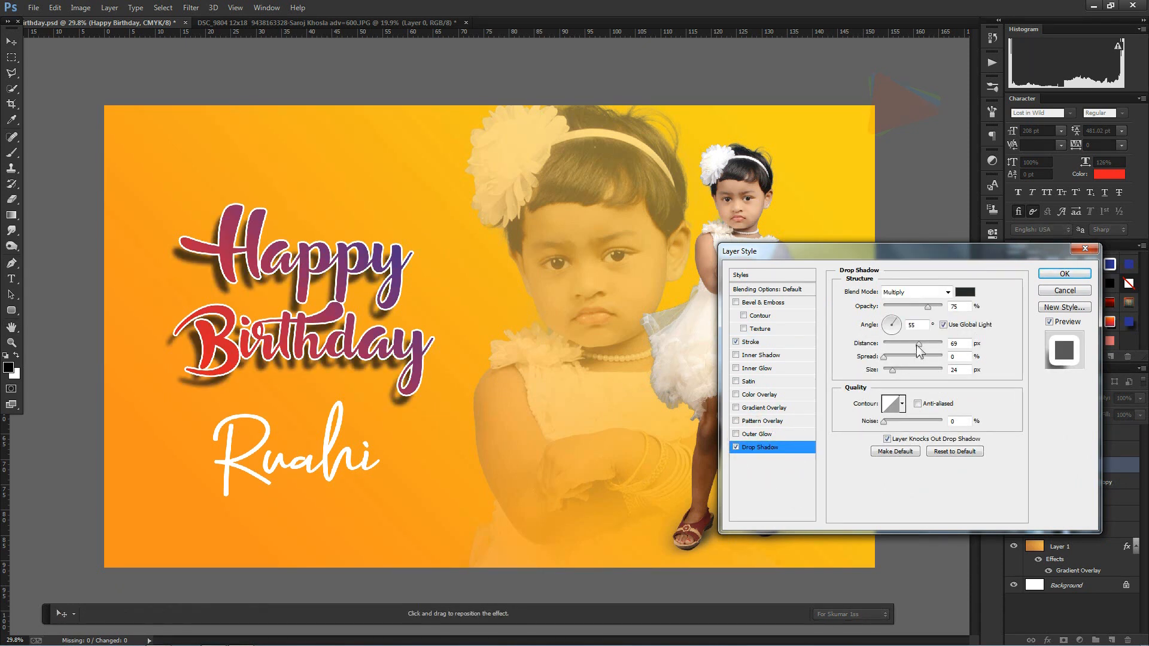
pyautogui.moveTo(890, 372); pyautogui.dragTo(889, 310)
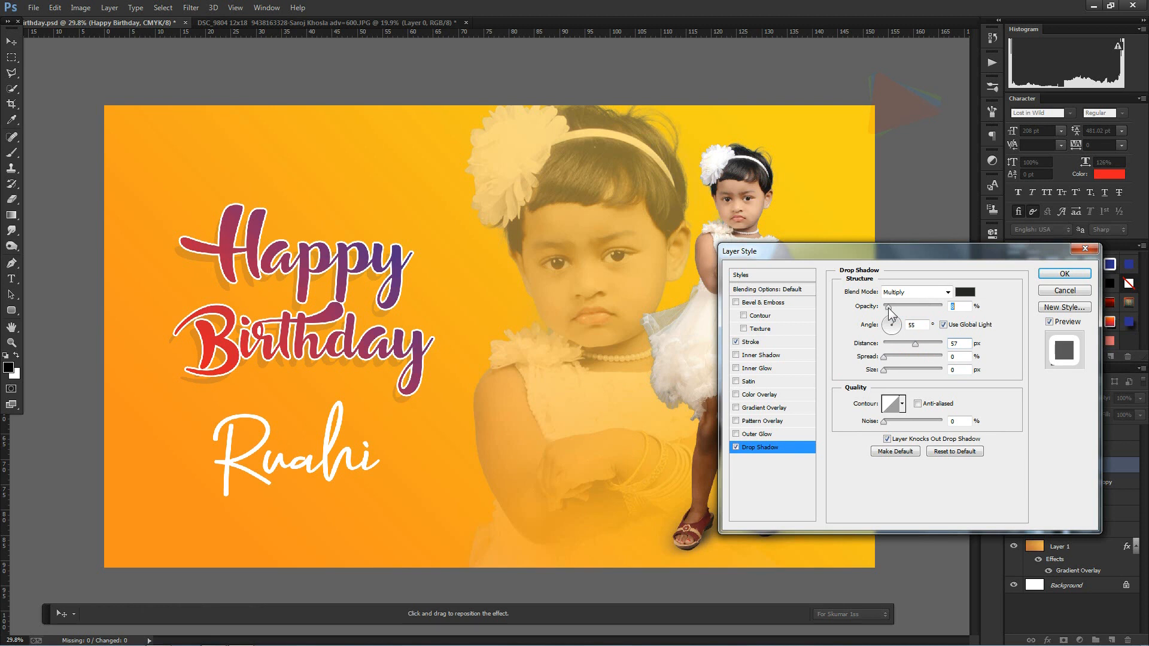
pyautogui.click(1064, 274)
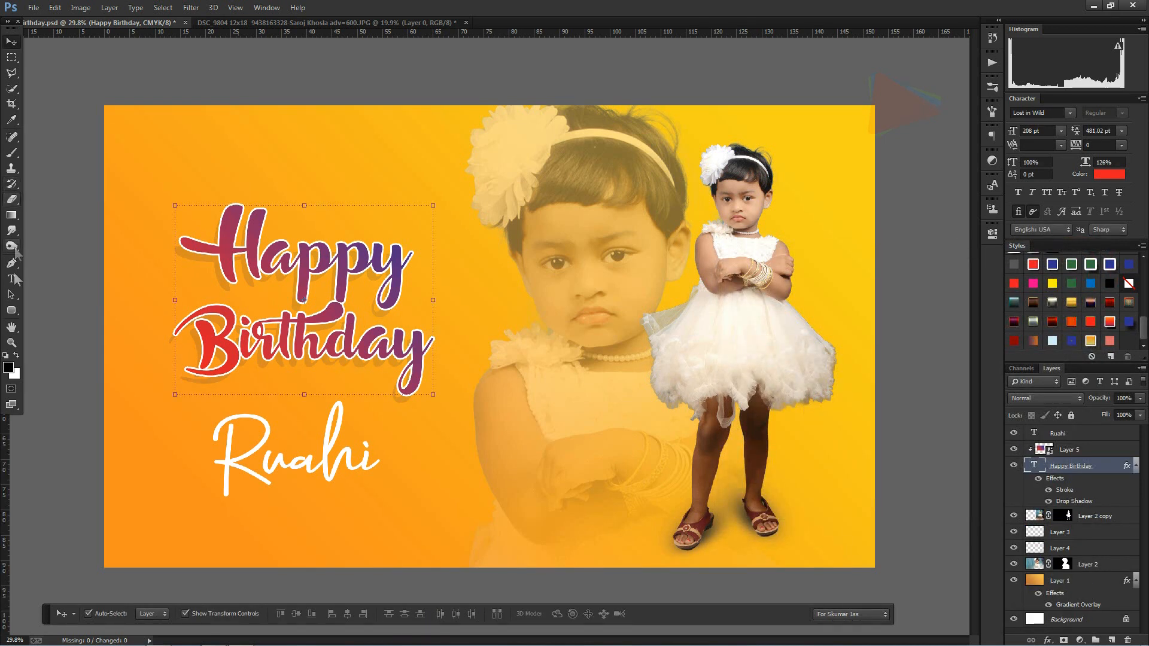
# Step: Draw a rounded rectangle of about 1660 x 1170 px behind the "Happy Birthday" text, just above the cut-out girl's layer
pyautogui.press('Delete')
pyautogui.click(11, 311)
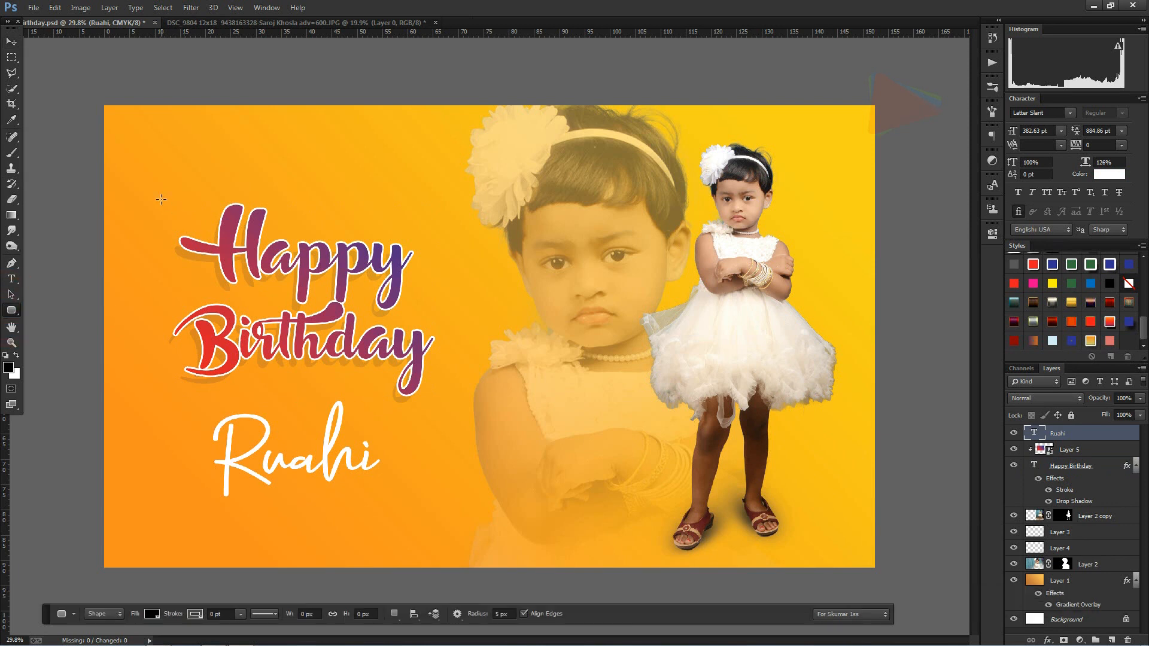
pyautogui.click(1120, 515)
pyautogui.moveTo(162, 197); pyautogui.dragTo(453, 403)
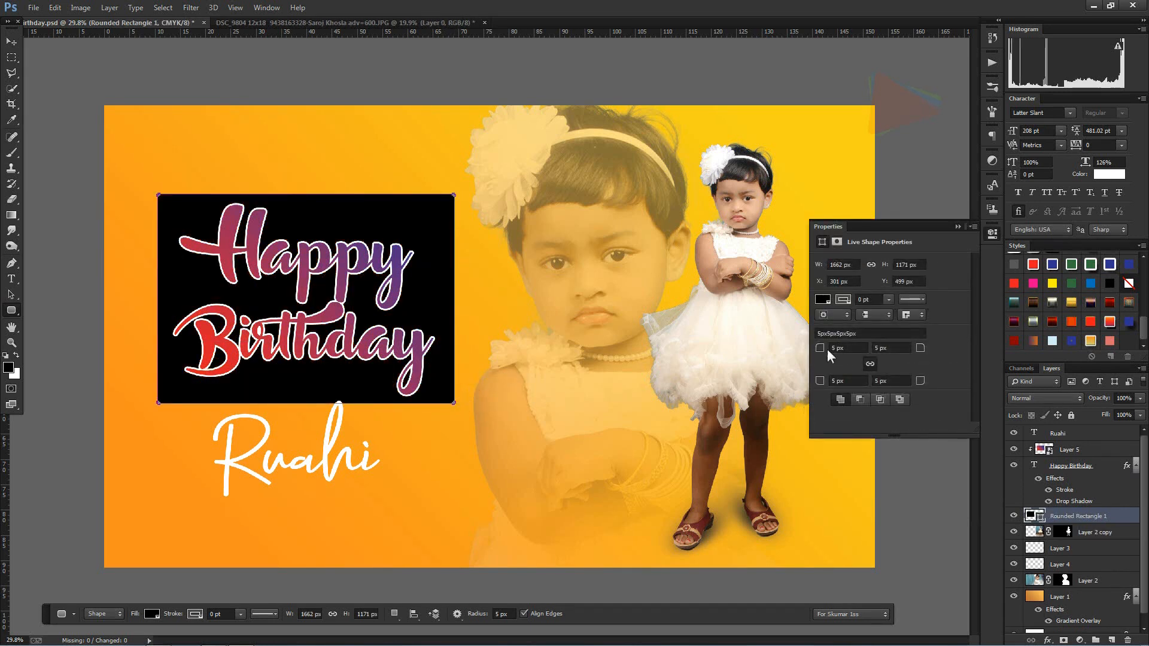
# Step: Set the rounded rectangle's corner radii to 182 px and fill it with white
pyautogui.moveTo(827, 350); pyautogui.dragTo(932, 350)
pyautogui.click(822, 299)
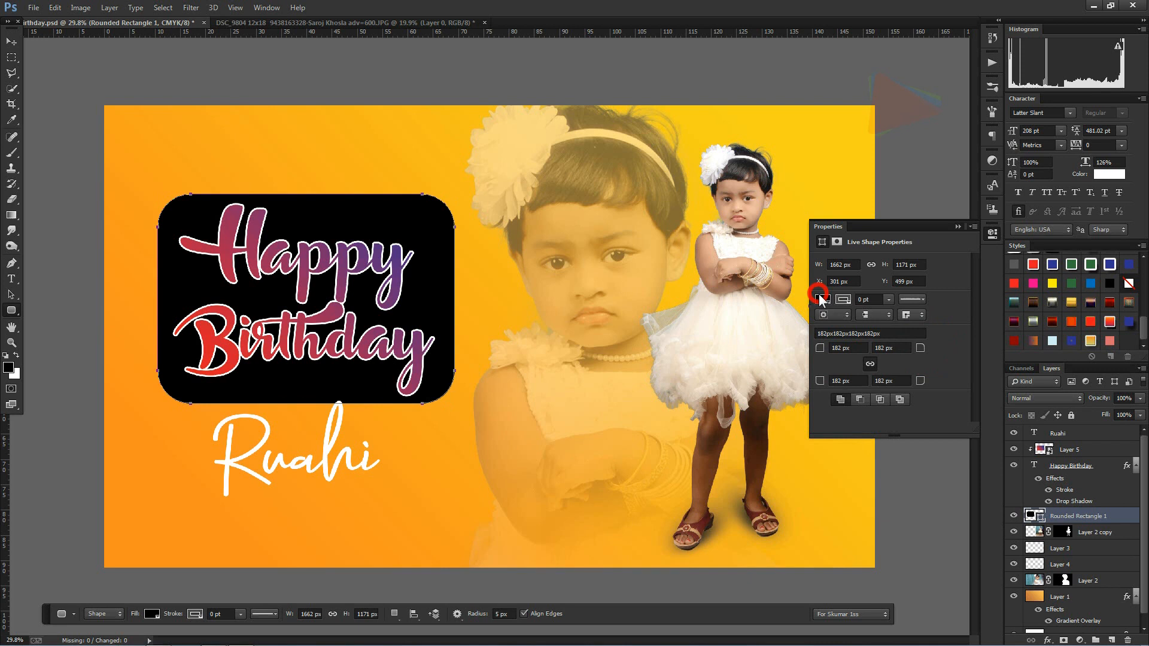
pyautogui.click(823, 356)
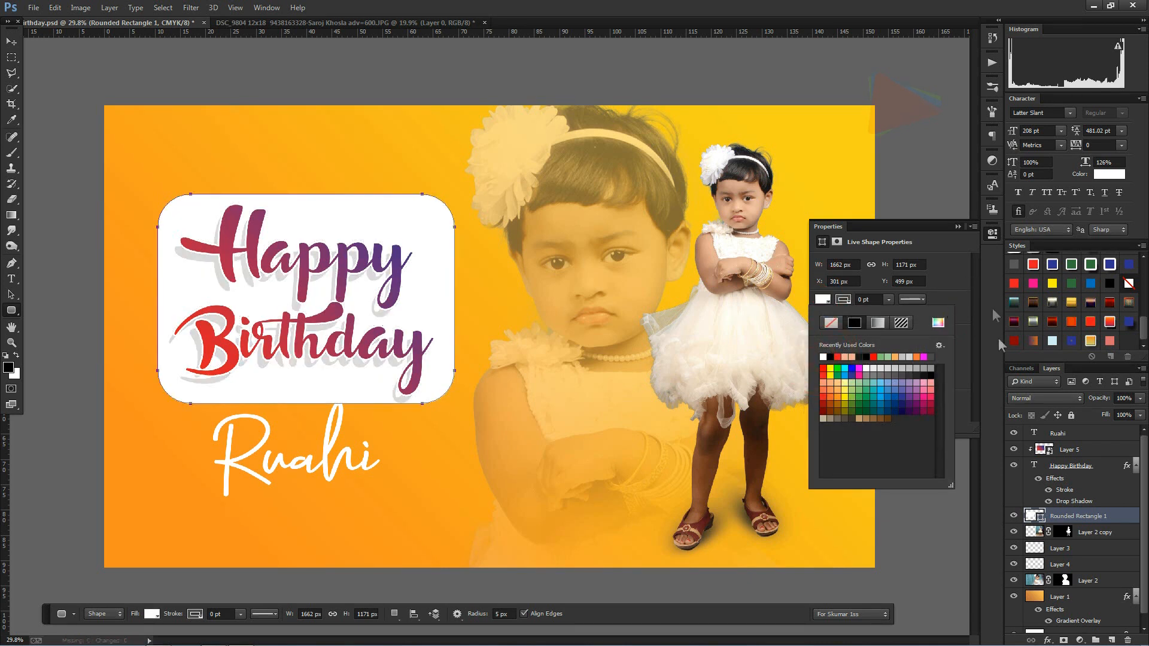
# Step: Rasterize the white rounded rectangle layer behind the "Happy Birthday" text
pyautogui.doubleClick(1129, 515)
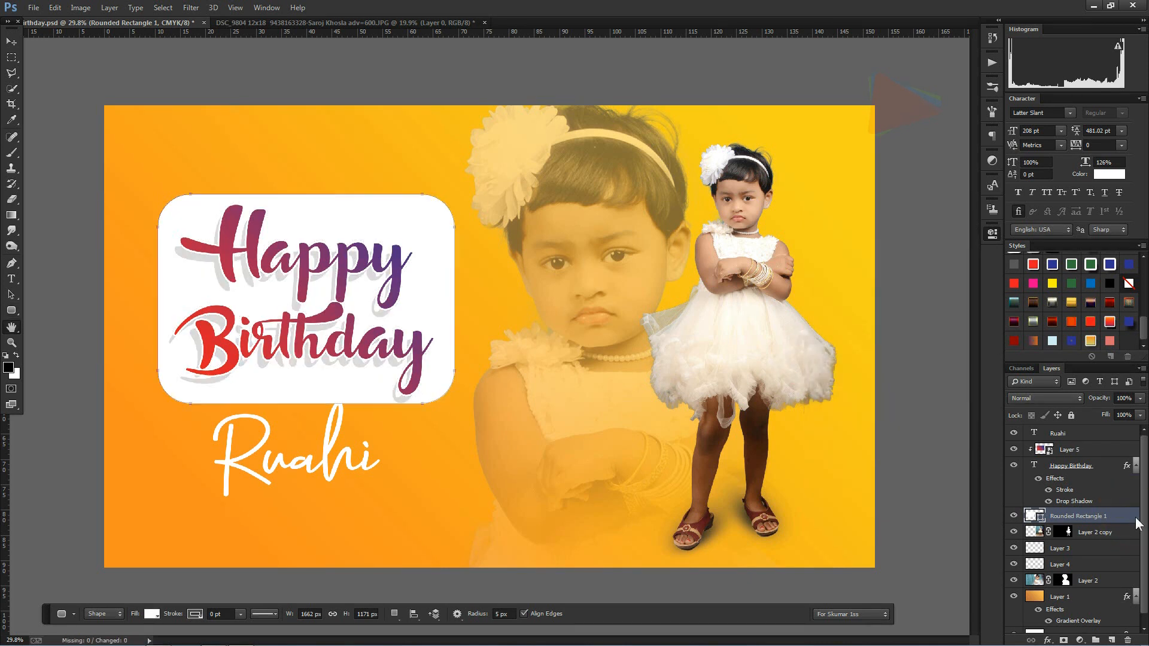
pyautogui.click(1068, 276)
pyautogui.rightClick(1125, 519)
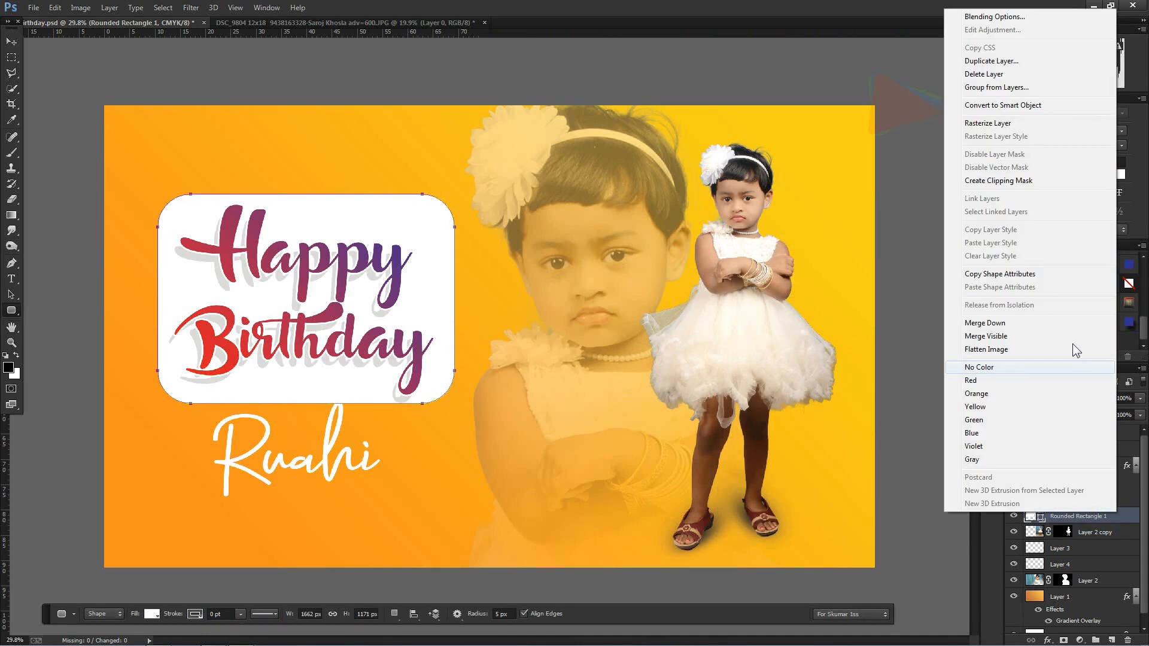
pyautogui.click(996, 138)
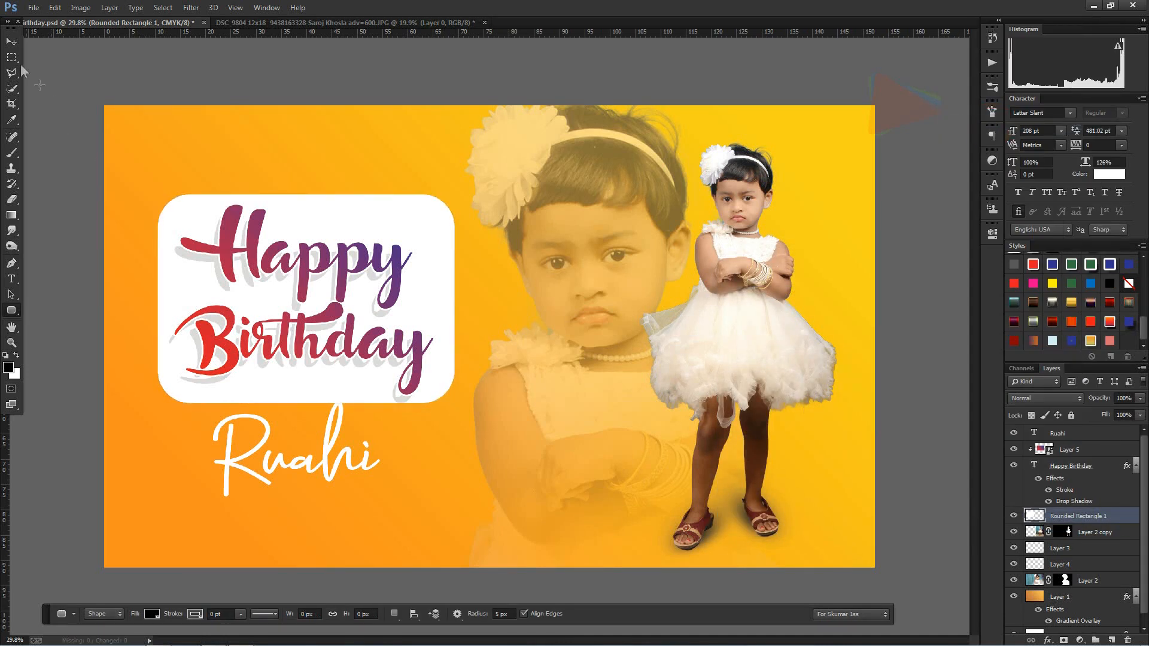
# Step: Warp the white rounded rectangle so that its upper, right and lower edges curve inward
pyautogui.click(12, 42)
pyautogui.click(455, 192)
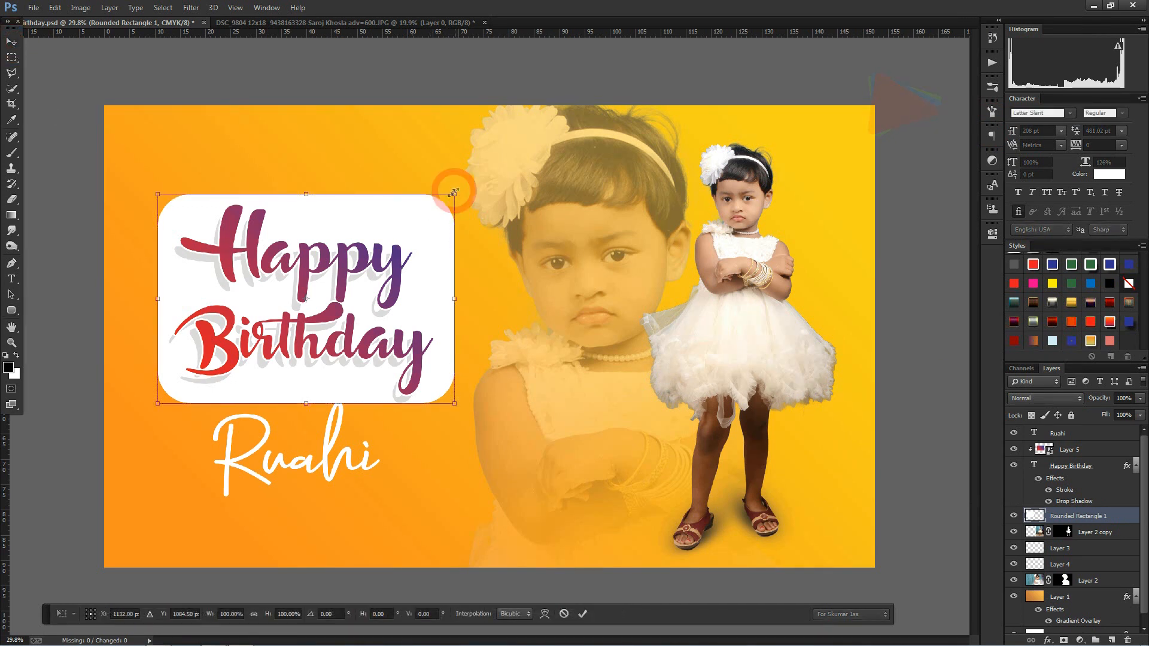
pyautogui.rightClick(421, 215)
pyautogui.click(472, 307)
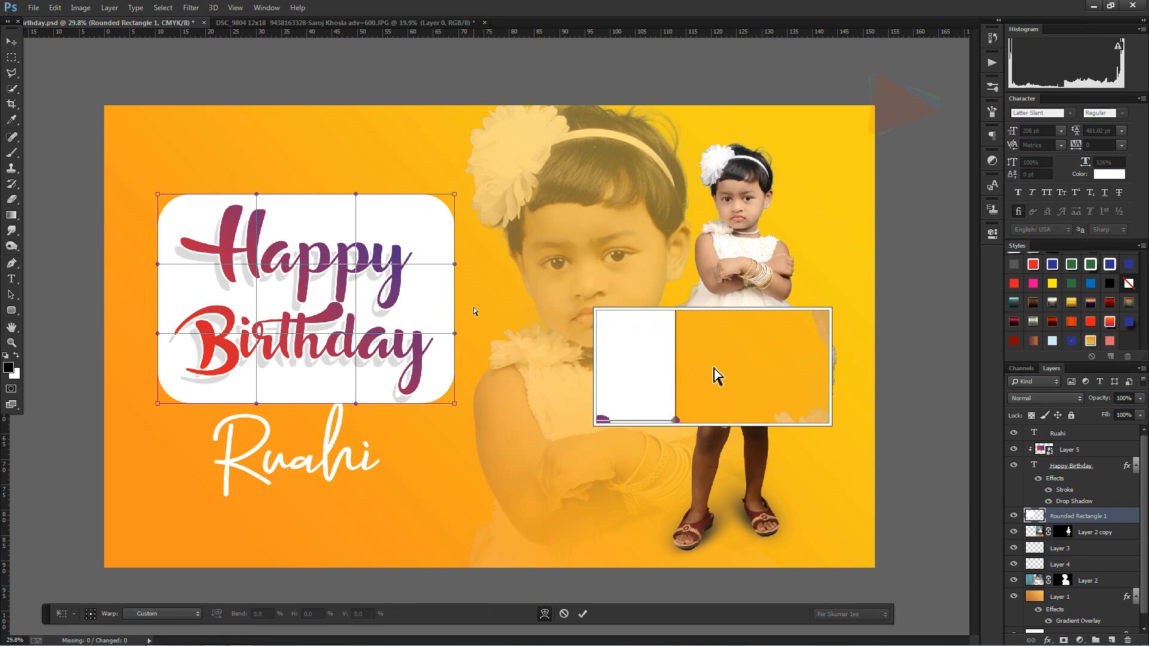
pyautogui.press('F2')
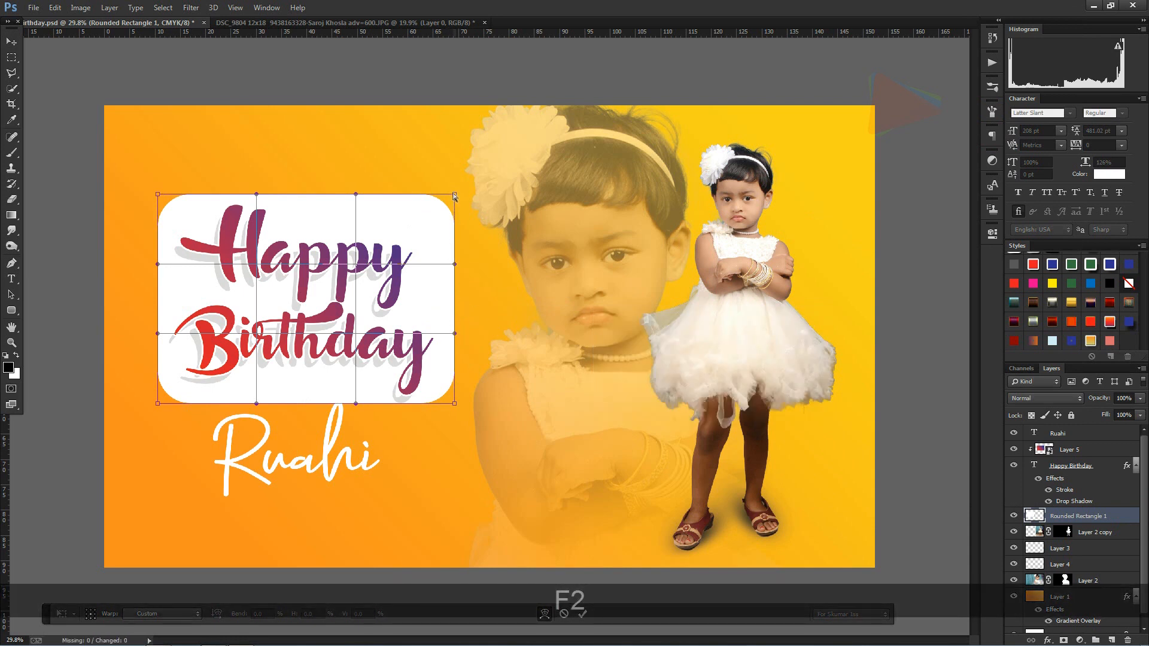
pyautogui.moveTo(356, 195); pyautogui.dragTo(357, 218)
pyautogui.moveTo(453, 194); pyautogui.dragTo(456, 188)
pyautogui.moveTo(455, 334); pyautogui.dragTo(443, 331)
pyautogui.moveTo(454, 265); pyautogui.dragTo(432, 266)
pyautogui.moveTo(316, 404); pyautogui.dragTo(317, 393)
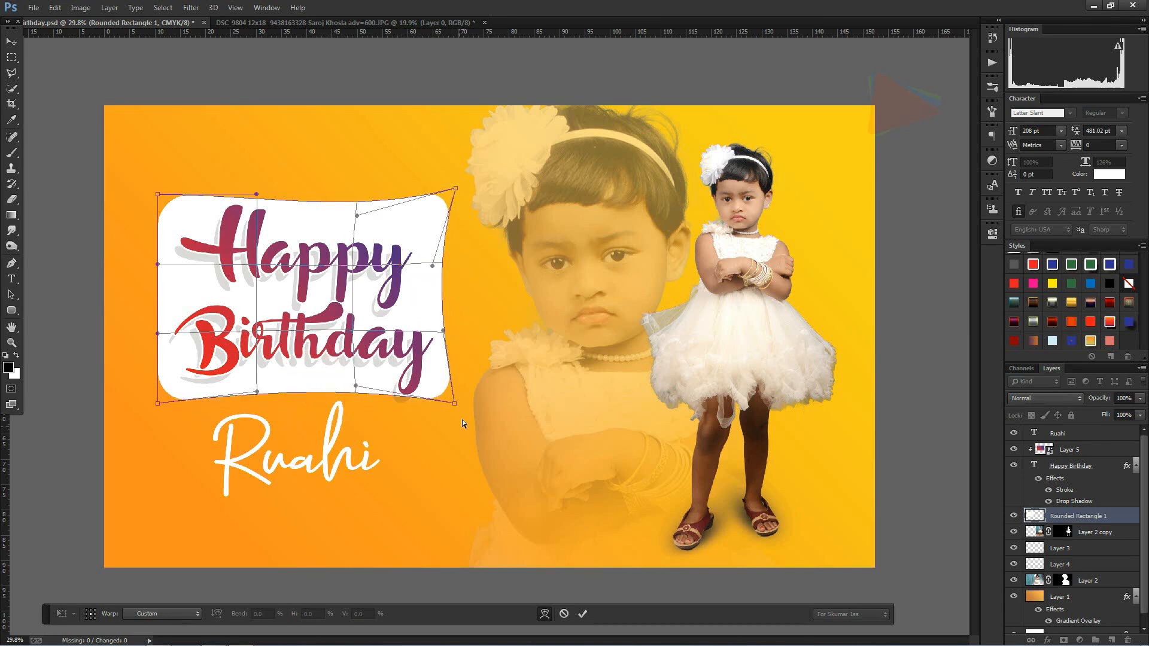
# Step: Adjust the warp's four corners, pulling the left ones slightly outward and the right ones inward, and apply the warp
pyautogui.moveTo(453, 408); pyautogui.dragTo(457, 422)
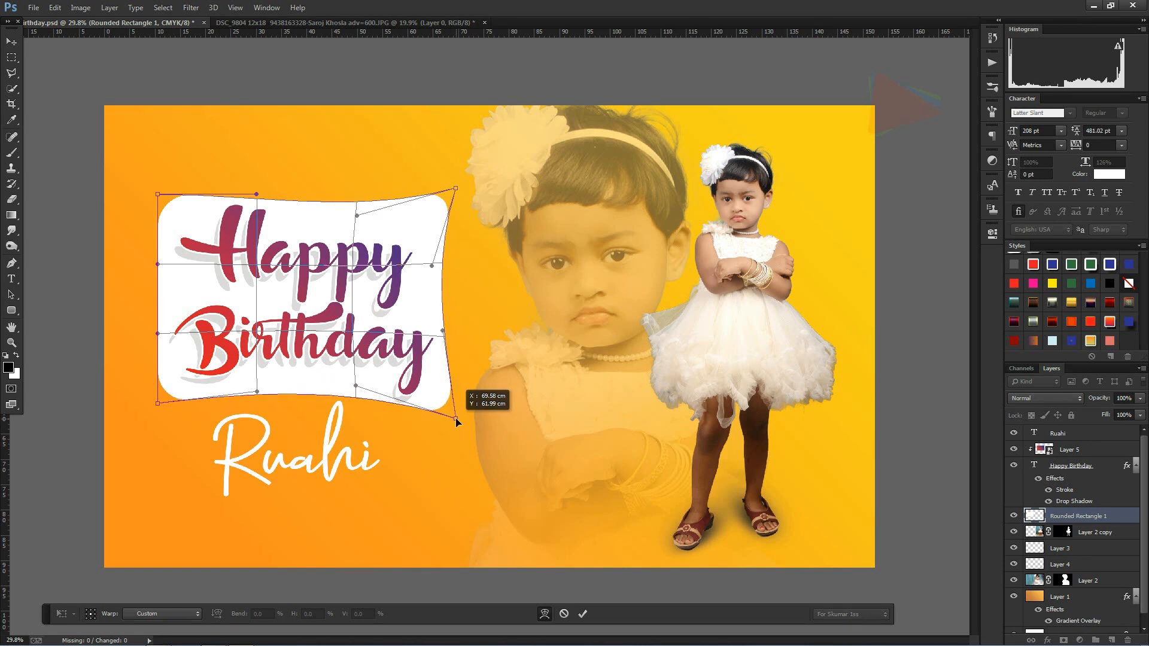
pyautogui.moveTo(157, 194); pyautogui.dragTo(146, 200)
pyautogui.moveTo(159, 405); pyautogui.dragTo(152, 407)
pyautogui.moveTo(455, 418); pyautogui.dragTo(443, 417)
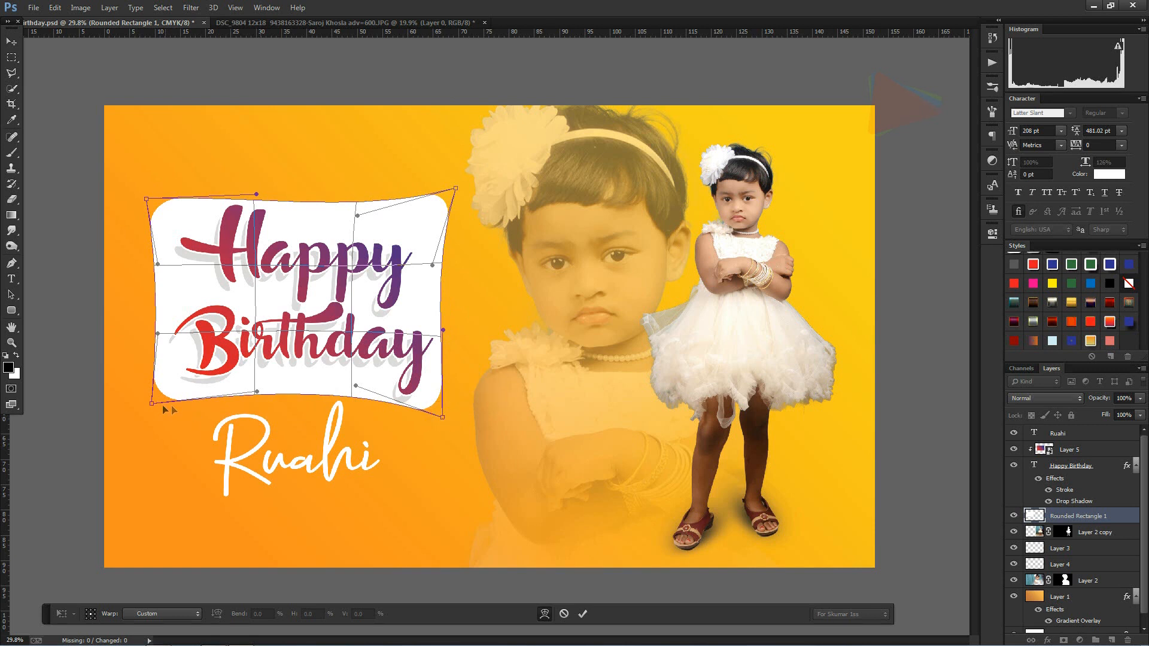
pyautogui.moveTo(151, 408); pyautogui.dragTo(150, 411)
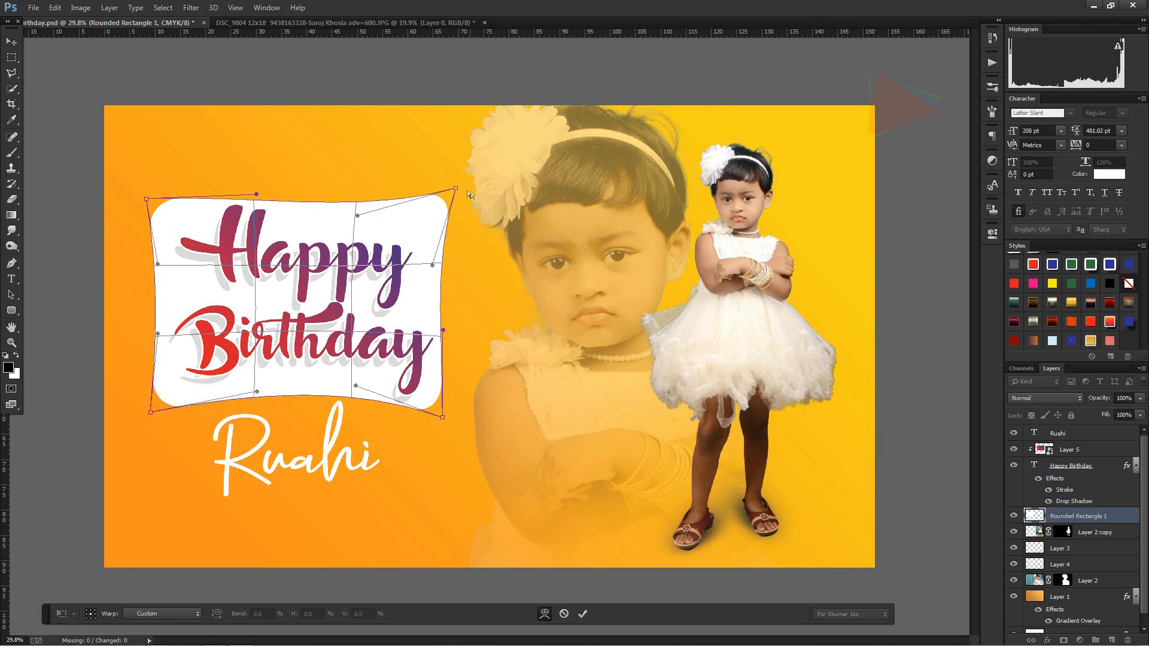
pyautogui.moveTo(453, 190); pyautogui.dragTo(429, 199)
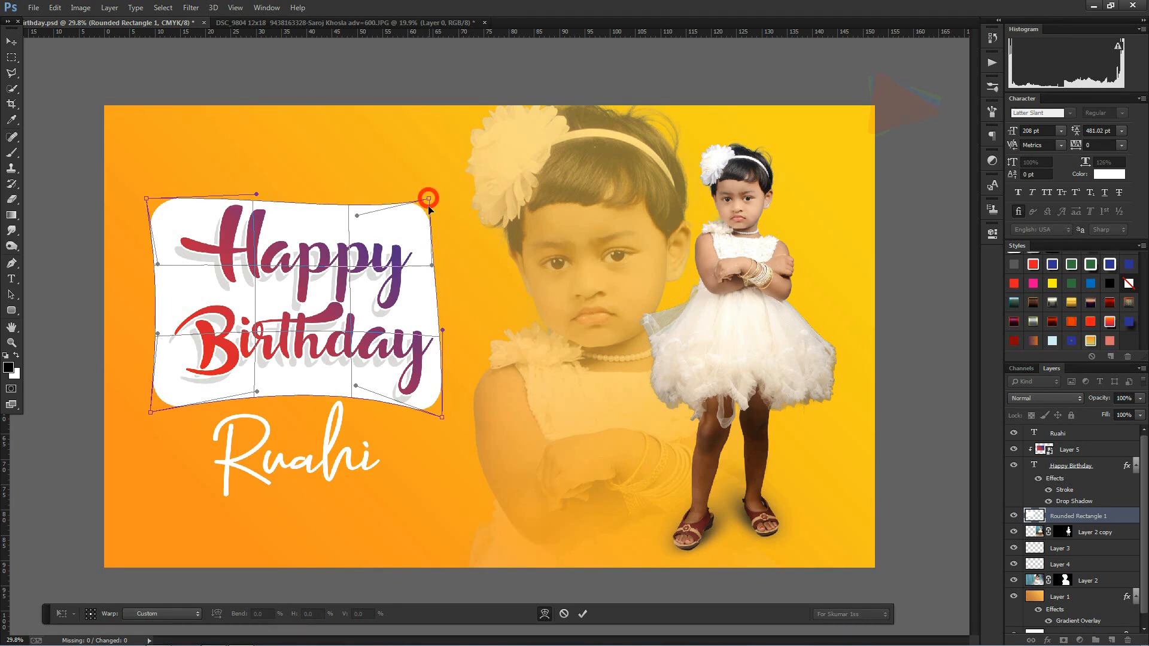
pyautogui.press('Return')
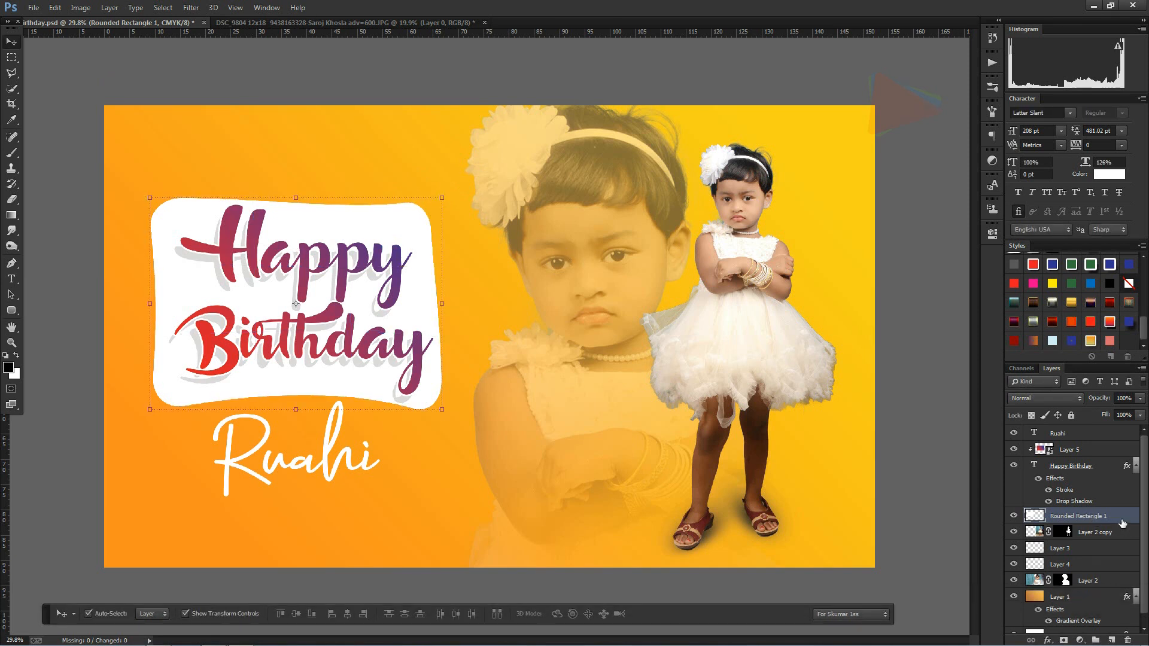
# Step: Add an outside gradient stroke to the warped white panel using the Blue, Yellow, Blue preset
pyautogui.click(1045, 641)
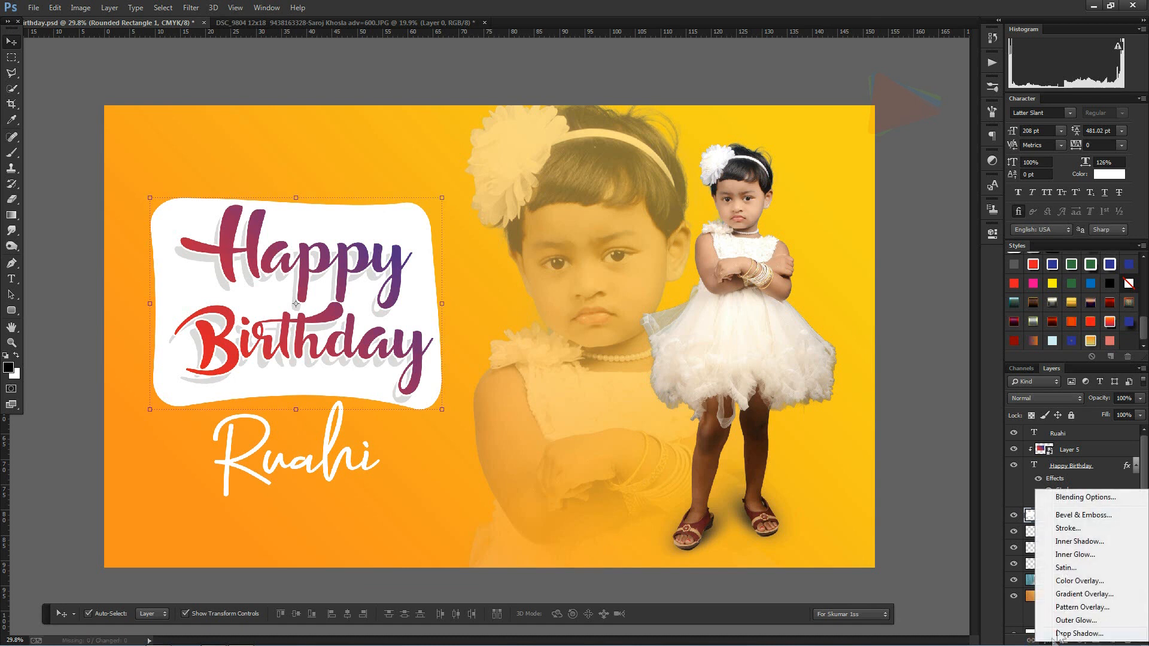
pyautogui.click(1069, 530)
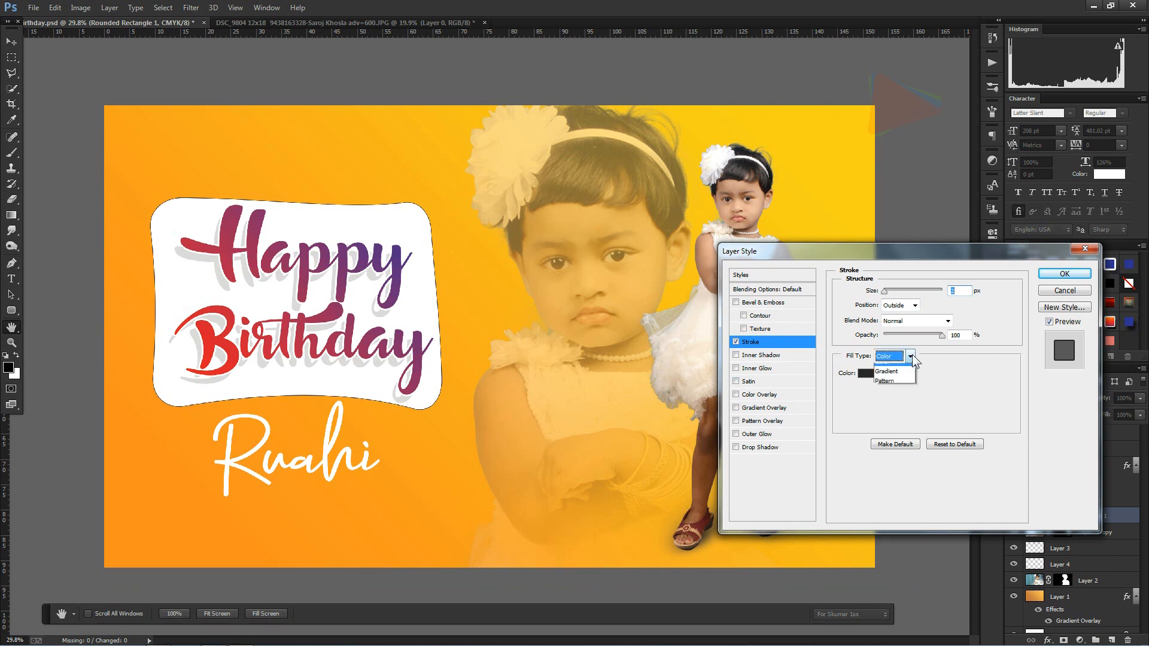
pyautogui.click(907, 379)
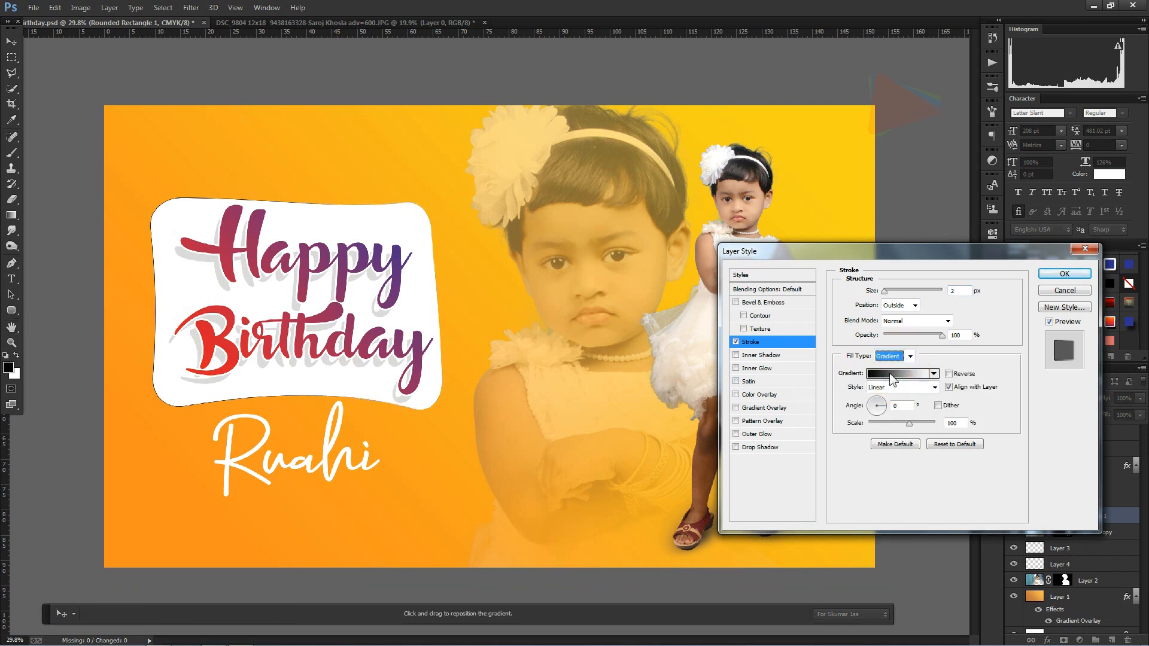
pyautogui.click(889, 372)
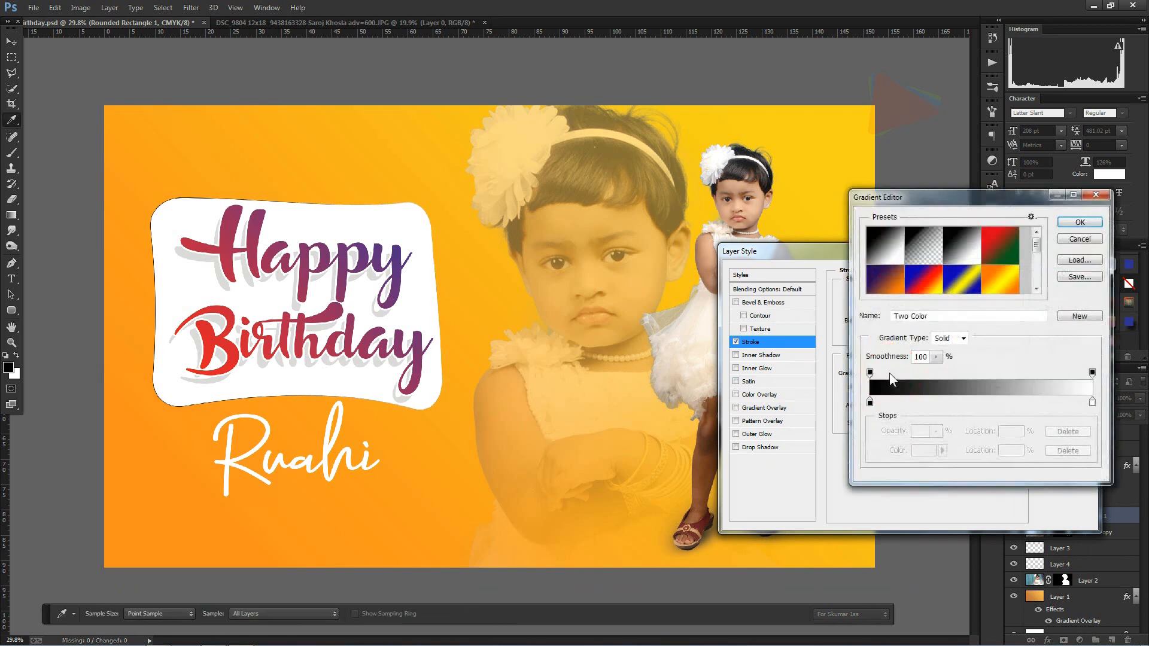
pyautogui.click(959, 283)
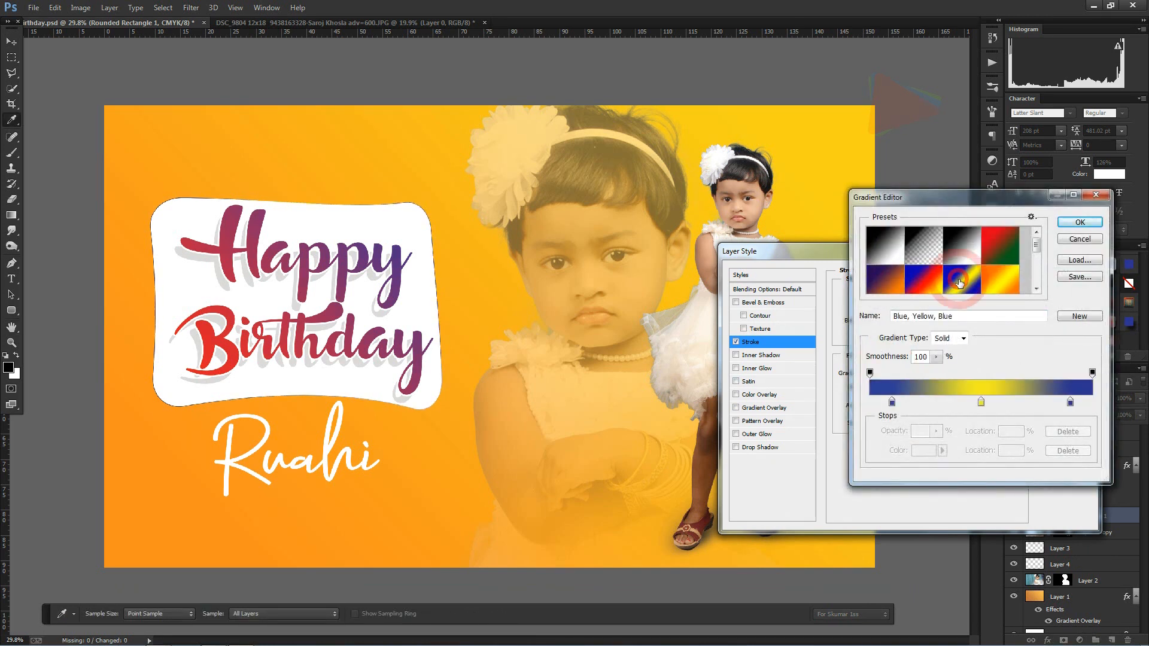
pyautogui.click(1079, 223)
# Step: Set the panel's gradient stroke size to 31 px and apply the layer style
pyautogui.moveTo(887, 292); pyautogui.dragTo(894, 294)
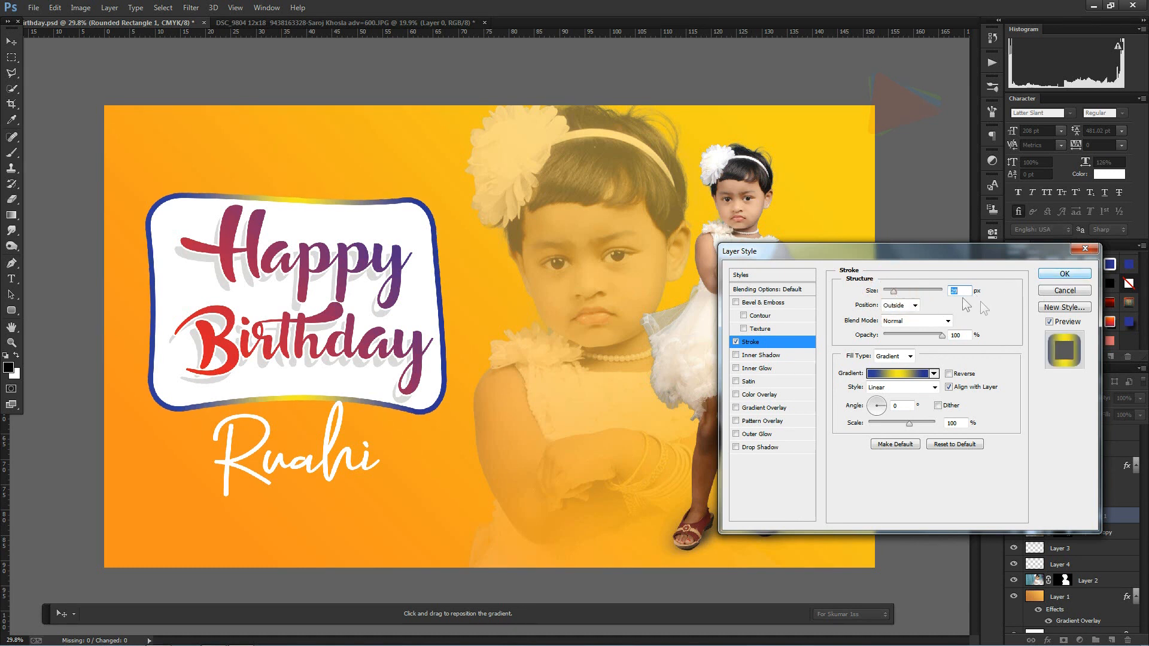
pyautogui.press('Up')
pyautogui.press('Up')
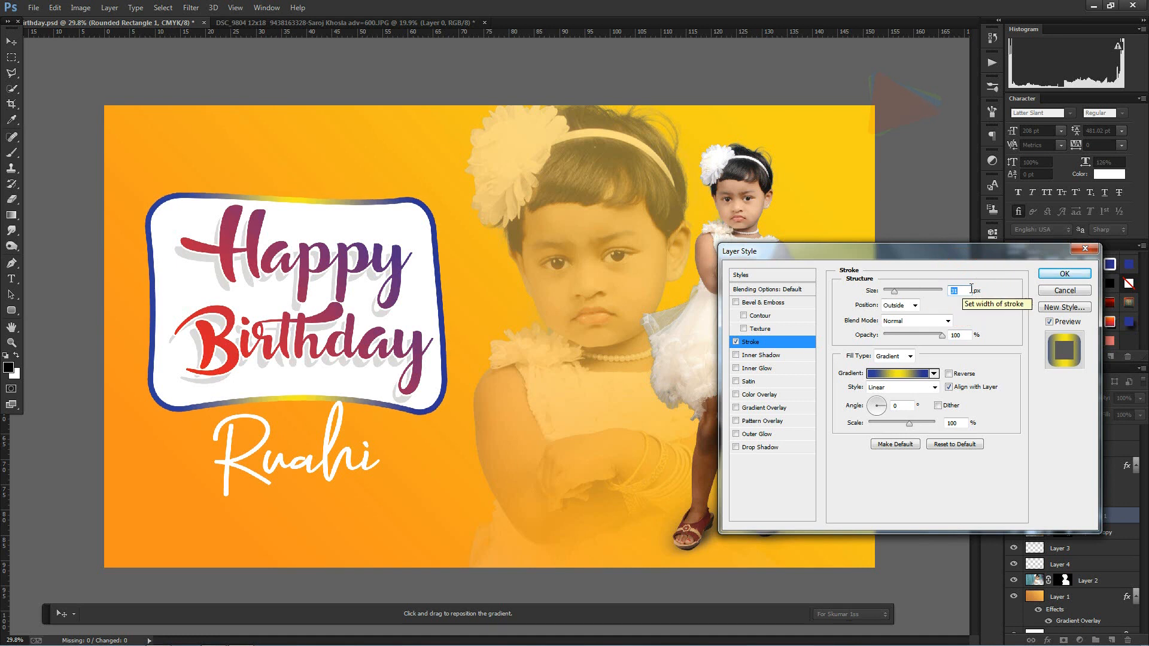
pyautogui.press('Return')
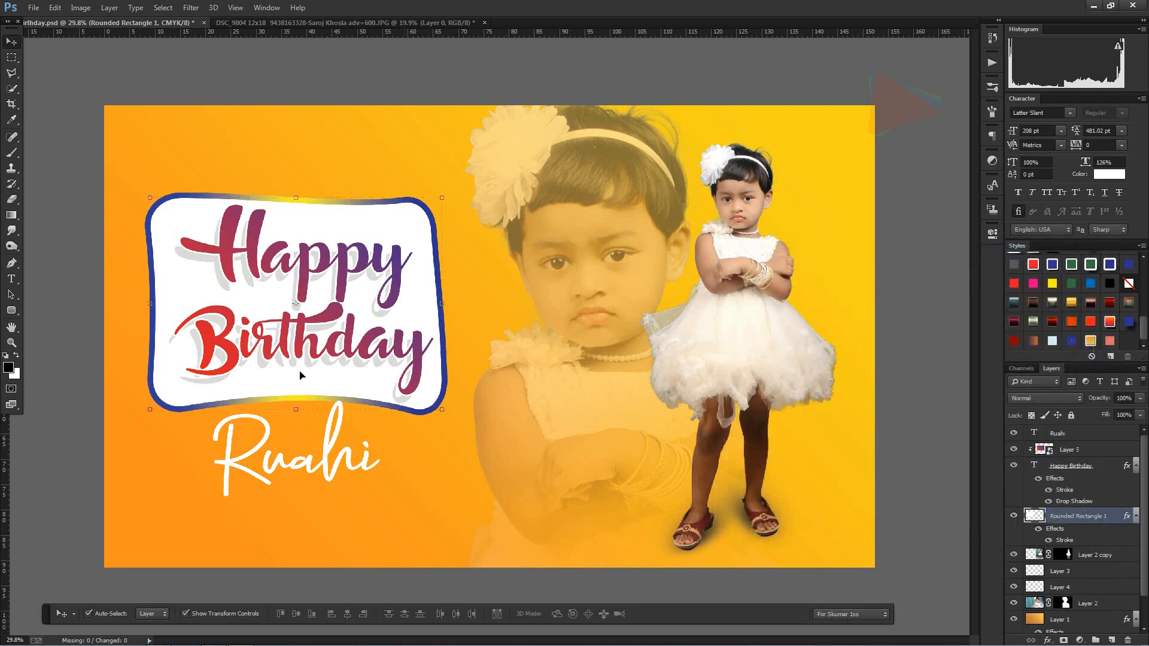
# Step: Move the name text down about 2.6 cm and place the 10-2-birthday-cake-png-clipart image from the Birthday folder into the banner
pyautogui.click(267, 454)
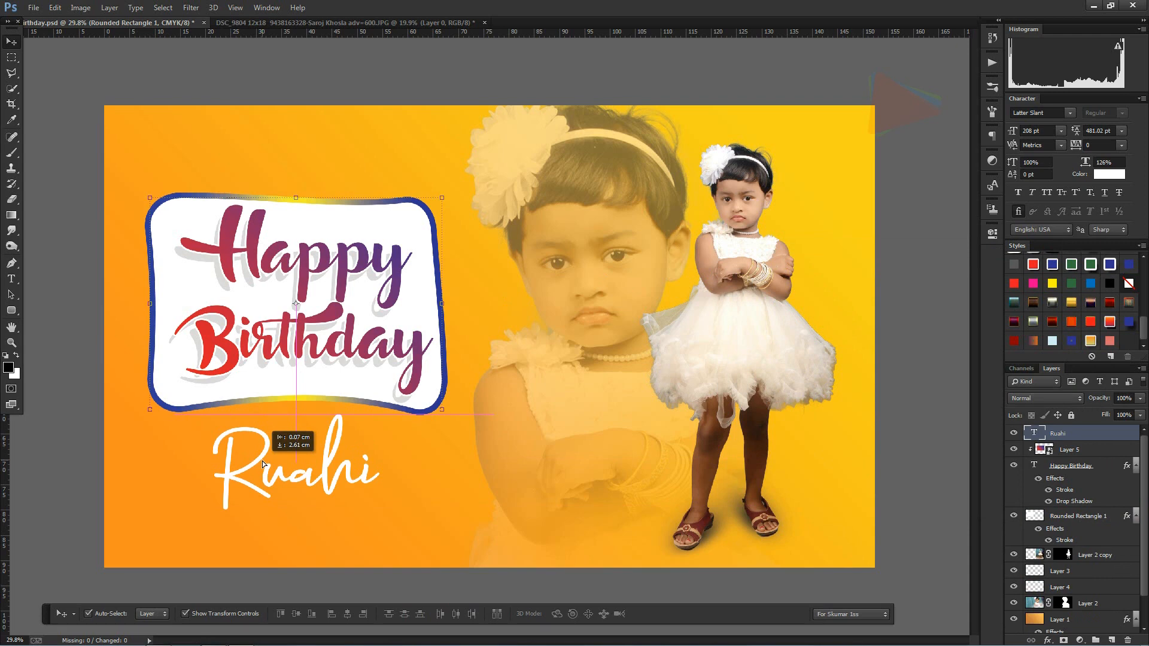
pyautogui.moveTo(204, 626)
pyautogui.click(158, 638)
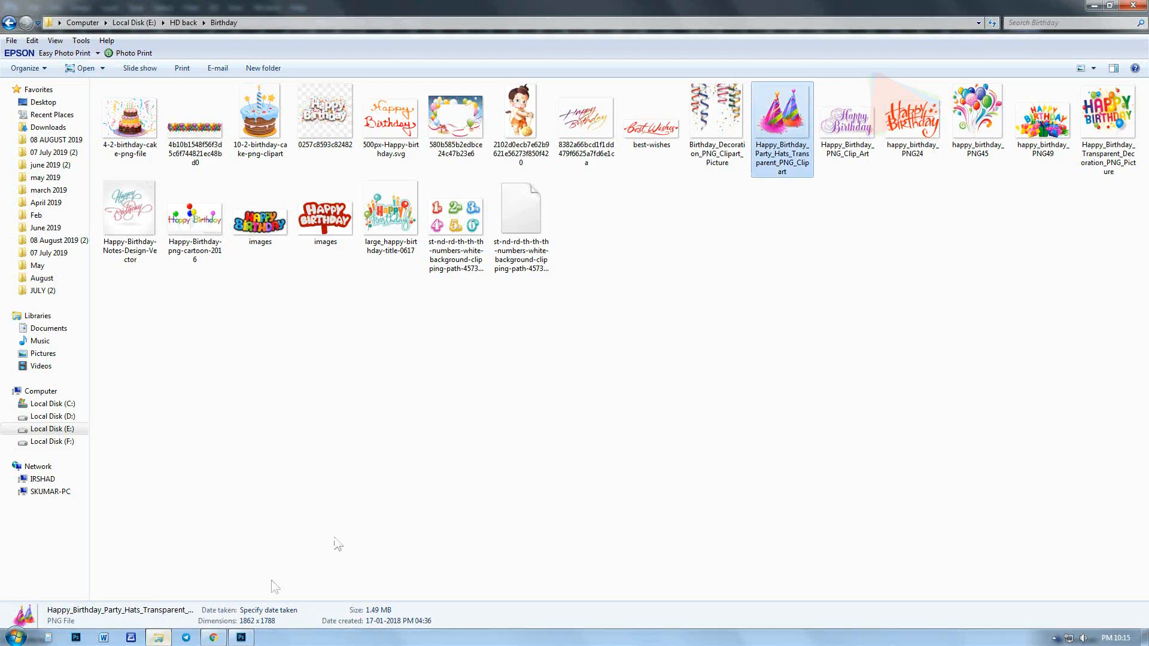
pyautogui.moveTo(260, 120); pyautogui.dragTo(399, 544)
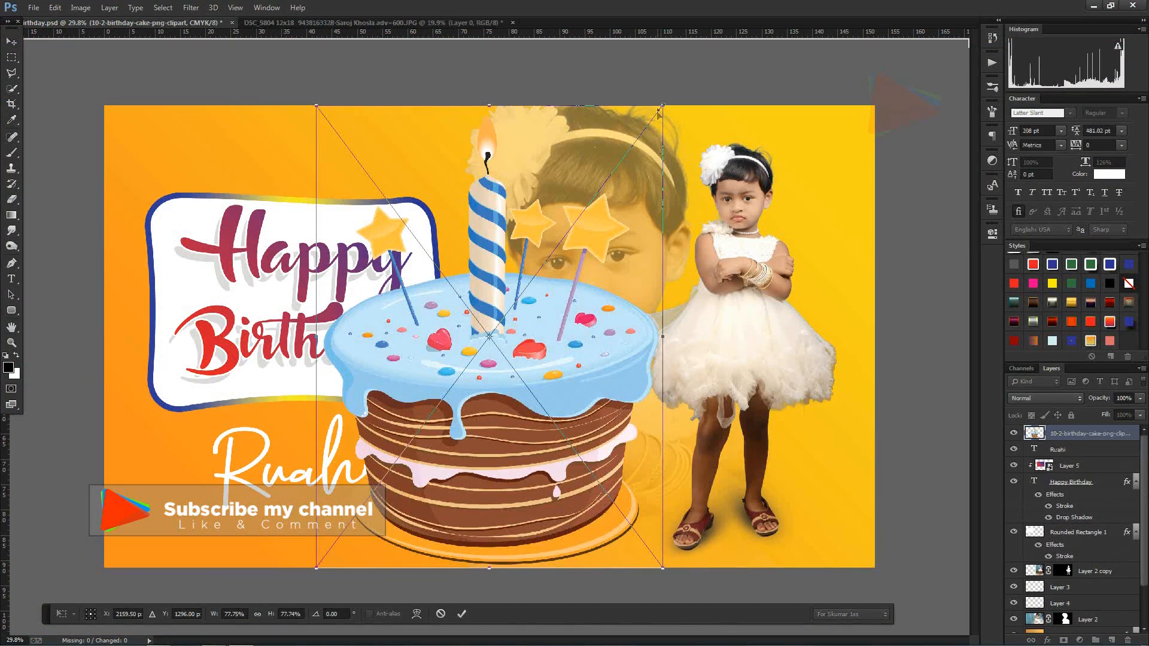
# Step: Scale the cake image down to about 20% and place it at the lower right end of the name text
pyautogui.moveTo(664, 103); pyautogui.dragTo(535, 275)
pyautogui.moveTo(503, 353); pyautogui.dragTo(428, 517)
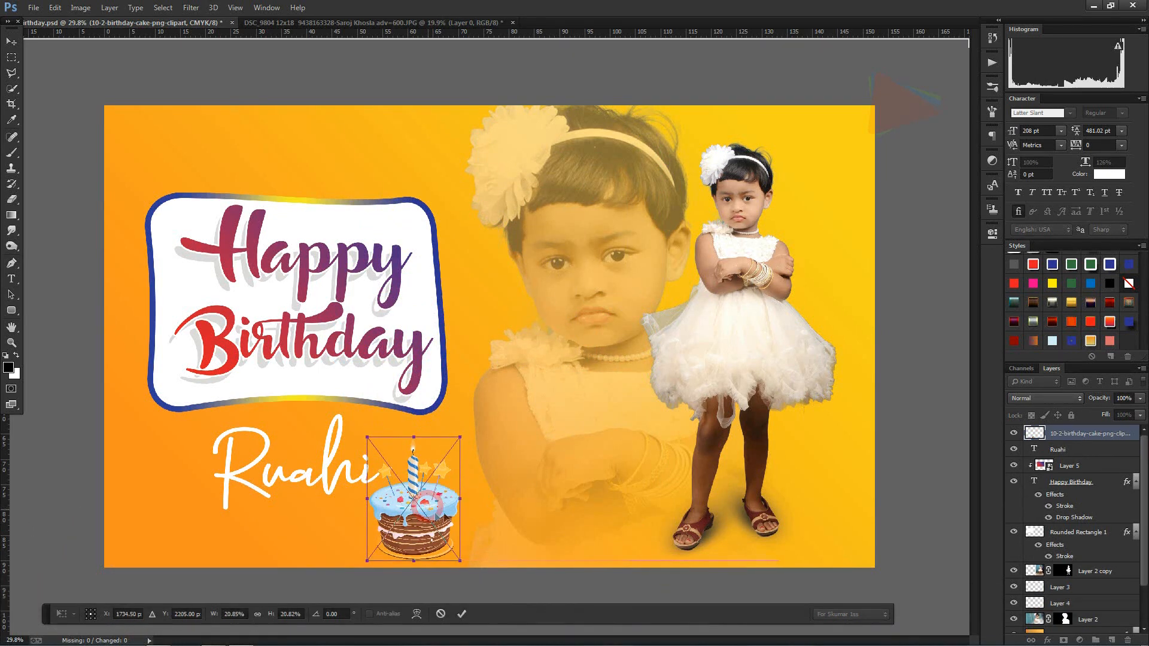
pyautogui.moveTo(456, 446); pyautogui.dragTo(451, 453)
pyautogui.press('Return')
# Step: Create a new layer between the cake and the name text and paint one black spot with a 332 px brush
pyautogui.click(1107, 450)
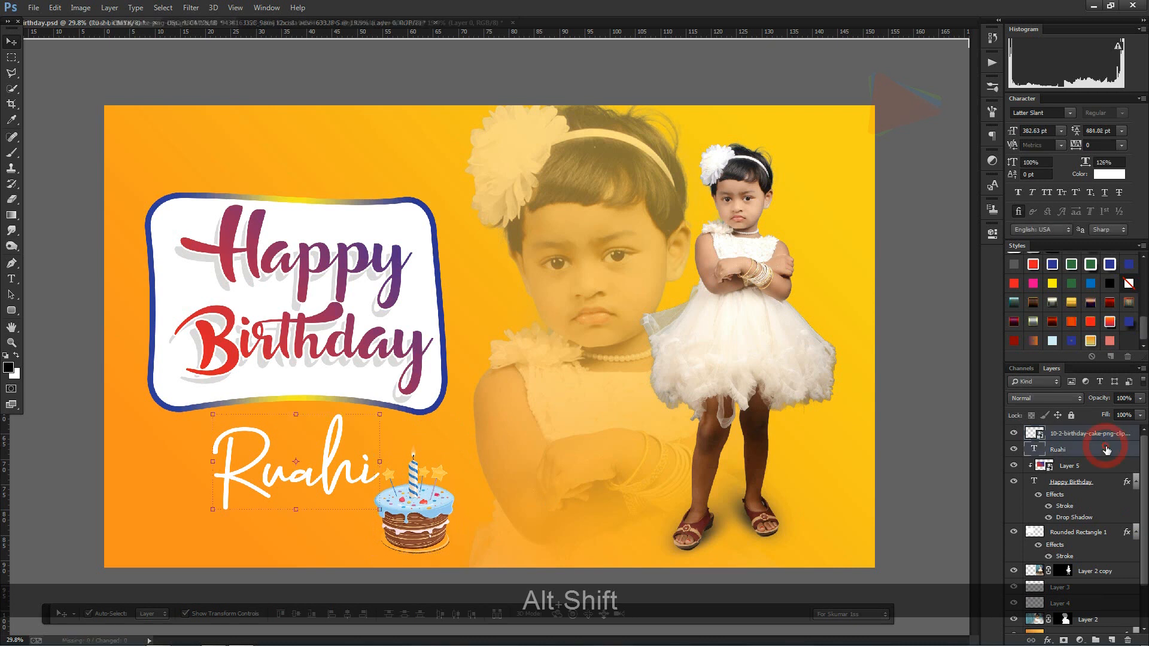
pyautogui.moveTo(1107, 450); pyautogui.dragTo(1110, 640)
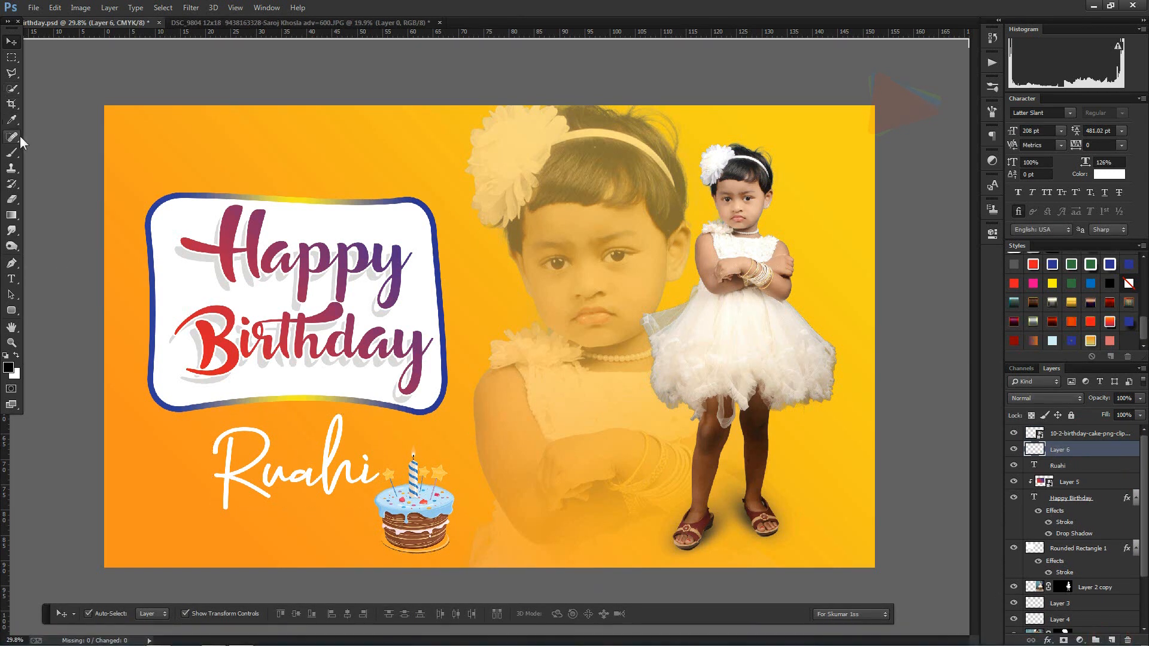
pyautogui.click(11, 153)
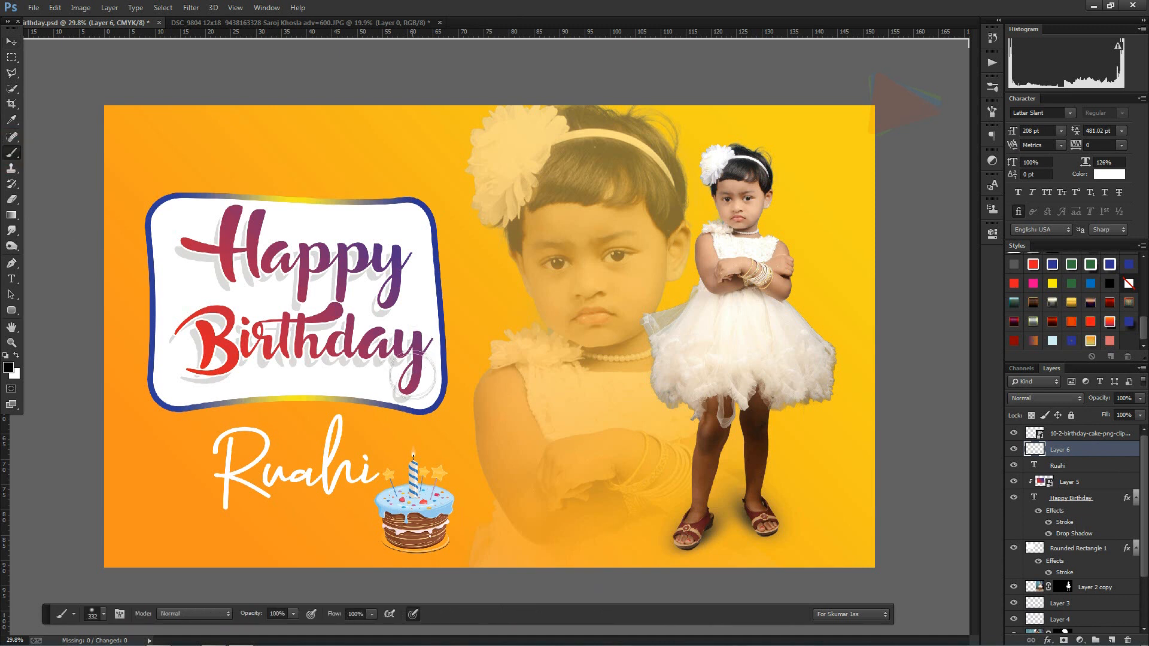
pyautogui.click(480, 404)
# Step: Flatten and skew the black spot into a ground shadow under the cake, stretched out to its left, and nudge it right
pyautogui.click(11, 41)
pyautogui.moveTo(480, 353); pyautogui.dragTo(478, 379)
pyautogui.moveTo(528, 405)
pyautogui.mouseDown()
pyautogui.moveTo(553, 406)
pyautogui.moveTo(473, 531)
pyautogui.moveTo(426, 542)
pyautogui.mouseUp()
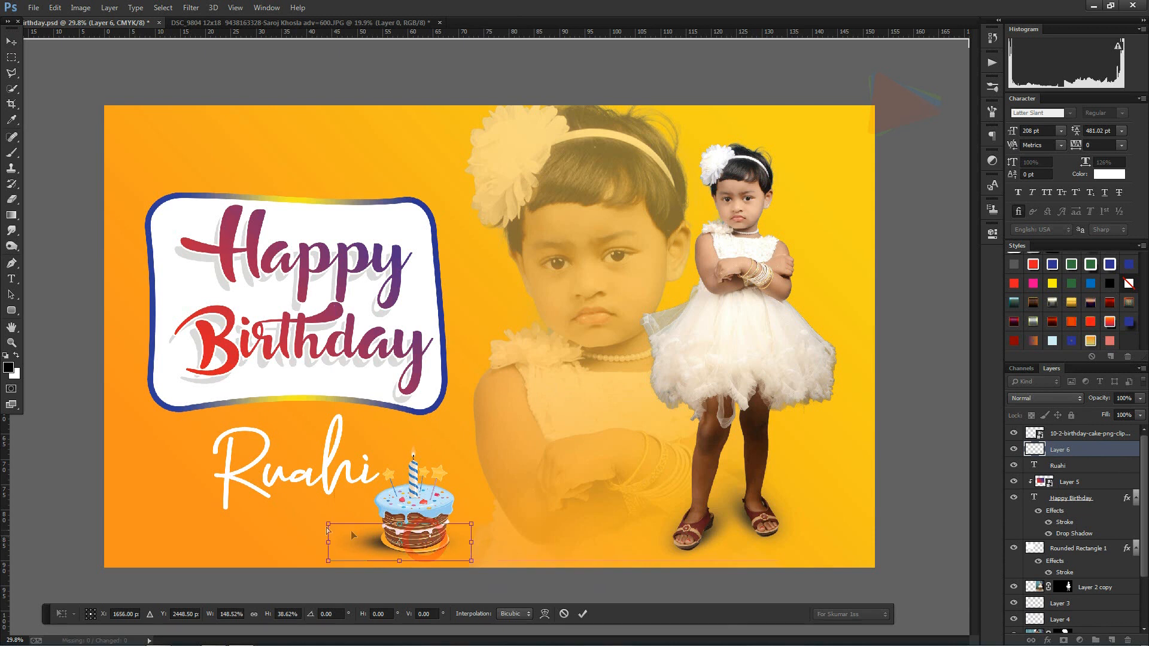
pyautogui.moveTo(330, 524); pyautogui.dragTo(268, 516)
pyautogui.moveTo(452, 546); pyautogui.dragTo(445, 548)
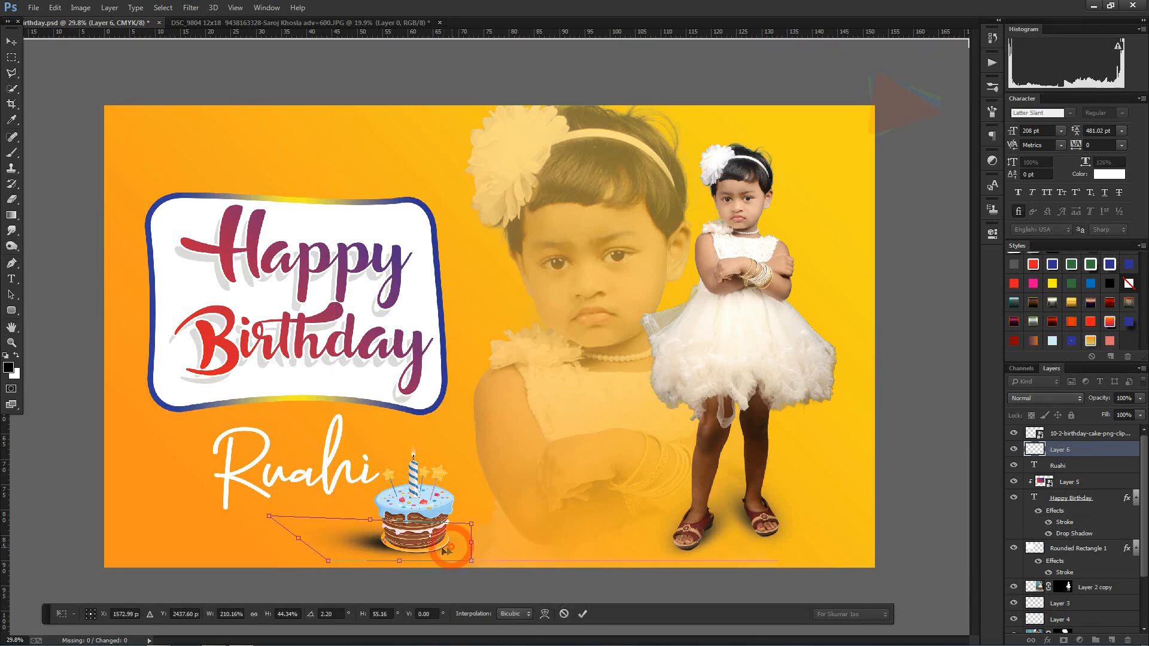
pyautogui.press('Return')
pyautogui.press('Right')
pyautogui.press('Right')
pyautogui.press('Right')
pyautogui.press('Right')
pyautogui.press('Right')
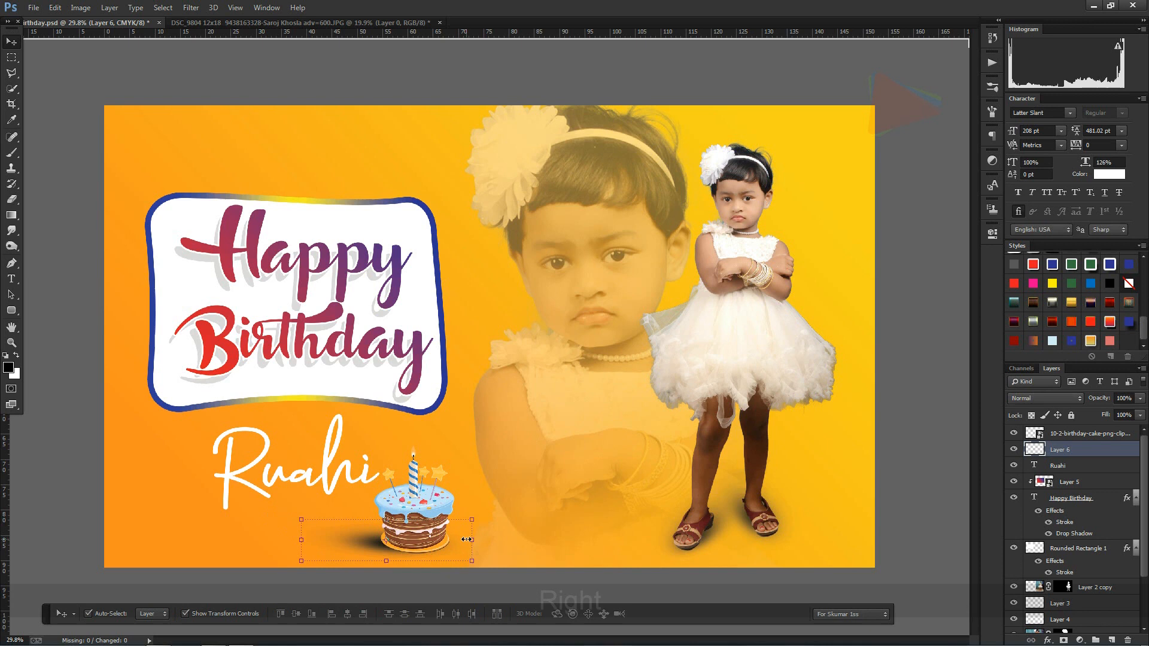
pyautogui.press('Right')
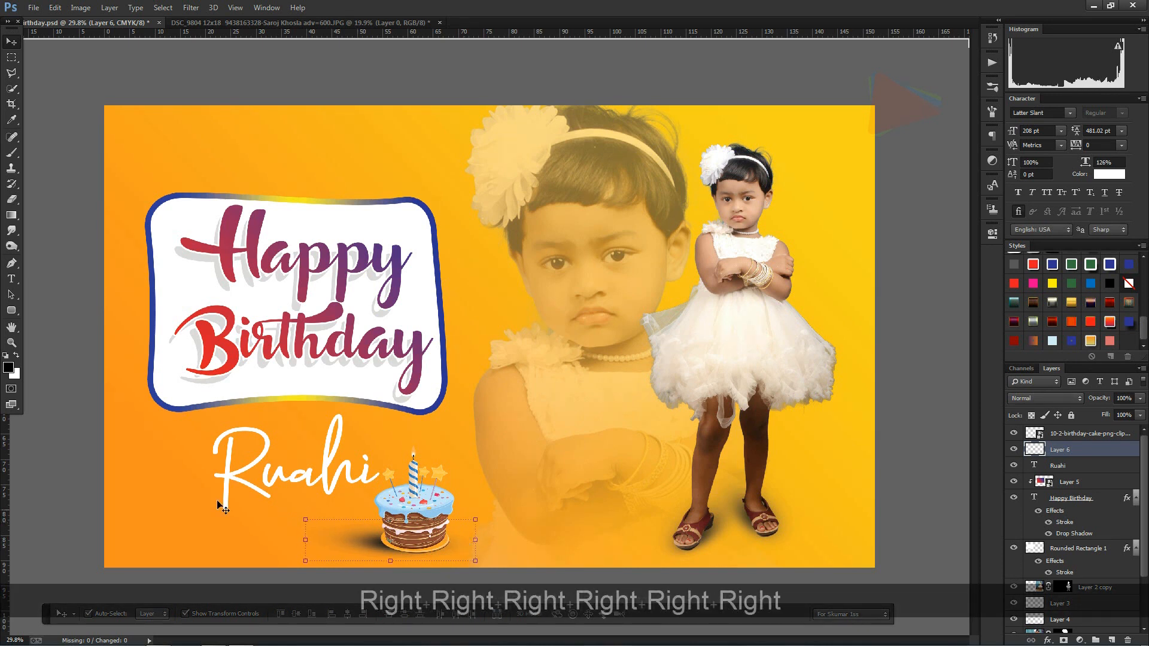
pyautogui.click(69, 394)
# Step: Rotate the name text about 4.5° counterclockwise
pyautogui.scroll(-1, 345, 529)
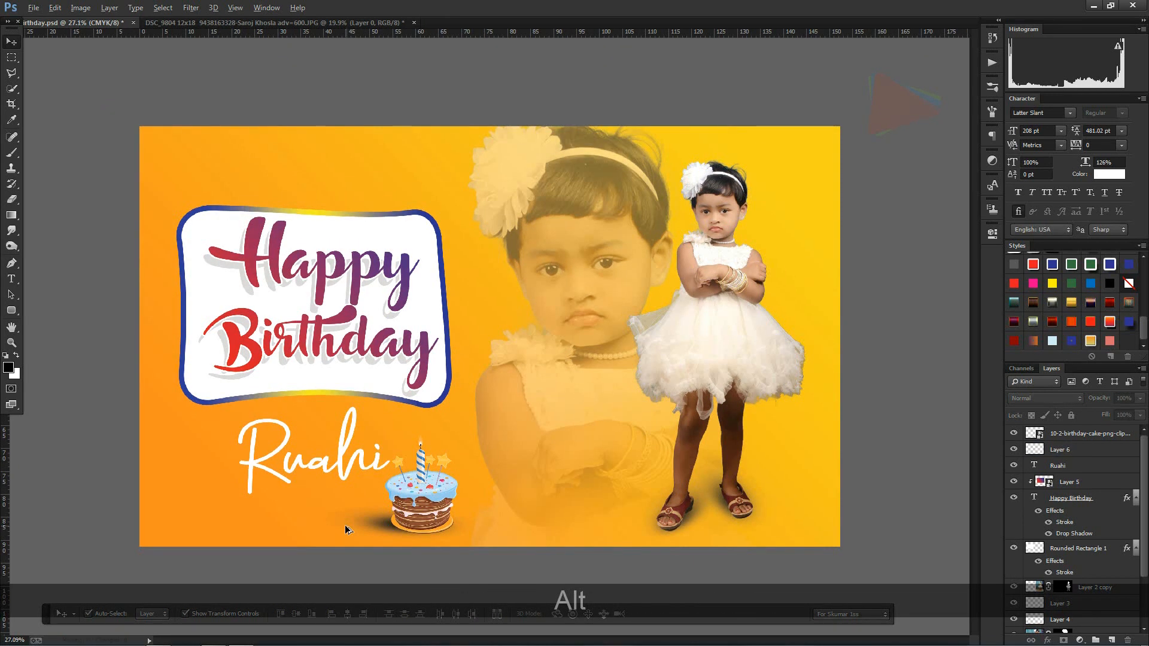
pyautogui.click(342, 456)
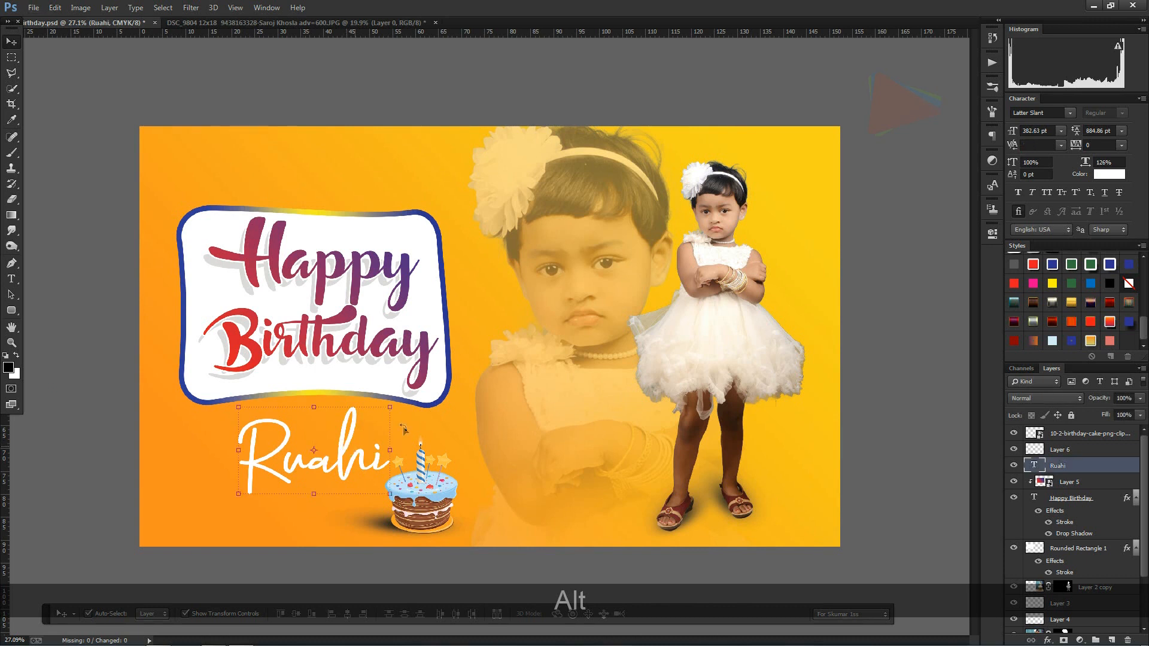
pyautogui.hotkey('ctrl', 't')
pyautogui.moveTo(427, 428); pyautogui.dragTo(426, 422)
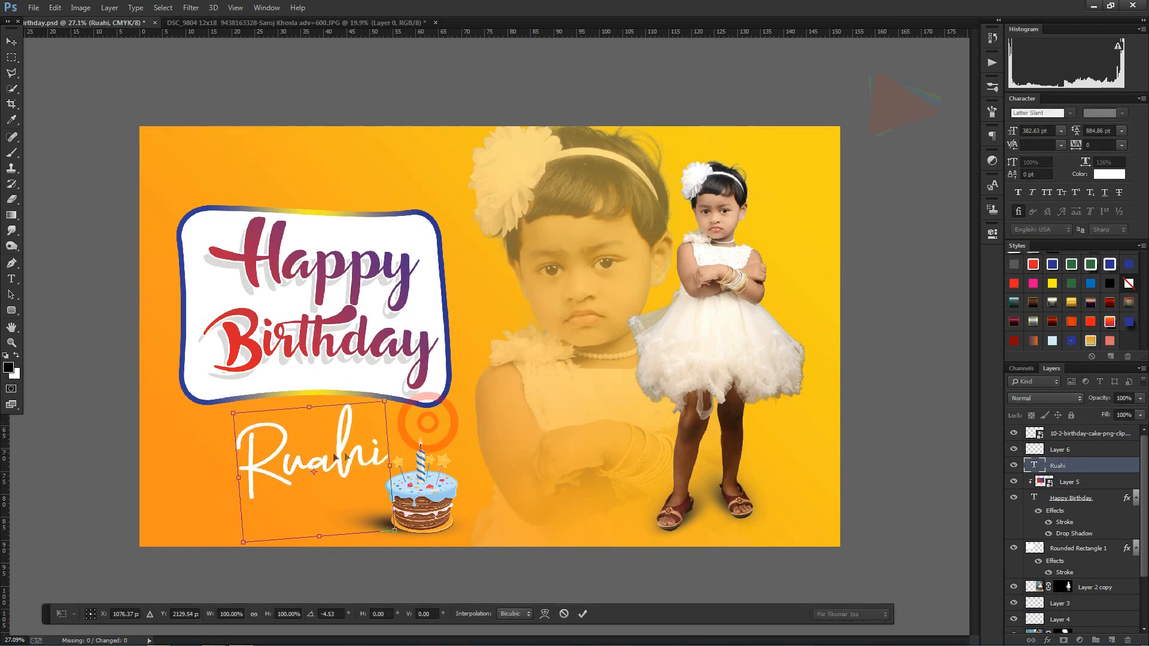
pyautogui.doubleClick(339, 444)
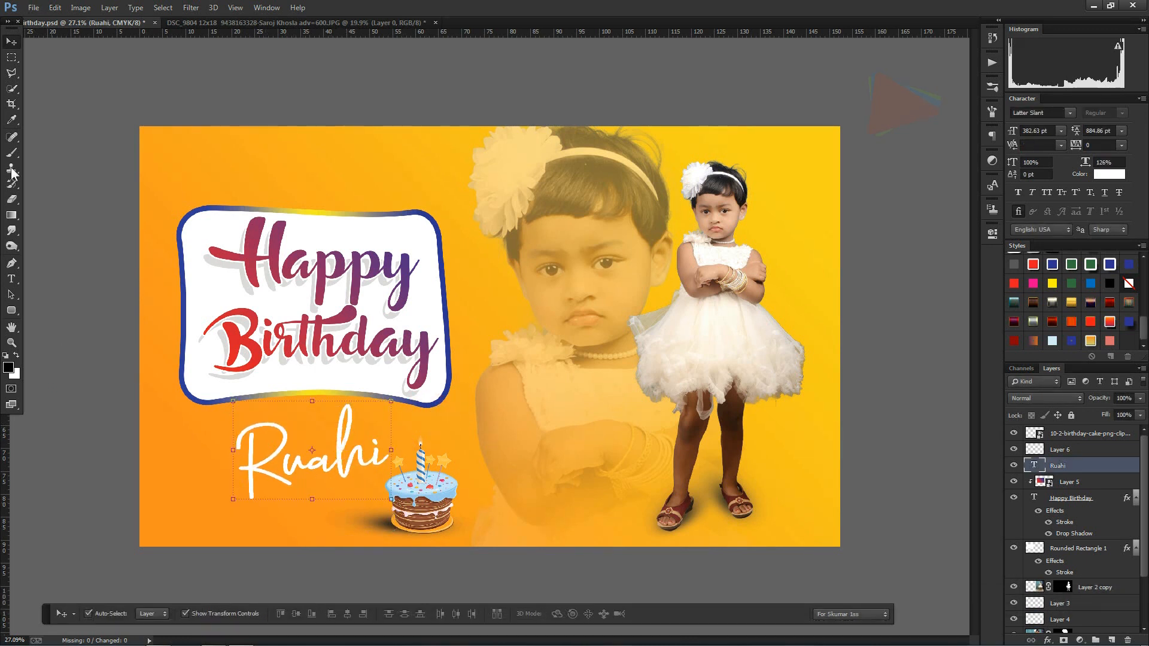
# Step: Outline a slanted four-sided selection behind the name text with the Polygonal Lasso, tapering toward the candle
pyautogui.click(12, 72)
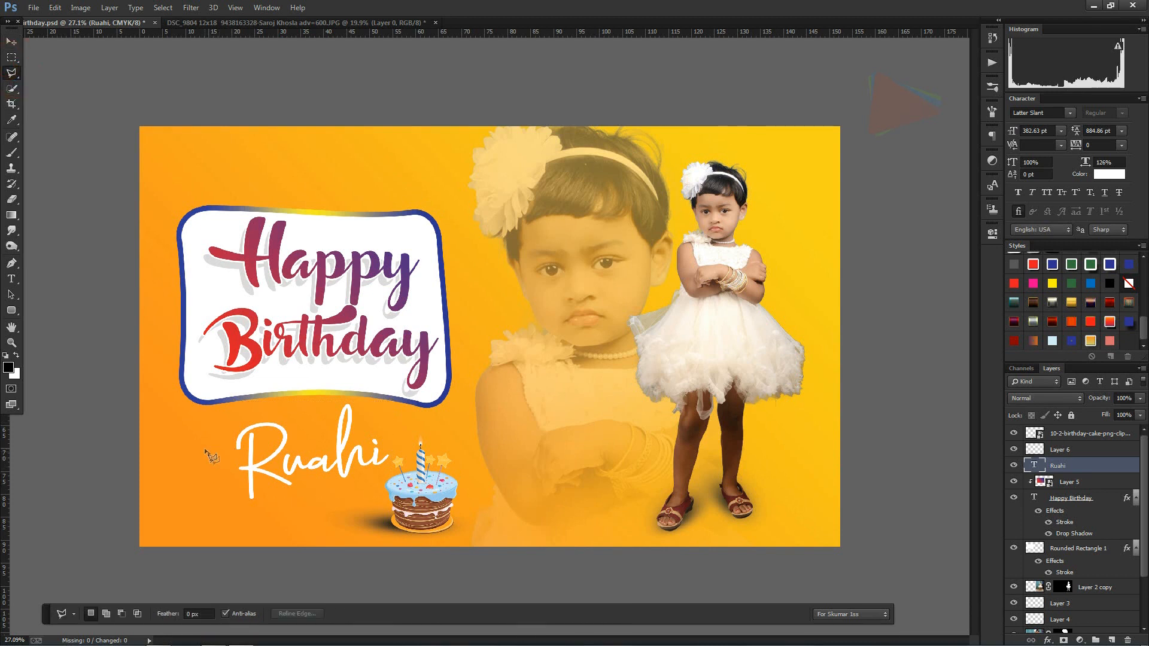
pyautogui.click(176, 529)
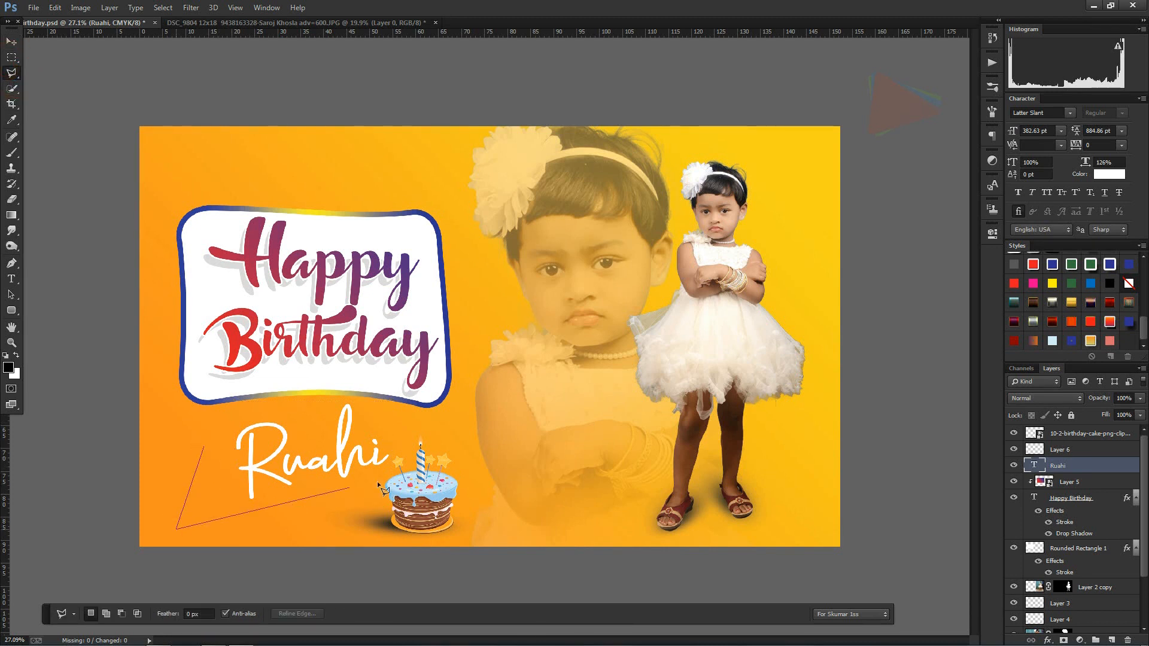
pyautogui.click(444, 455)
pyautogui.click(438, 422)
pyautogui.click(204, 449)
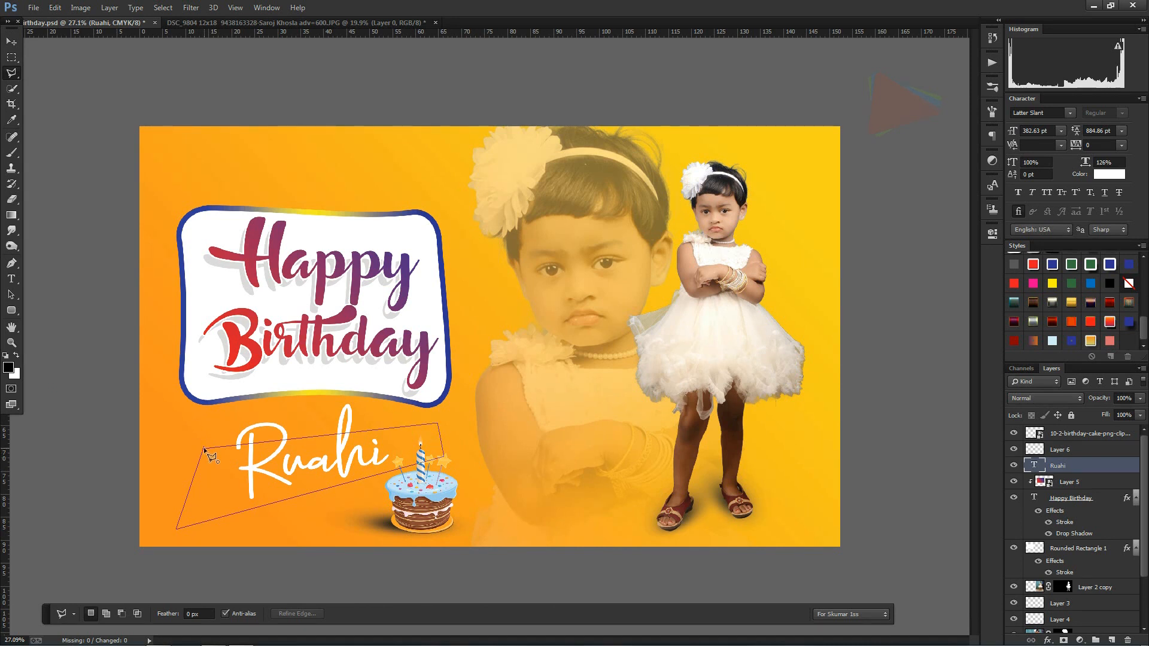
pyautogui.click(204, 448)
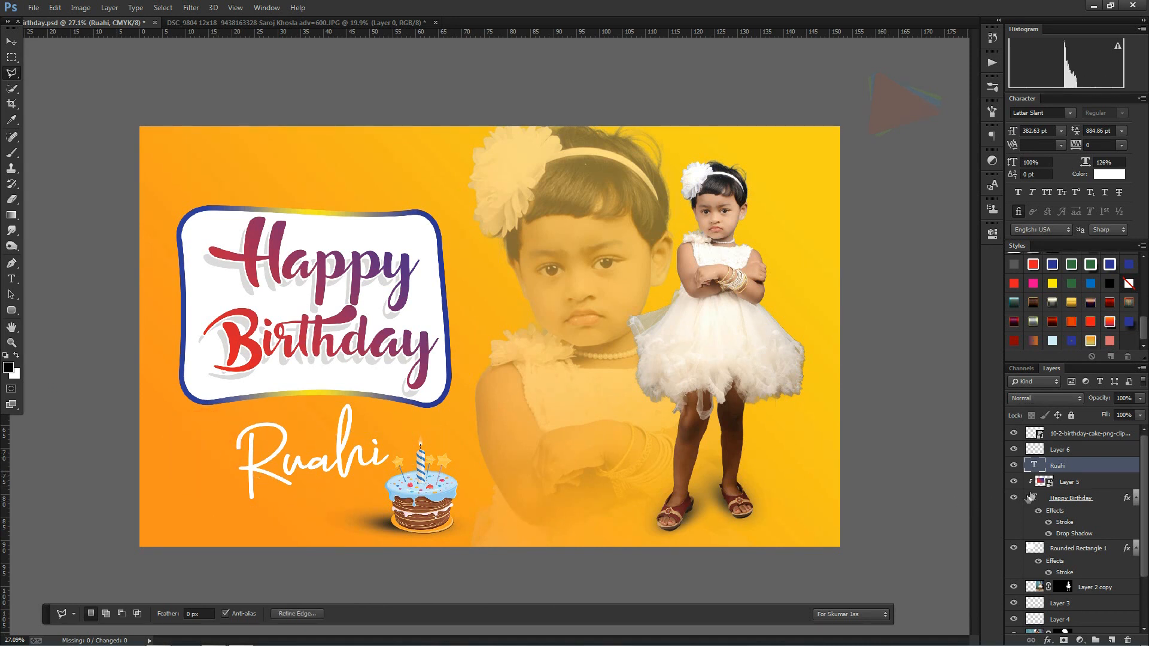
# Step: Copy the selected area of the orange background layer, Layer 1, onto its own layer
pyautogui.scroll(-2, 1090, 510)
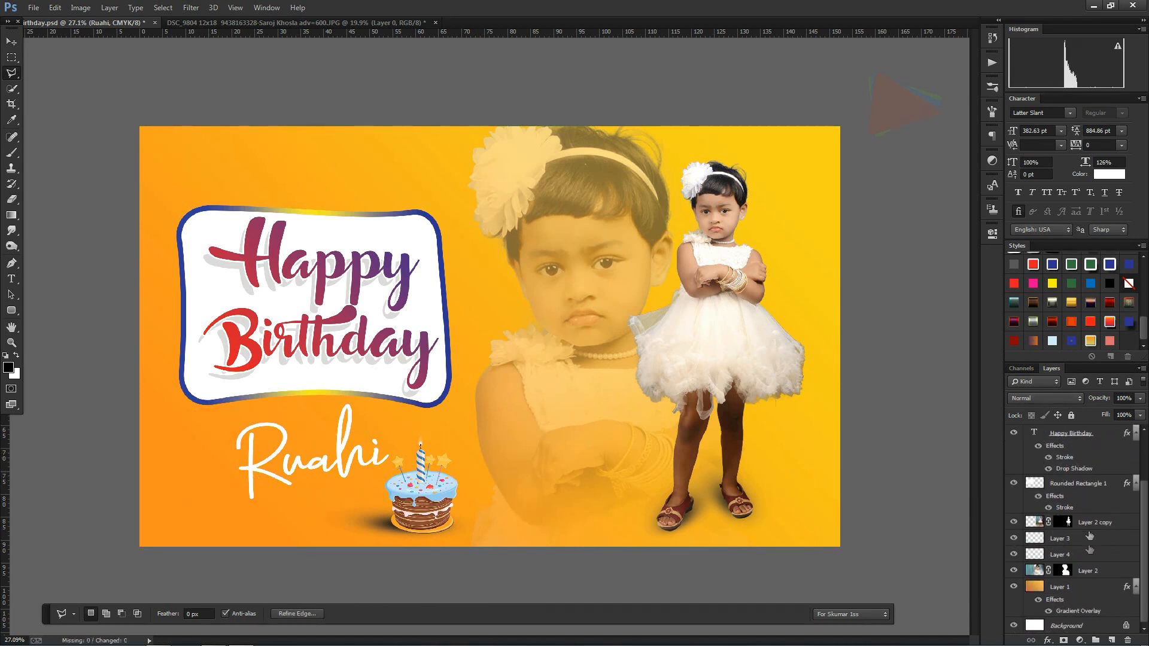
pyautogui.click(1090, 586)
pyautogui.hotkey('ctrl', 'j')
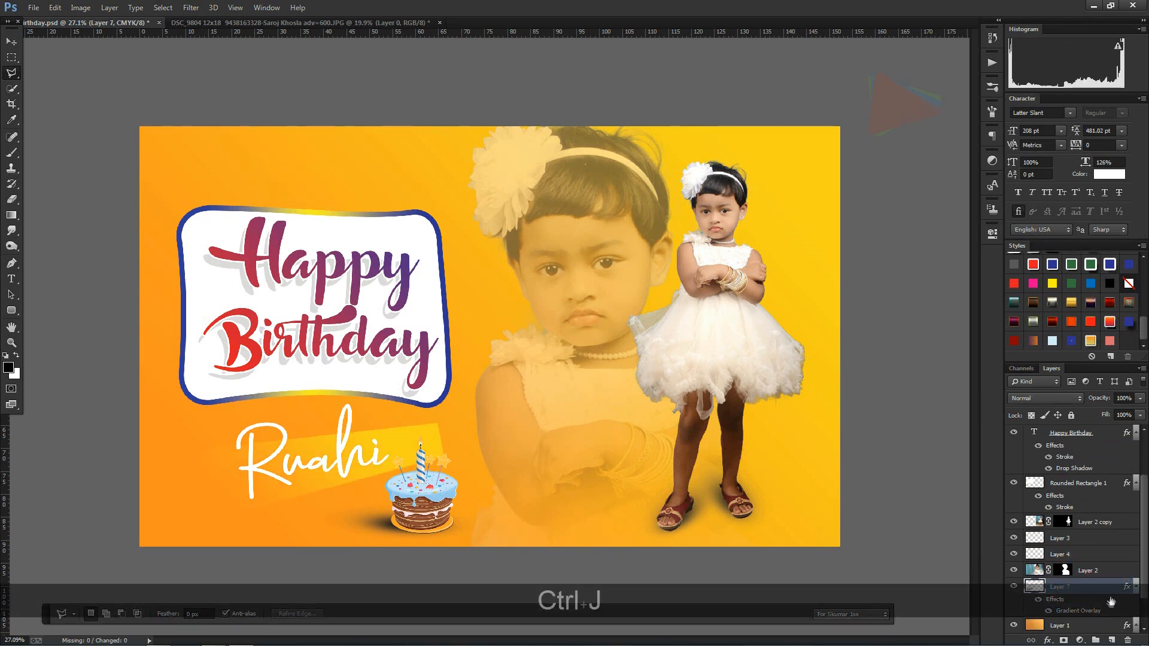
# Step: Set the starting colour of the copied shape's gradient overlay to red, C 0, M 100, Y 100, K 0
pyautogui.doubleClick(1106, 590)
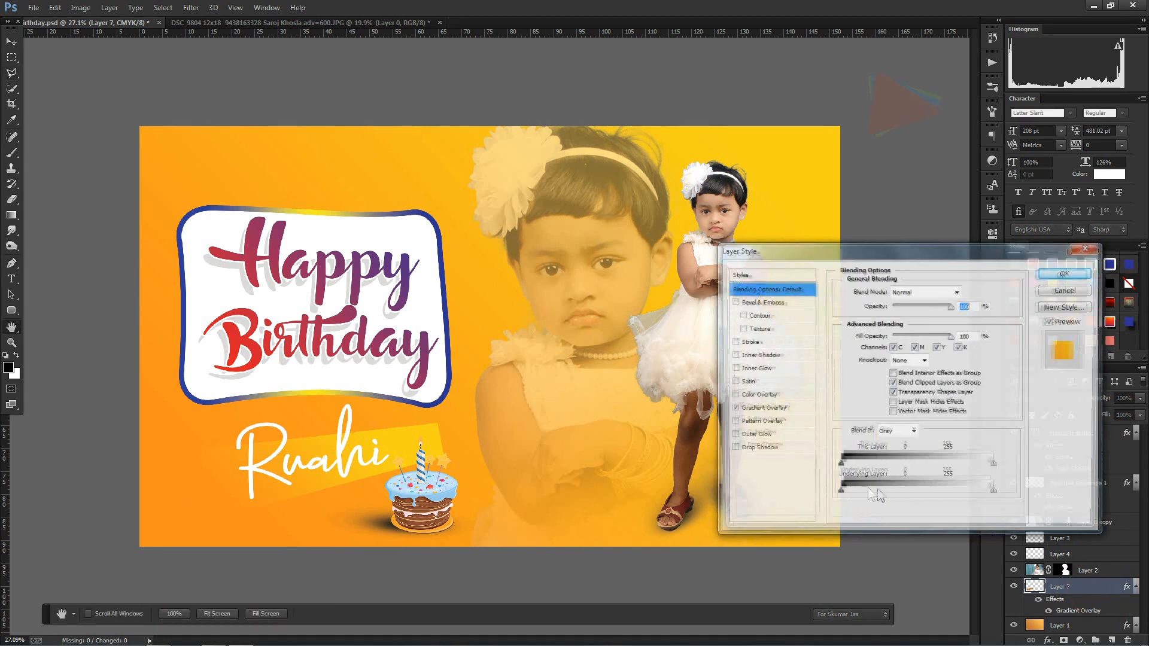
pyautogui.click(759, 407)
pyautogui.click(910, 321)
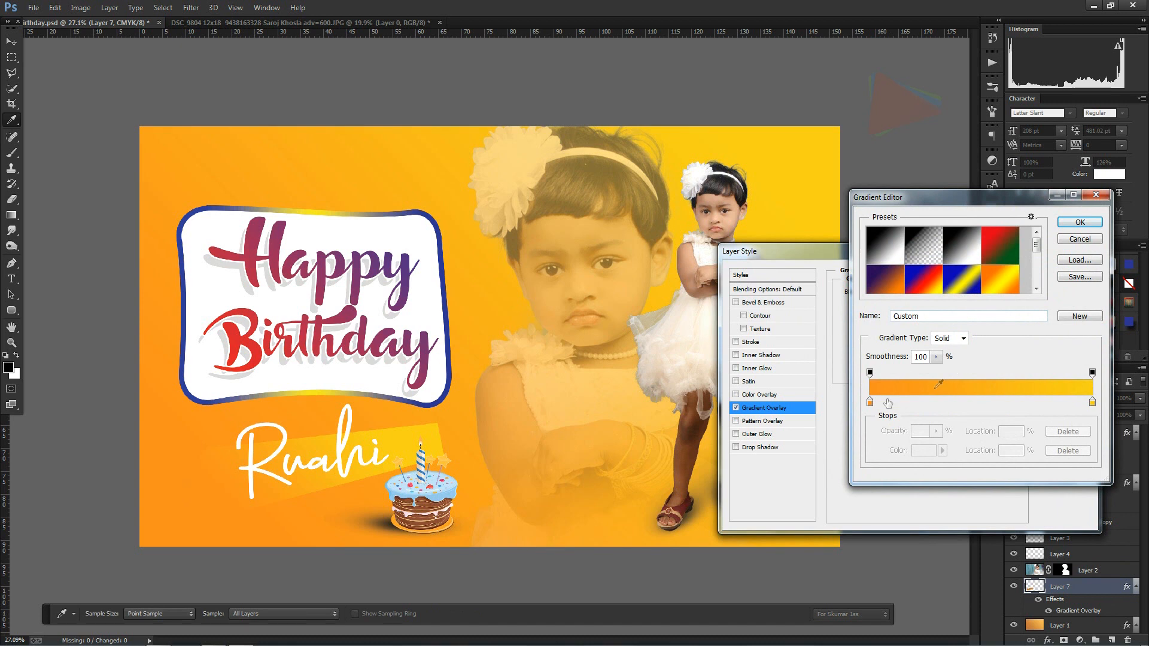
pyautogui.click(870, 402)
pyautogui.click(923, 450)
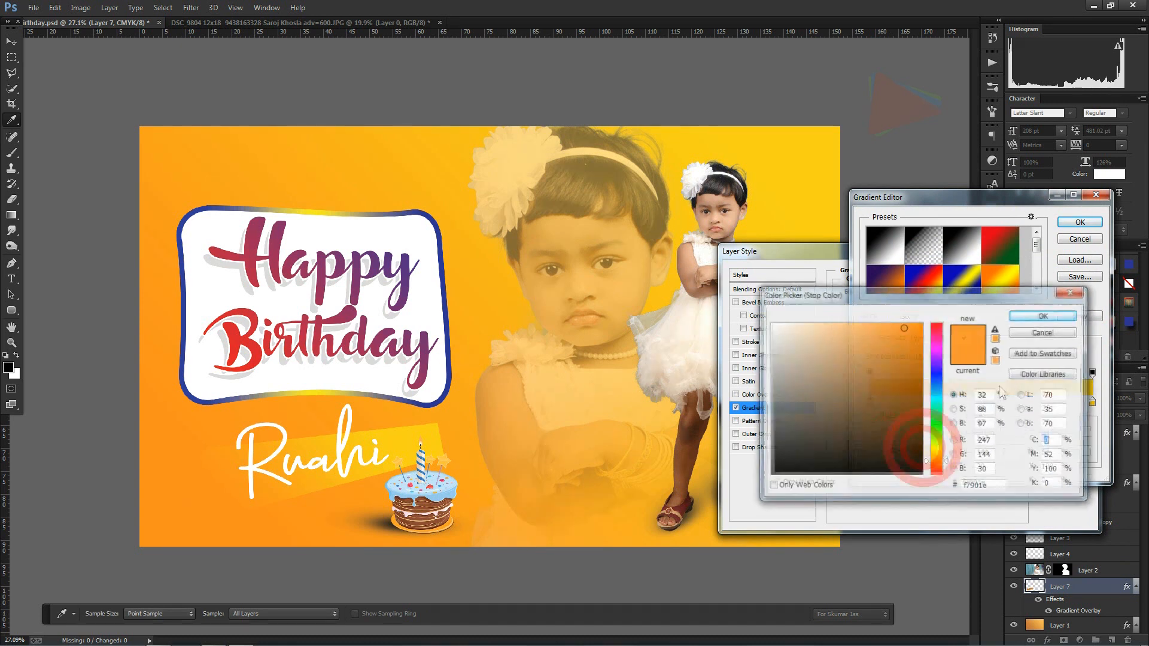
pyautogui.write('100')
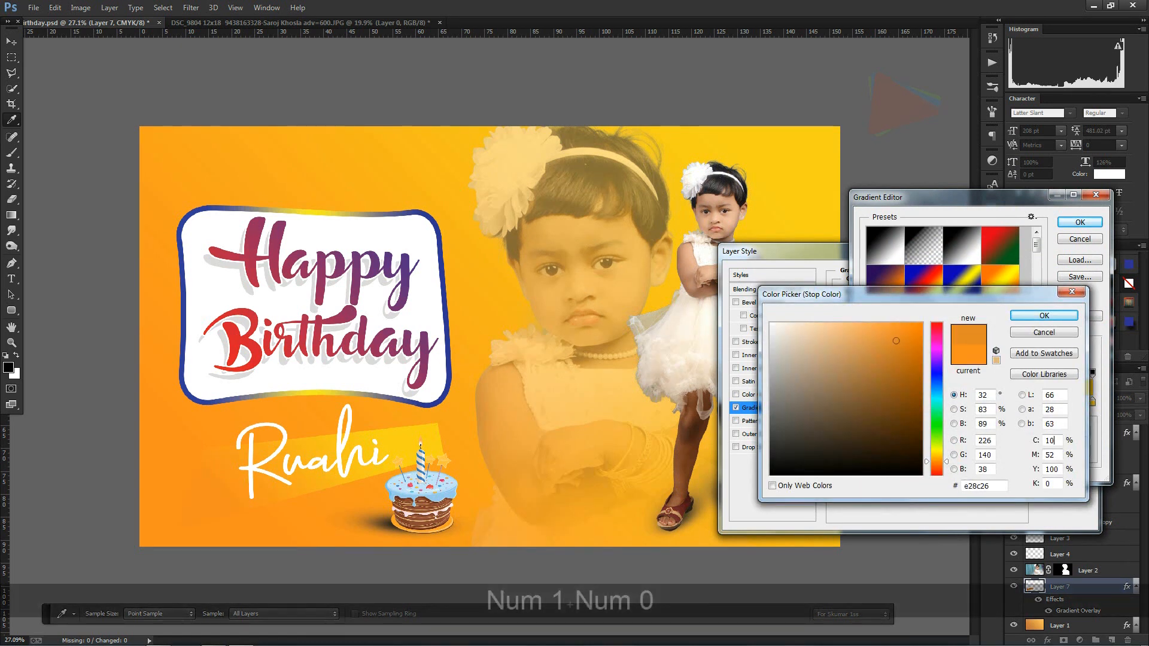
pyautogui.press('Tab')
pyautogui.hotkey('shift', 'Tab')
pyautogui.write('0')
pyautogui.press('Tab')
pyautogui.write('100')
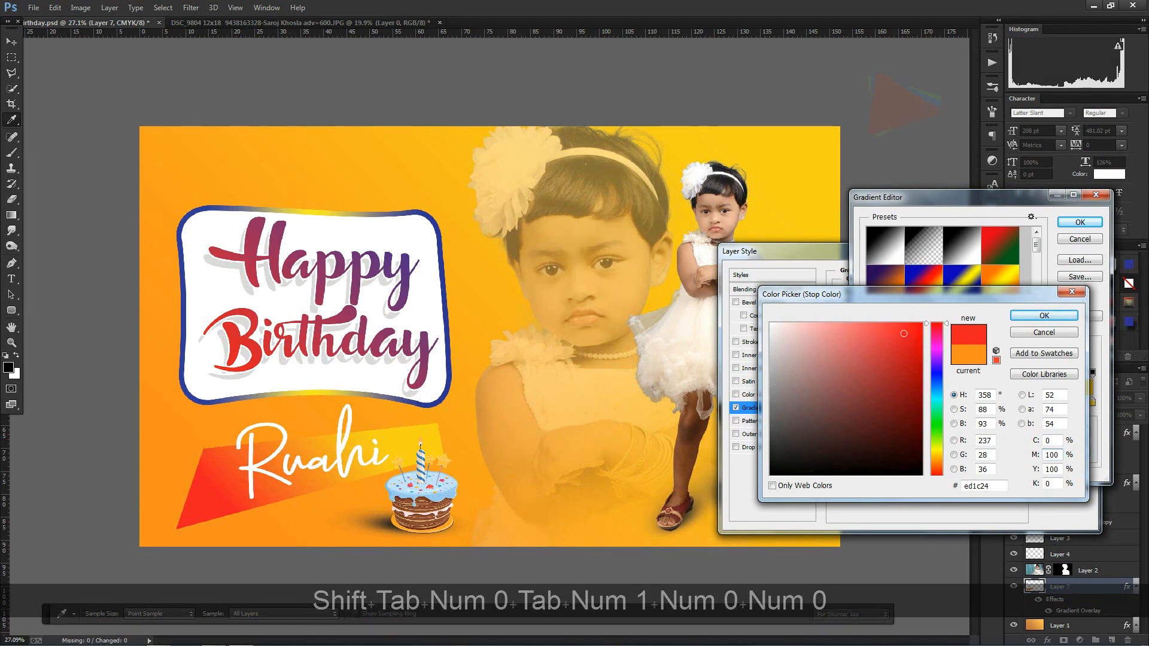
pyautogui.press('Tab')
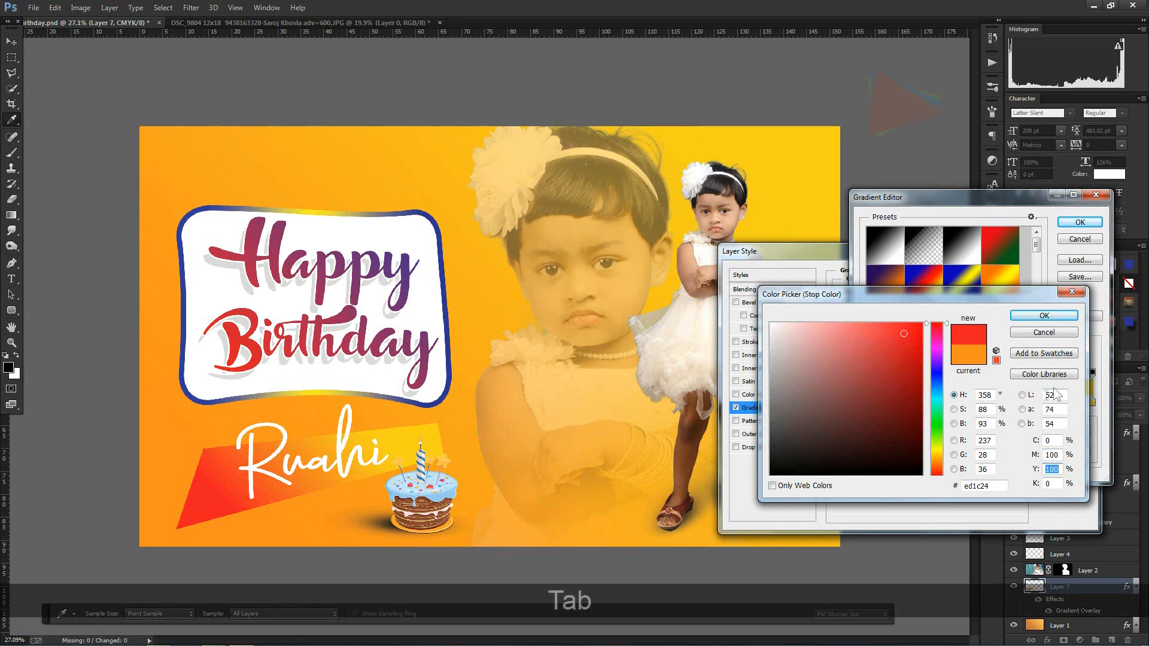
pyautogui.click(1053, 316)
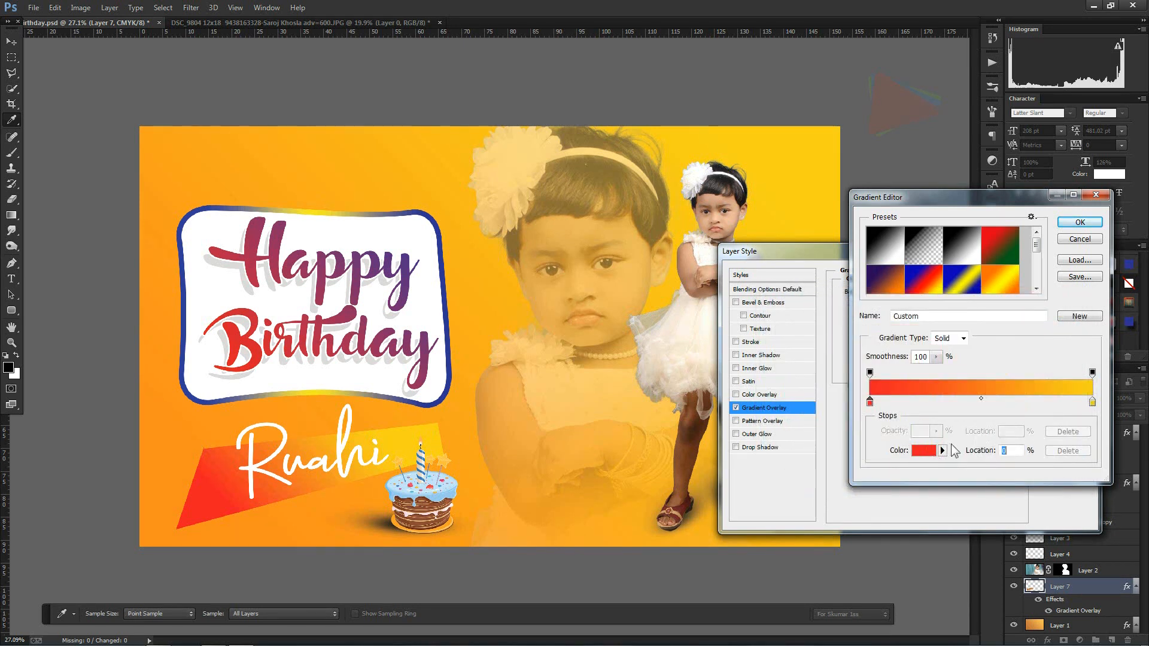
# Step: Set the end colour of the shape's gradient overlay to blue, C 100, M 100, Y 0, K 0, and accept the gradient
pyautogui.click(1092, 403)
pyautogui.click(932, 449)
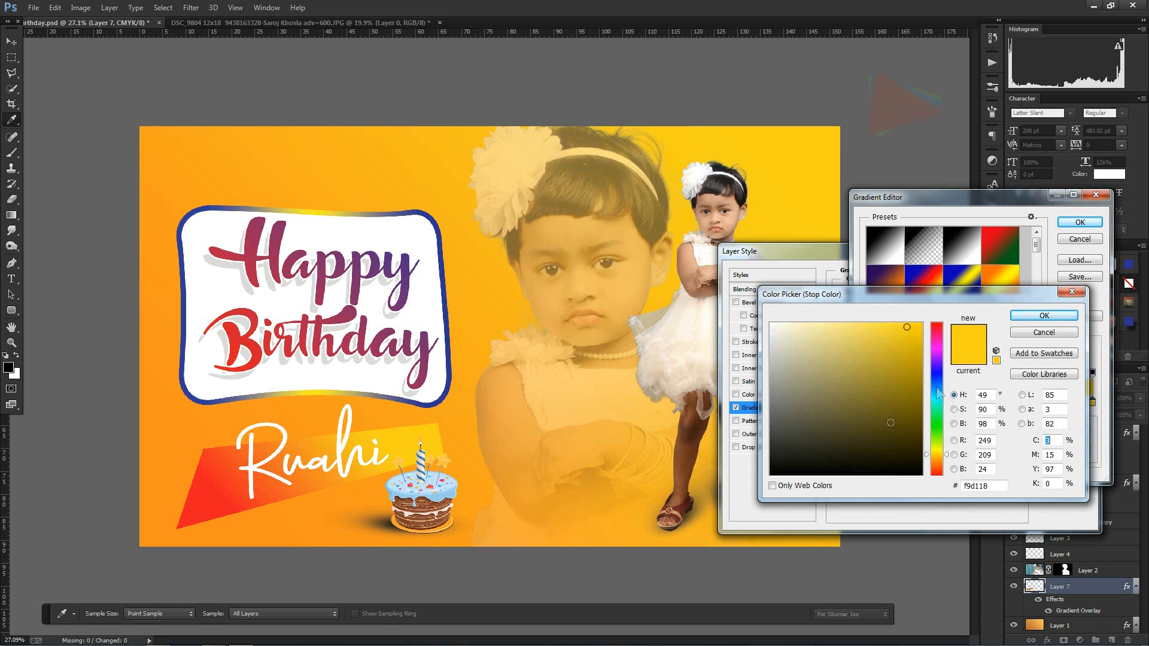
pyautogui.write('100')
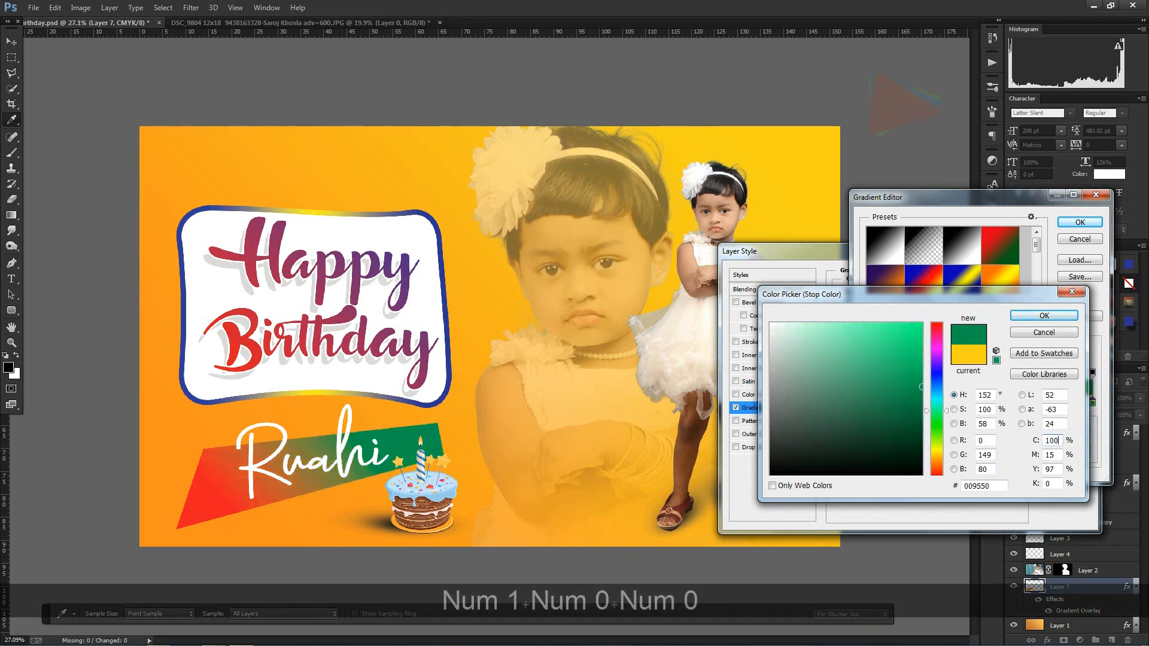
pyautogui.press('Tab')
pyautogui.write('0100')
pyautogui.press('Tab')
pyautogui.write('0')
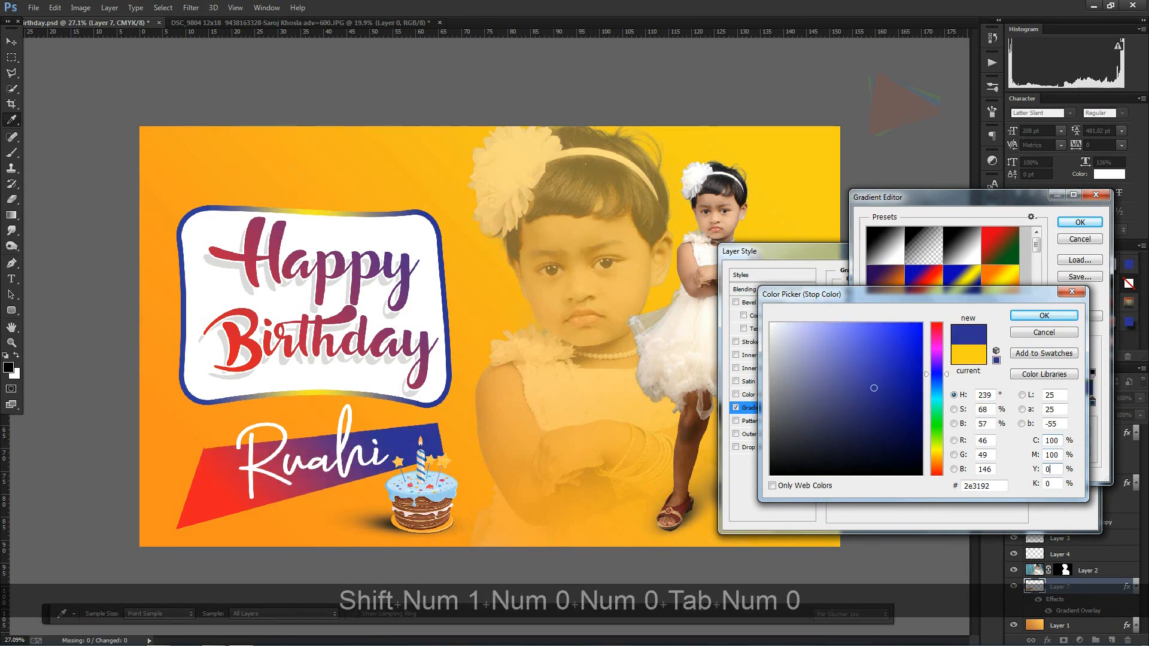
pyautogui.press('Return')
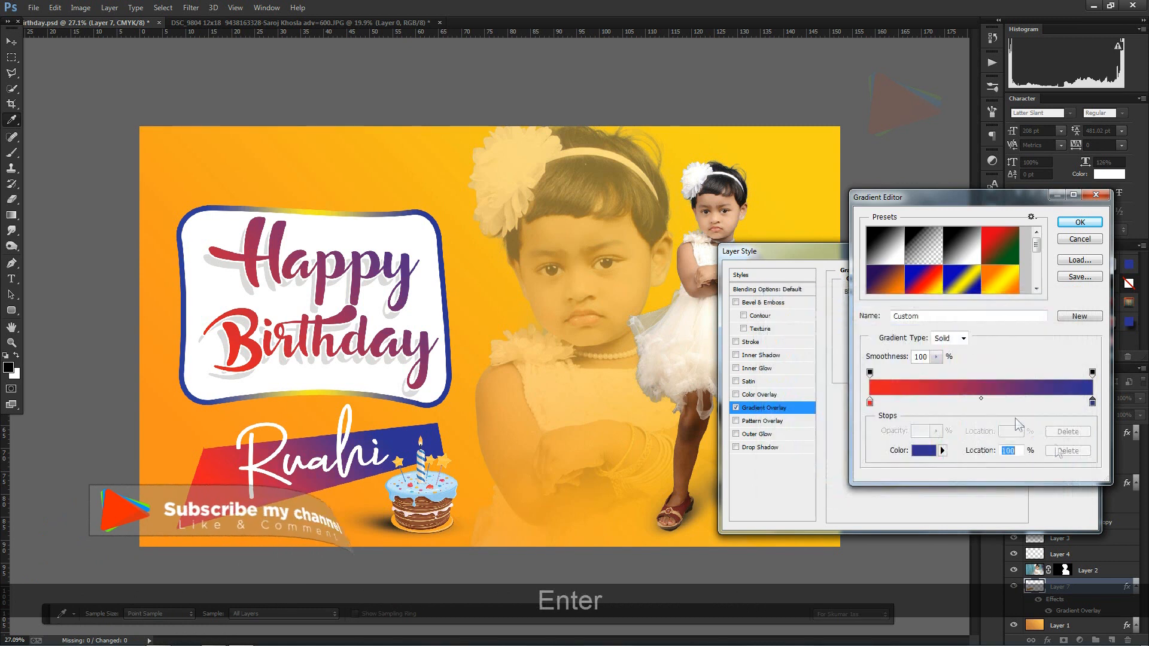
pyautogui.click(1079, 222)
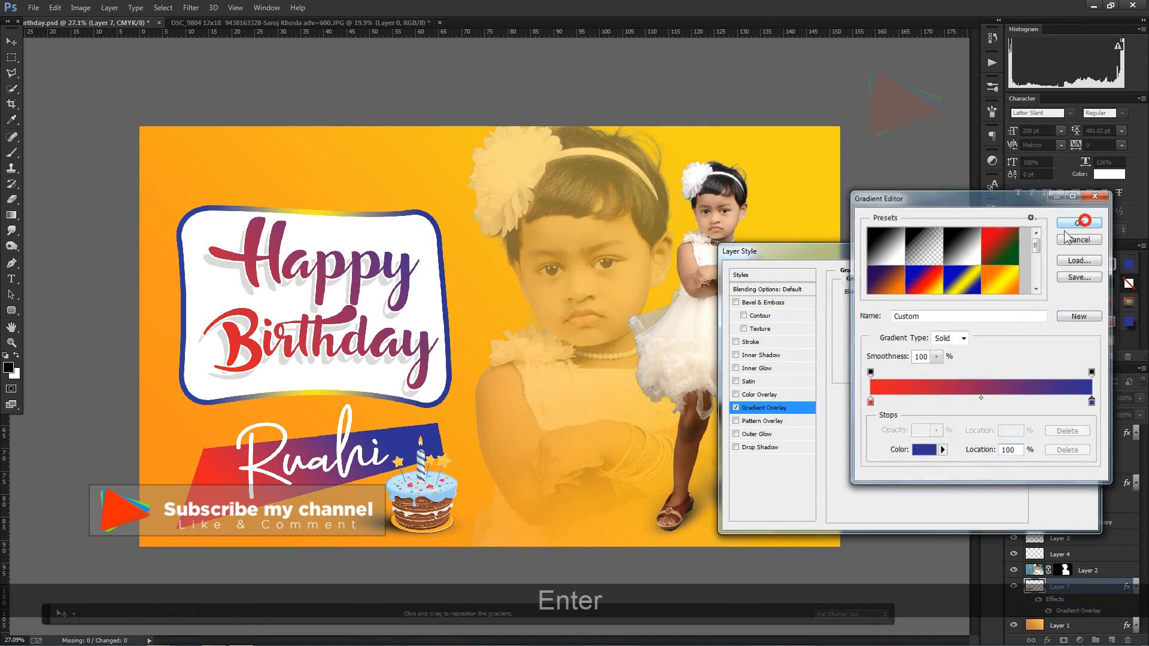
# Step: Add a drop shadow to the gradient shape with size 0 px and opacity 24%
pyautogui.click(757, 447)
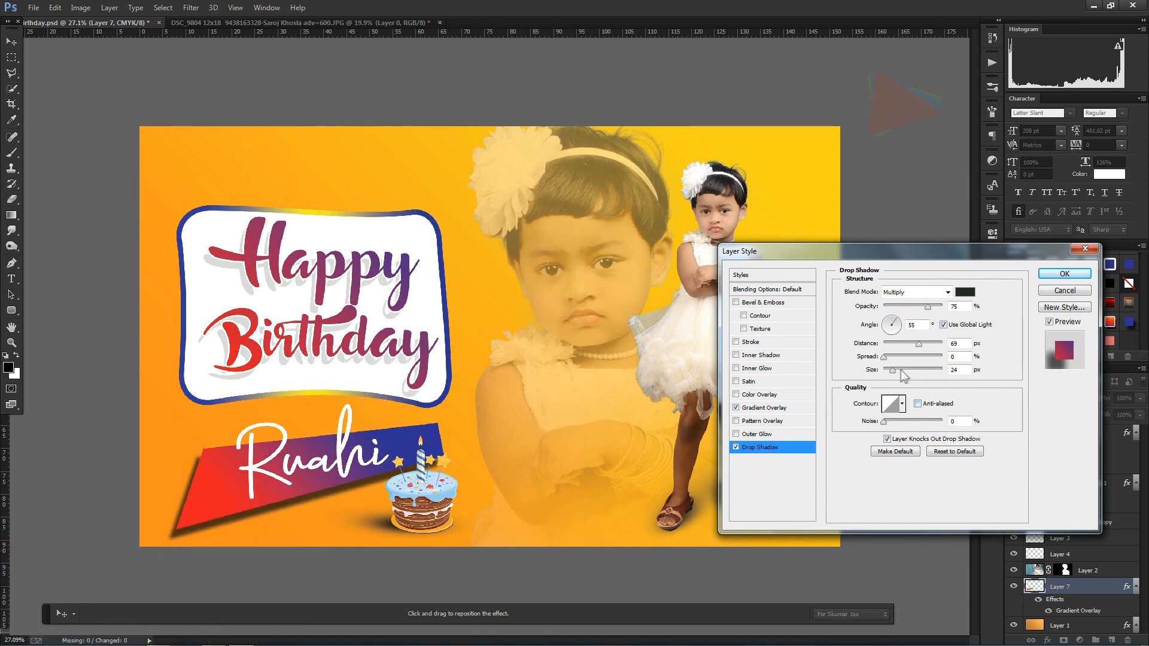
pyautogui.moveTo(889, 376); pyautogui.dragTo(879, 374)
pyautogui.moveTo(935, 311); pyautogui.dragTo(896, 306)
pyautogui.click(1064, 274)
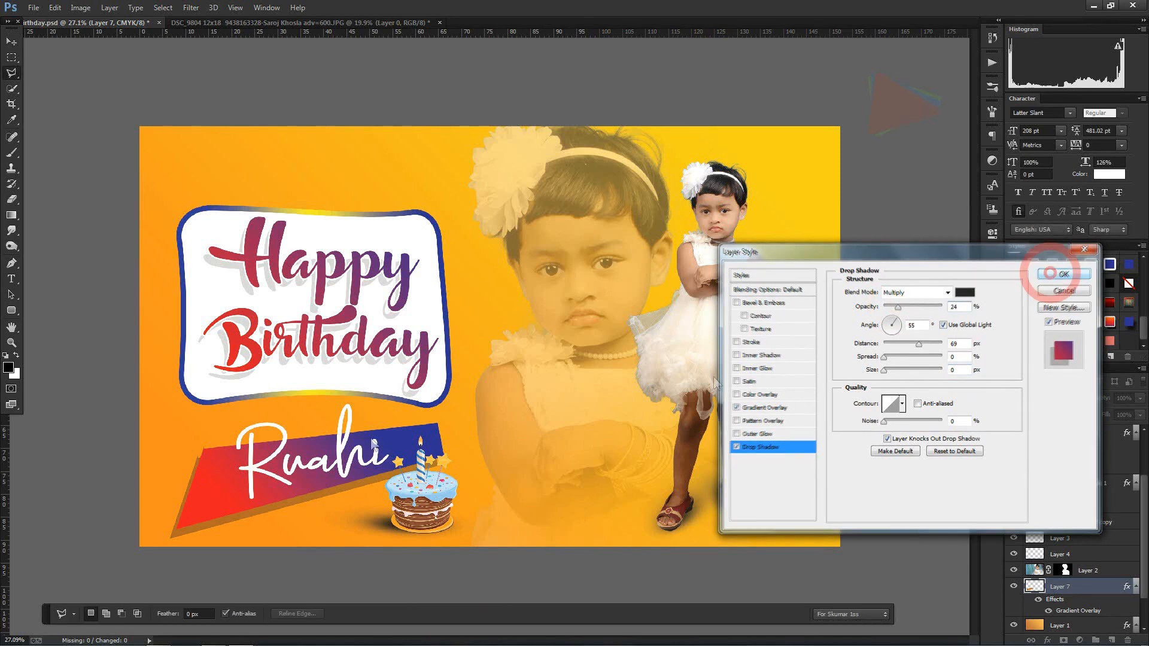
# Step: Distort the gradient shape by lowering its upper-left corner and raising its lower-right corner, and narrow it to about 91% width
pyautogui.click(11, 41)
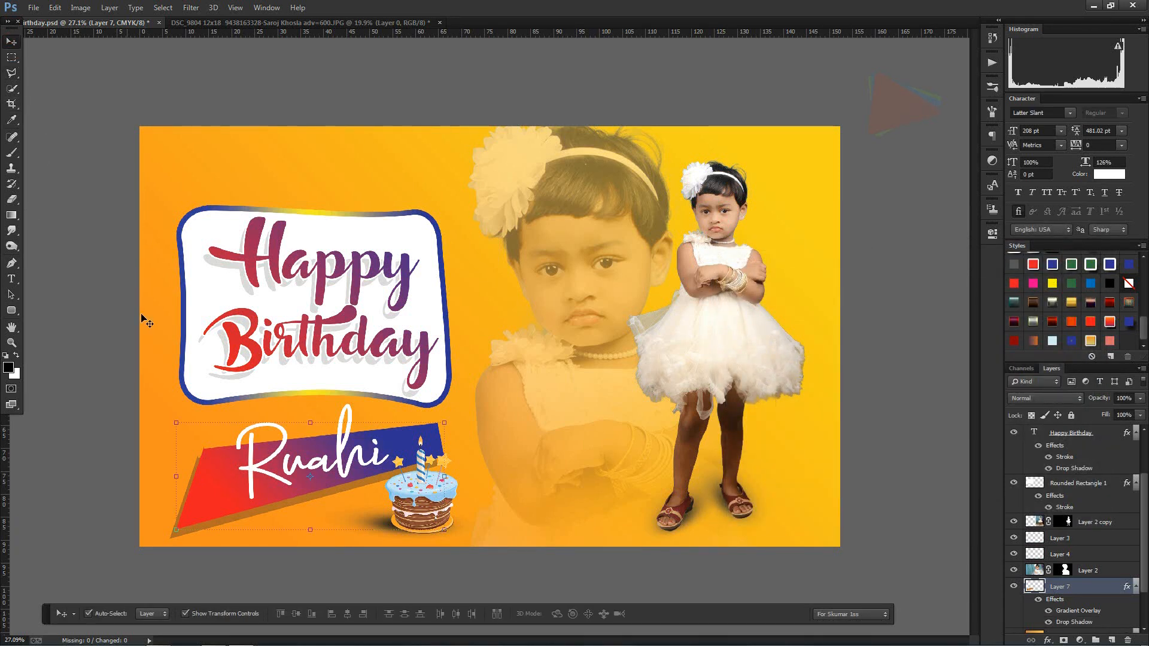
pyautogui.moveTo(176, 423); pyautogui.dragTo(180, 441)
pyautogui.moveTo(444, 529)
pyautogui.mouseDown()
pyautogui.moveTo(434, 509)
pyautogui.moveTo(446, 512)
pyautogui.mouseUp()
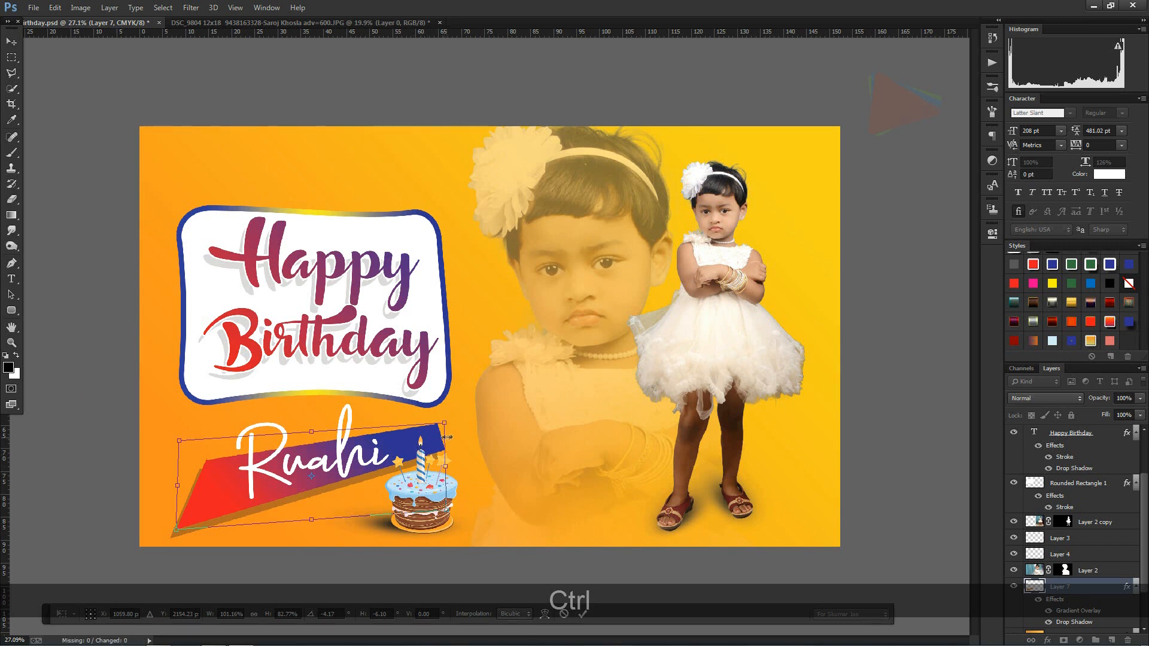
pyautogui.doubleClick(421, 437)
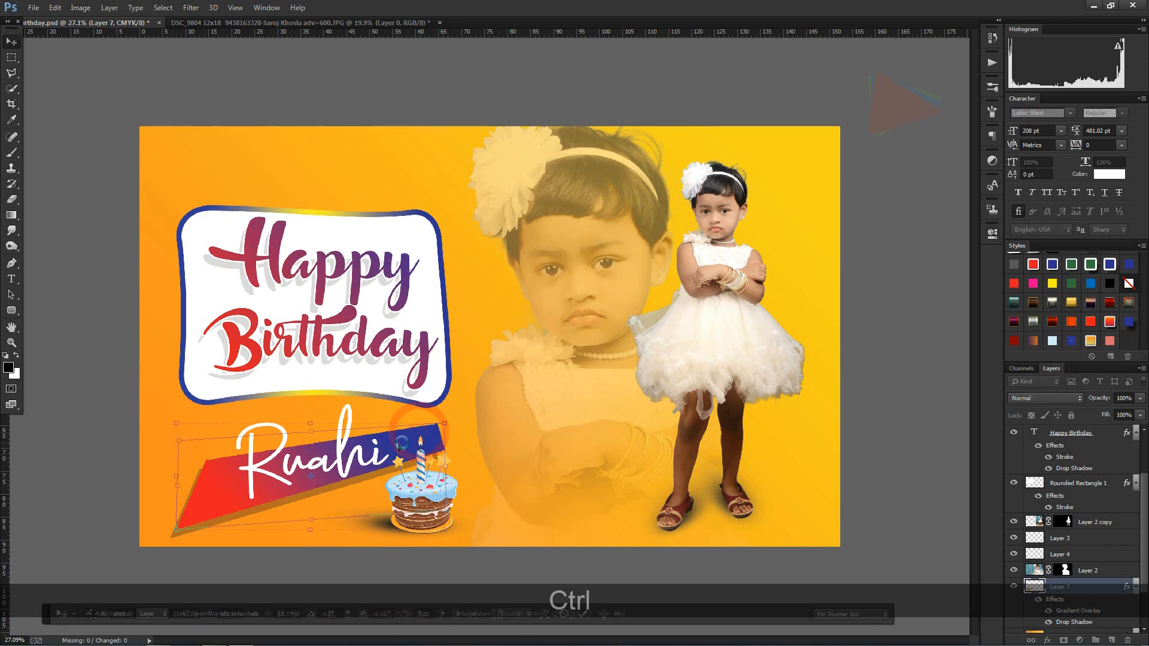
pyautogui.click(443, 477)
pyautogui.moveTo(442, 477); pyautogui.dragTo(421, 481)
pyautogui.doubleClick(404, 446)
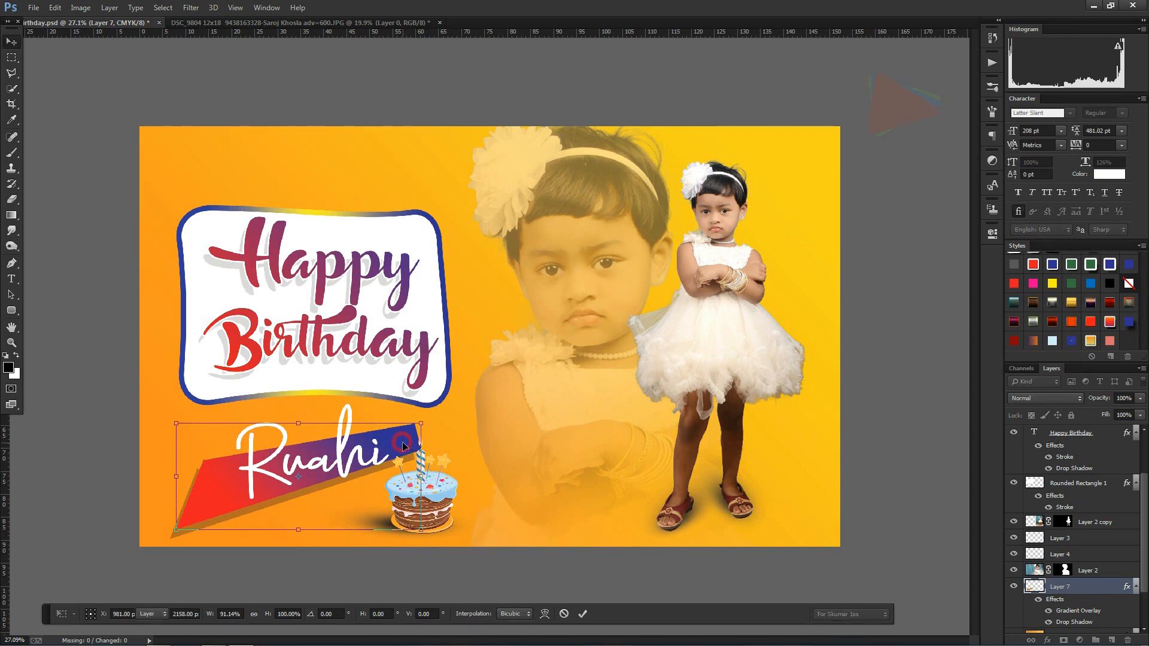
# Step: Rotate the gradient shape about 3.4° clockwise and nudge it slightly down behind the name text
pyautogui.hotkey('ctrl', 't')
pyautogui.moveTo(439, 479); pyautogui.dragTo(438, 485)
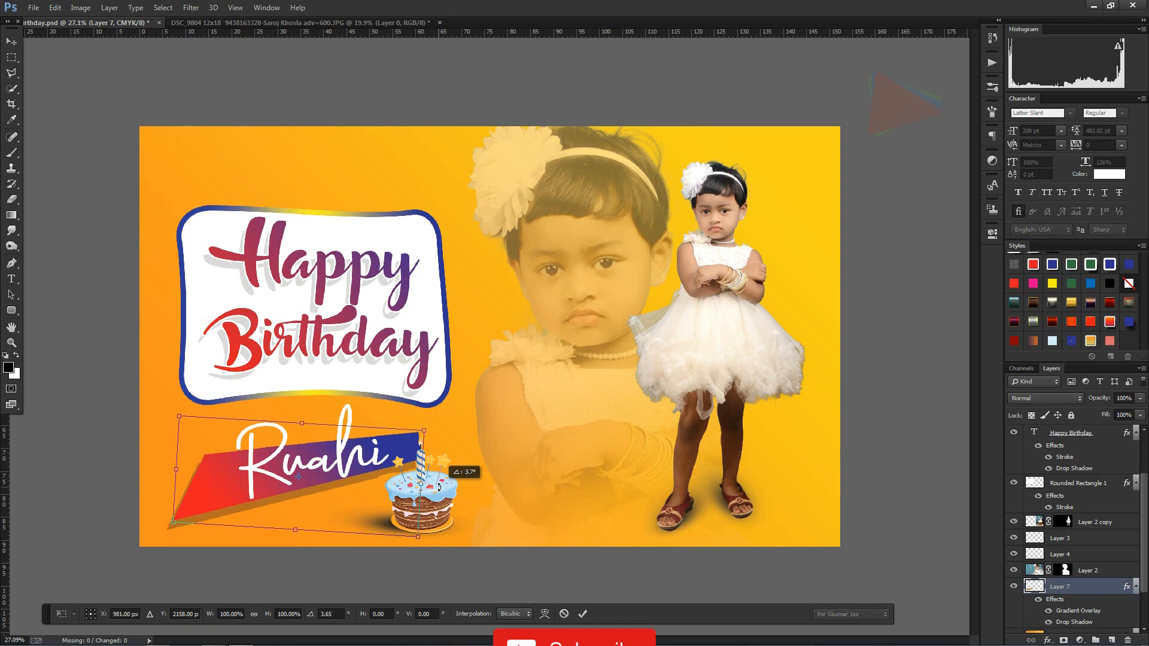
pyautogui.press('Down')
pyautogui.press('Down')
pyautogui.press('Down')
pyautogui.press('Down')
pyautogui.press('Down')
pyautogui.press('Down')
pyautogui.press('Down')
pyautogui.press('Down')
pyautogui.press('Down')
pyautogui.press('Down')
pyautogui.press('Down')
pyautogui.press('Down')
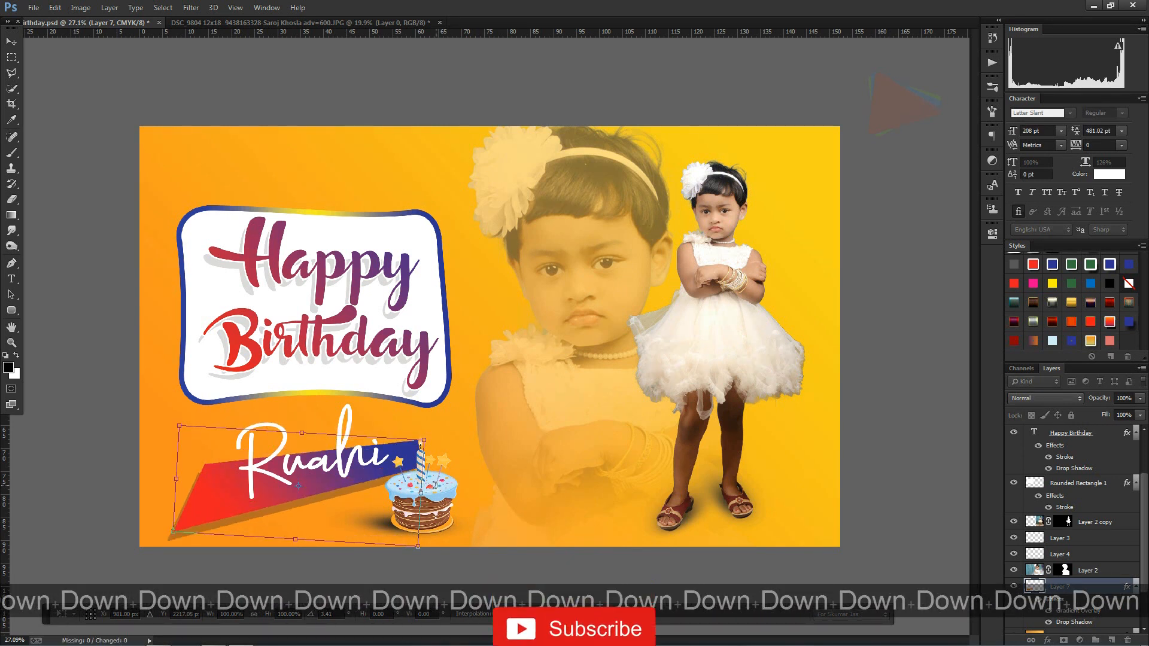
pyautogui.press('Up')
pyautogui.press('Up')
pyautogui.press('Up')
pyautogui.press('Up')
pyautogui.press('Up')
pyautogui.press('Up')
pyautogui.press('Up')
pyautogui.press('Up')
pyautogui.press('Up')
pyautogui.press('Up')
pyautogui.press('Up')
pyautogui.press('Up')
pyautogui.press('Up')
pyautogui.press('Up')
pyautogui.press('Up')
pyautogui.press('Up')
pyautogui.press('Up')
pyautogui.press('Up')
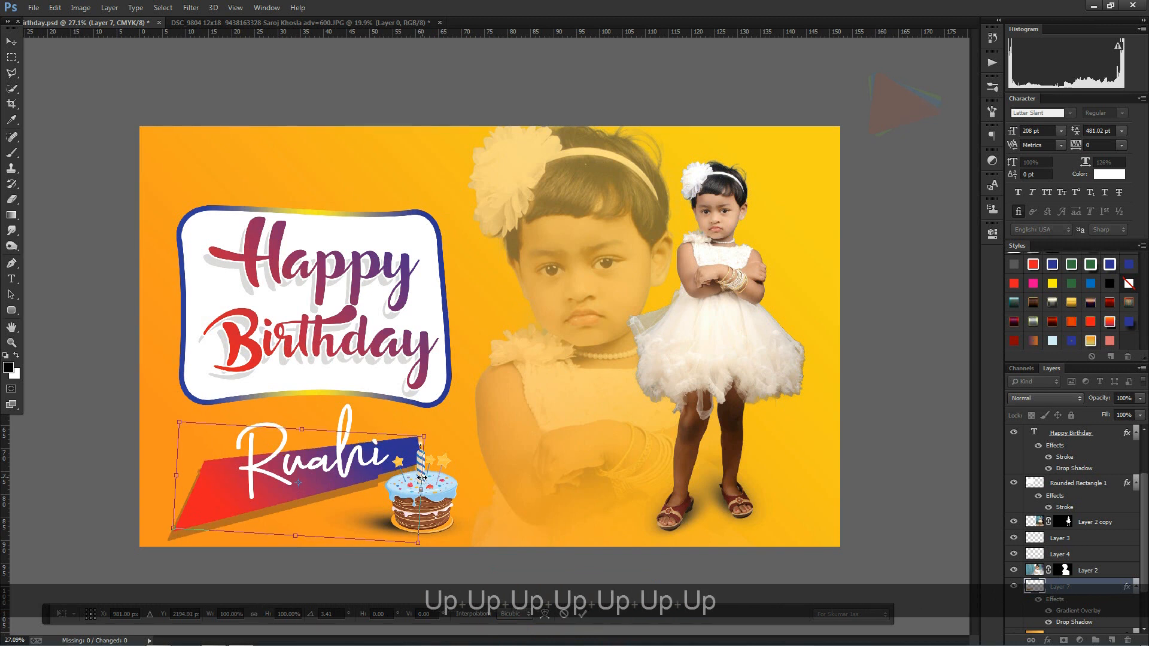
pyautogui.press('Return')
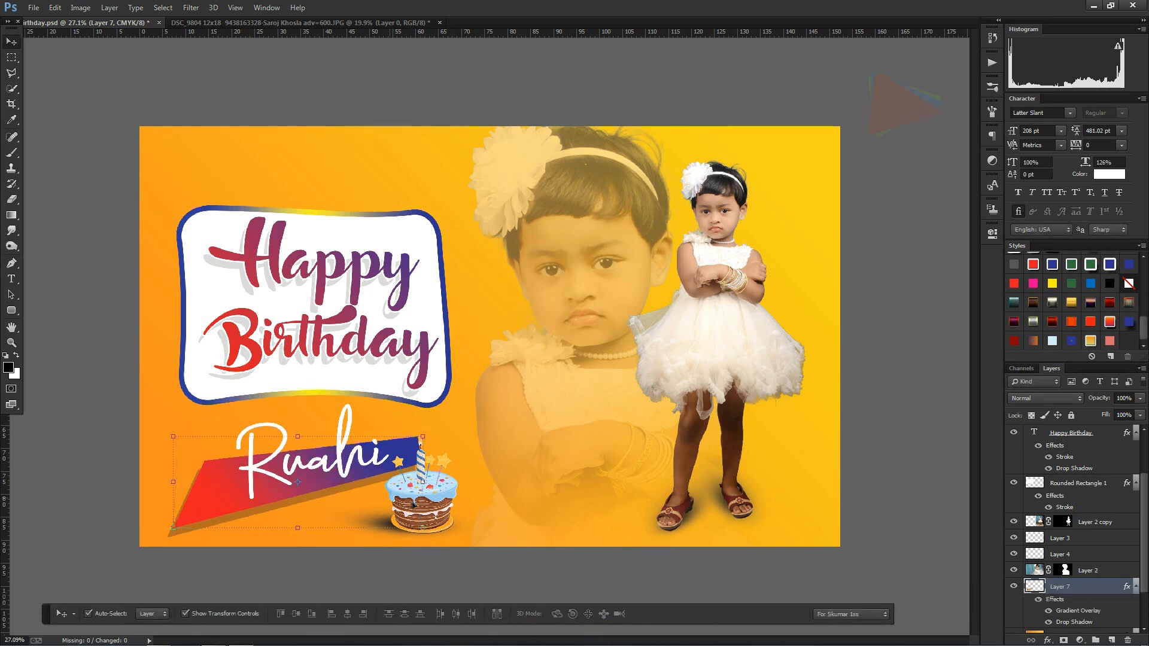
# Step: Narrow the gradient shape to about 95% width so its blue end finishes behind the candle, and deselect it
pyautogui.click(439, 495)
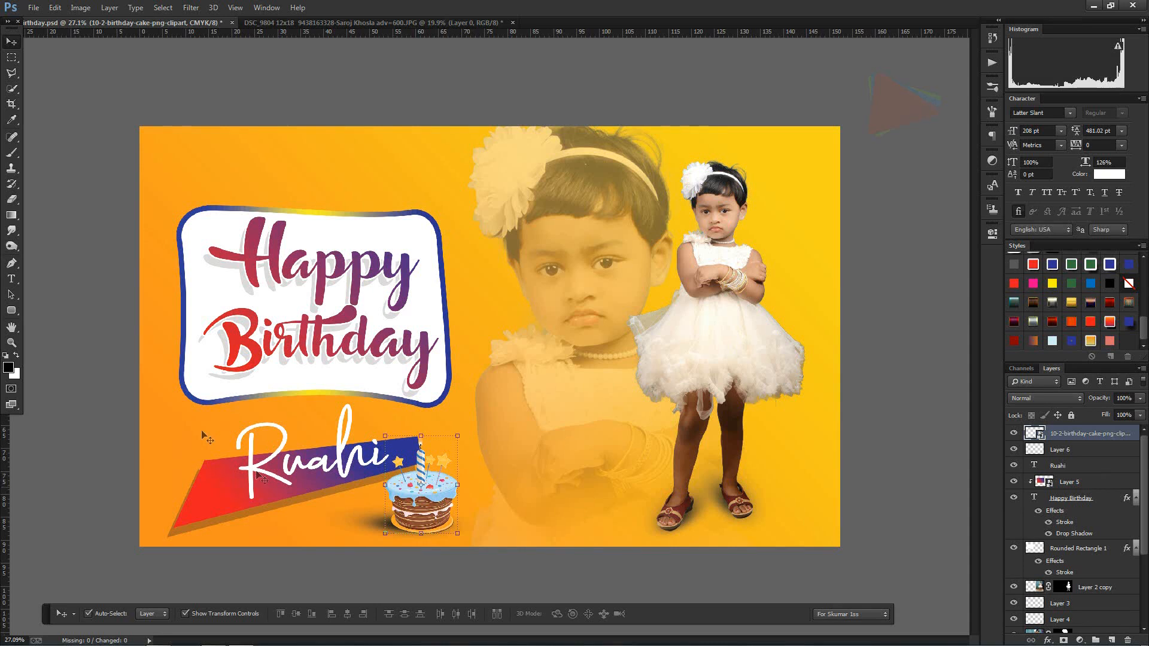
pyautogui.click(84, 373)
pyautogui.click(400, 451)
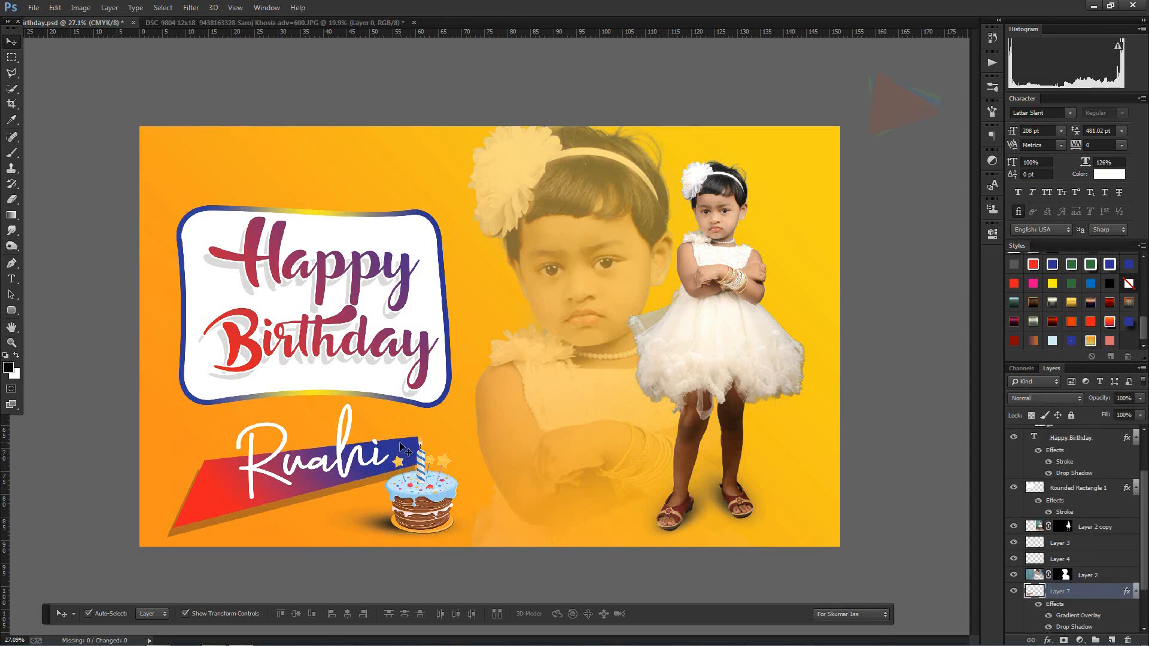
pyautogui.click(428, 469)
pyautogui.moveTo(426, 484); pyautogui.dragTo(371, 480)
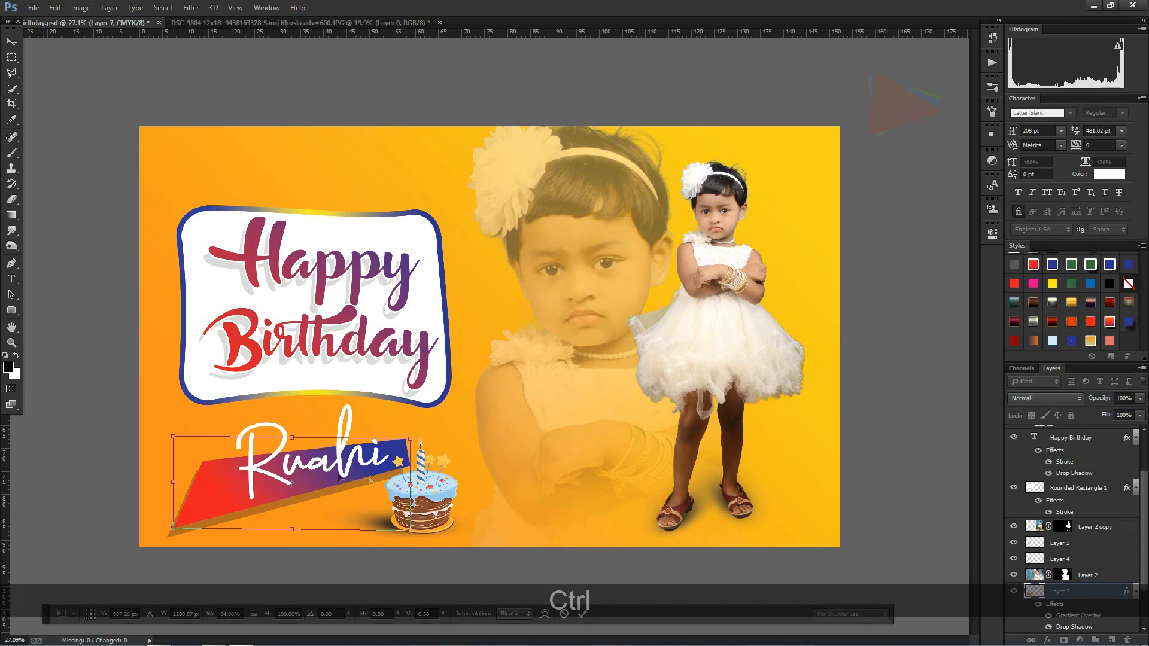
pyautogui.doubleClick(324, 471)
pyautogui.click(103, 324)
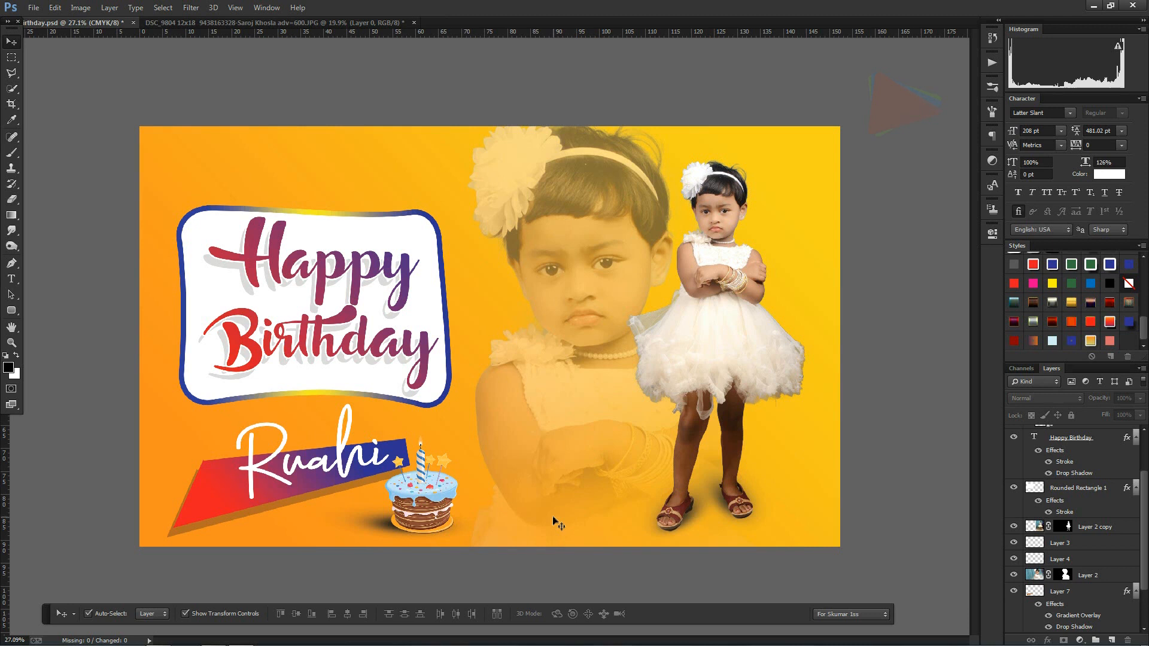
# Step: Add a linear gradient overlay to the greeting panel, replacing the gradient's dark stop with the banner's yellow so it fades to white
pyautogui.hotkey('ctrl', 'shift', 'F11')
pyautogui.click(188, 264)
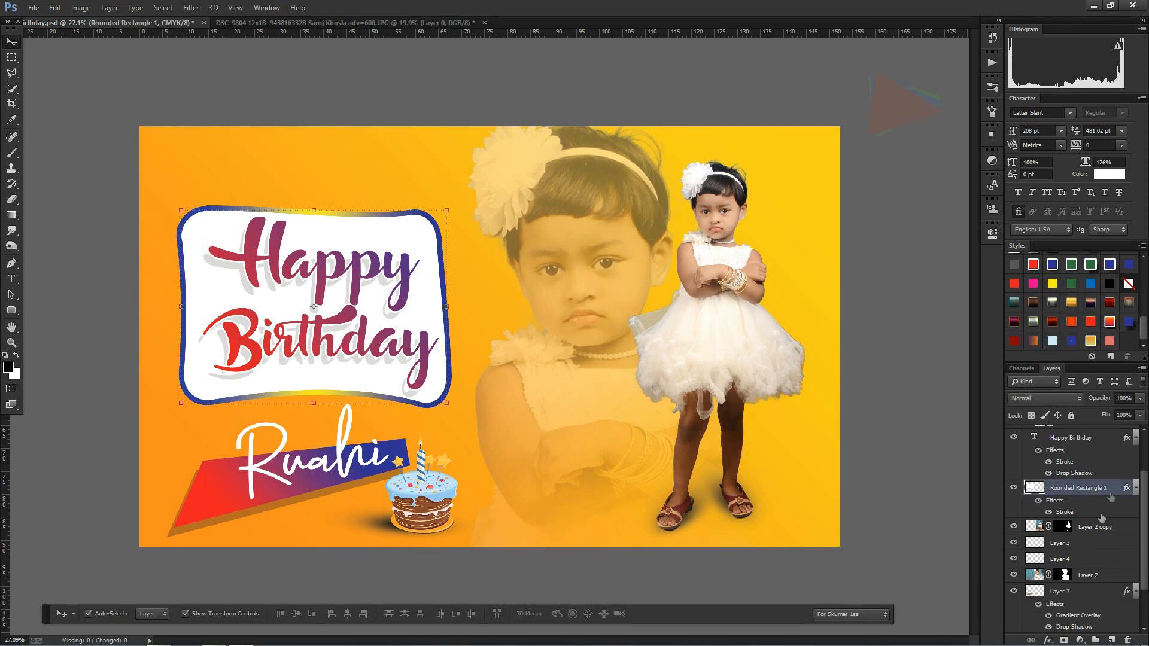
pyautogui.click(1047, 640)
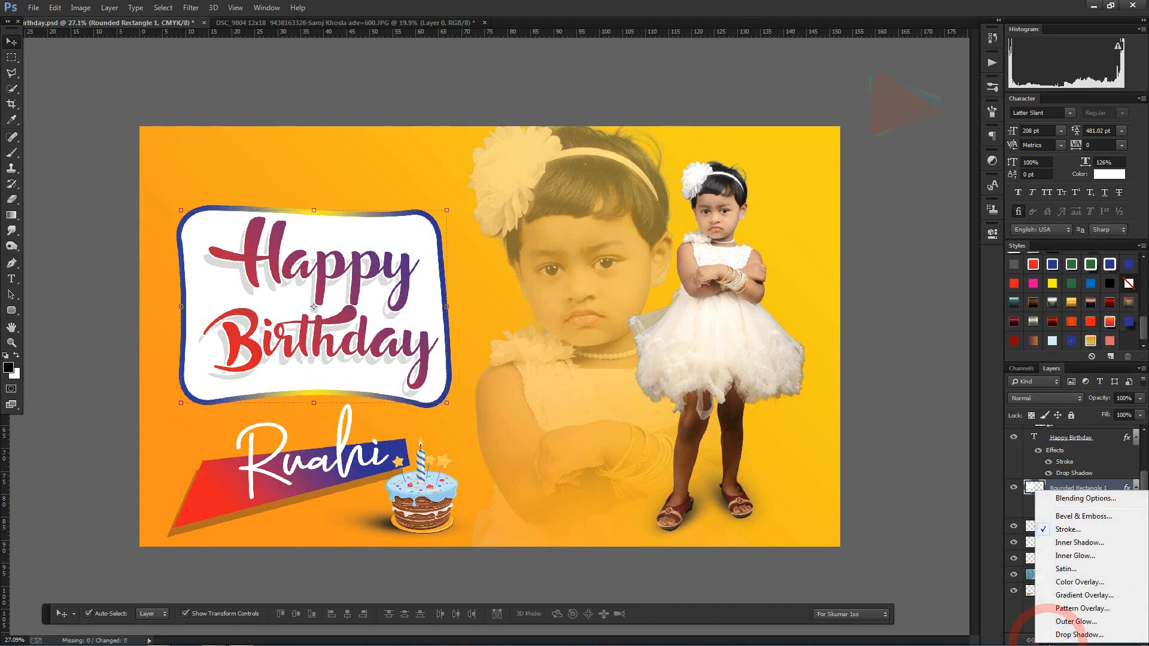
pyautogui.click(1082, 594)
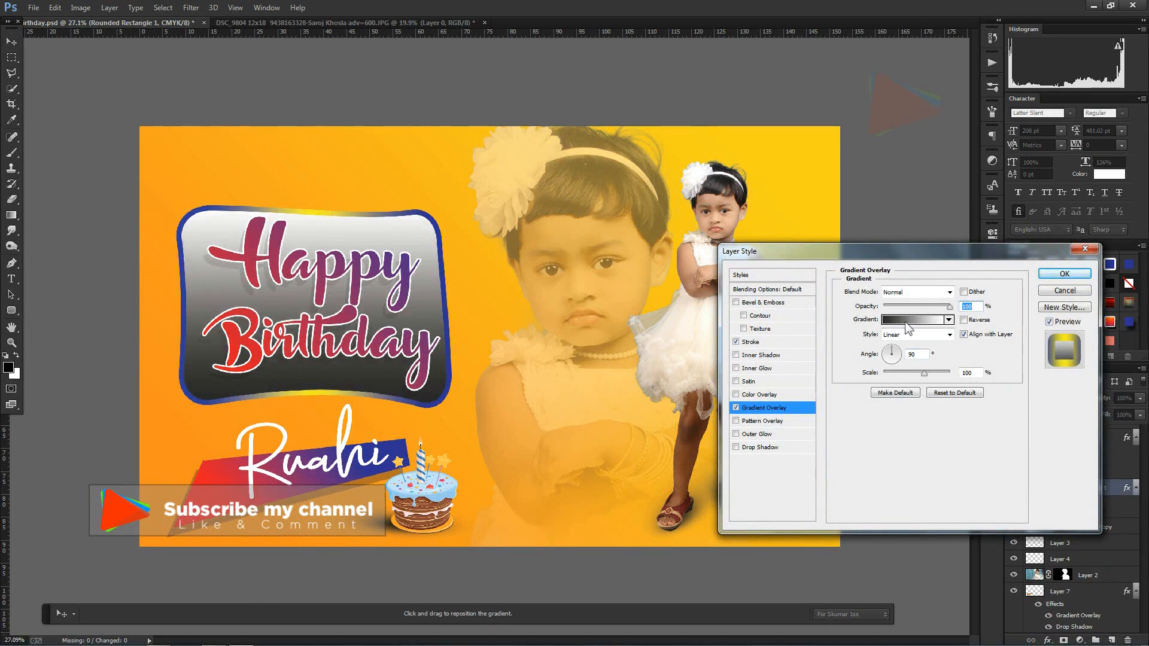
pyautogui.click(903, 320)
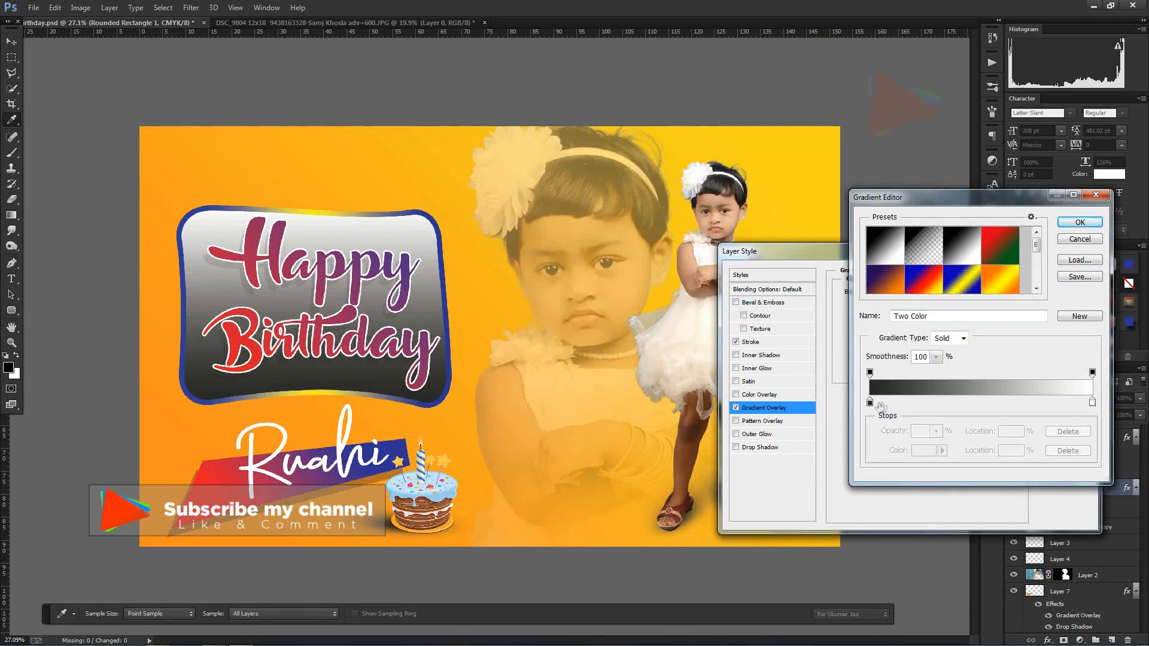
pyautogui.click(870, 401)
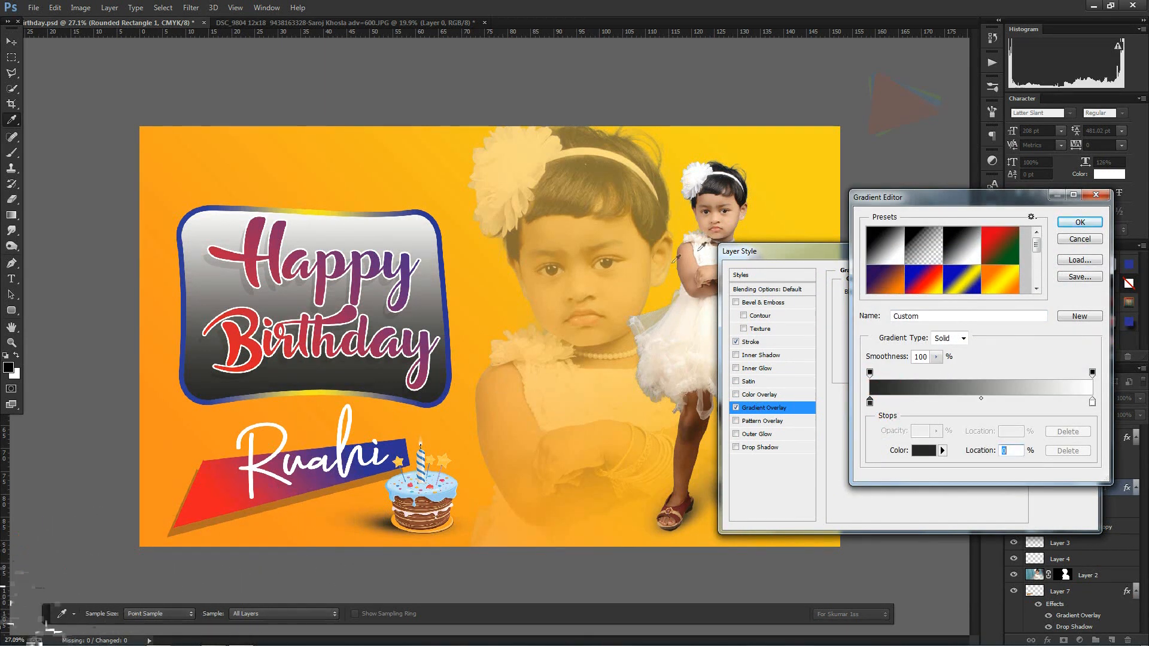
pyautogui.click(818, 135)
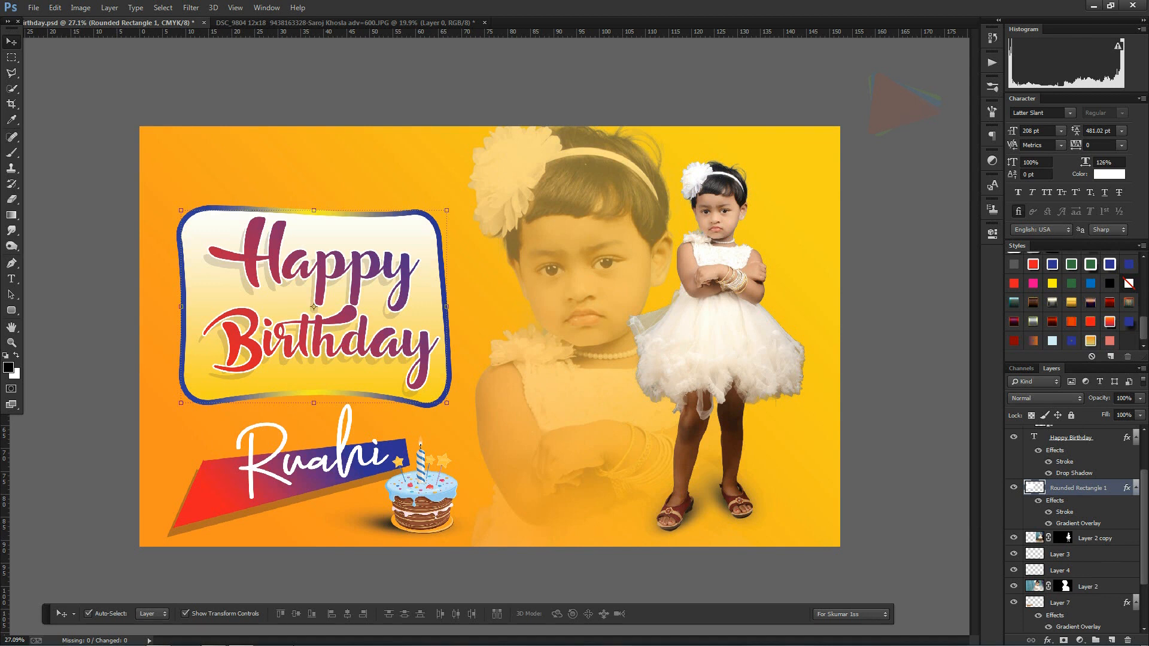
# Step: Place 2-2-floral-png-imagerr from the Marriage clip art folder into the banner and enlarge it to about 782%
pyautogui.click(159, 637)
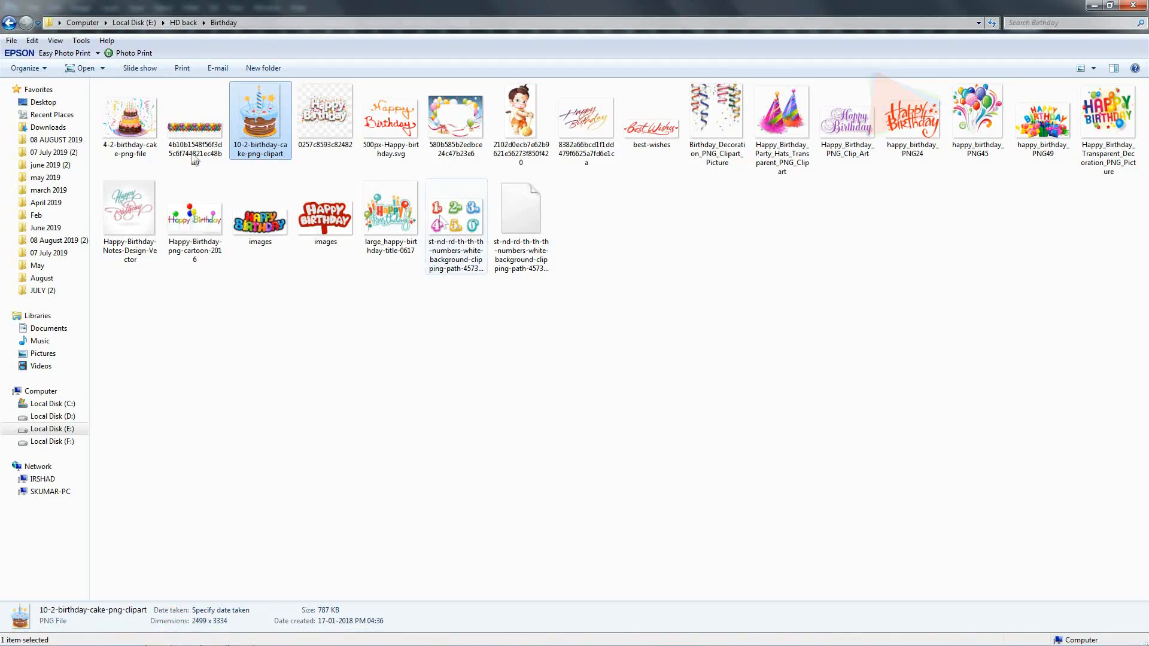
pyautogui.click(182, 22)
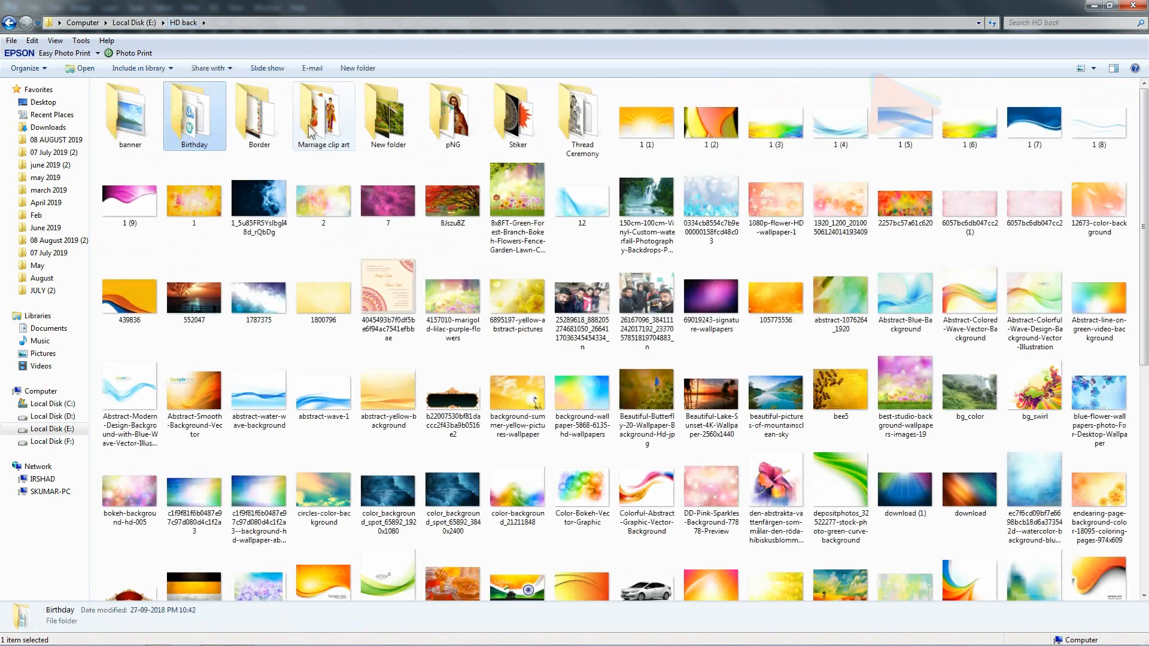
pyautogui.doubleClick(317, 132)
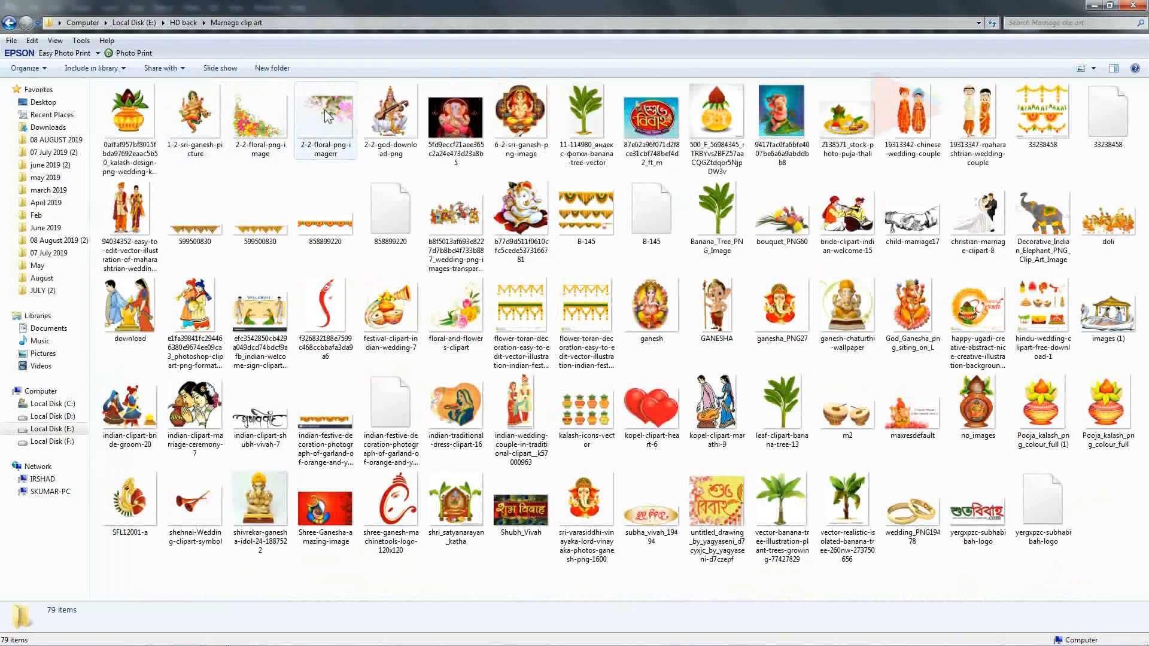
pyautogui.click(324, 119)
pyautogui.moveTo(452, 641); pyautogui.dragTo(361, 342)
pyautogui.moveTo(508, 323); pyautogui.dragTo(696, 282)
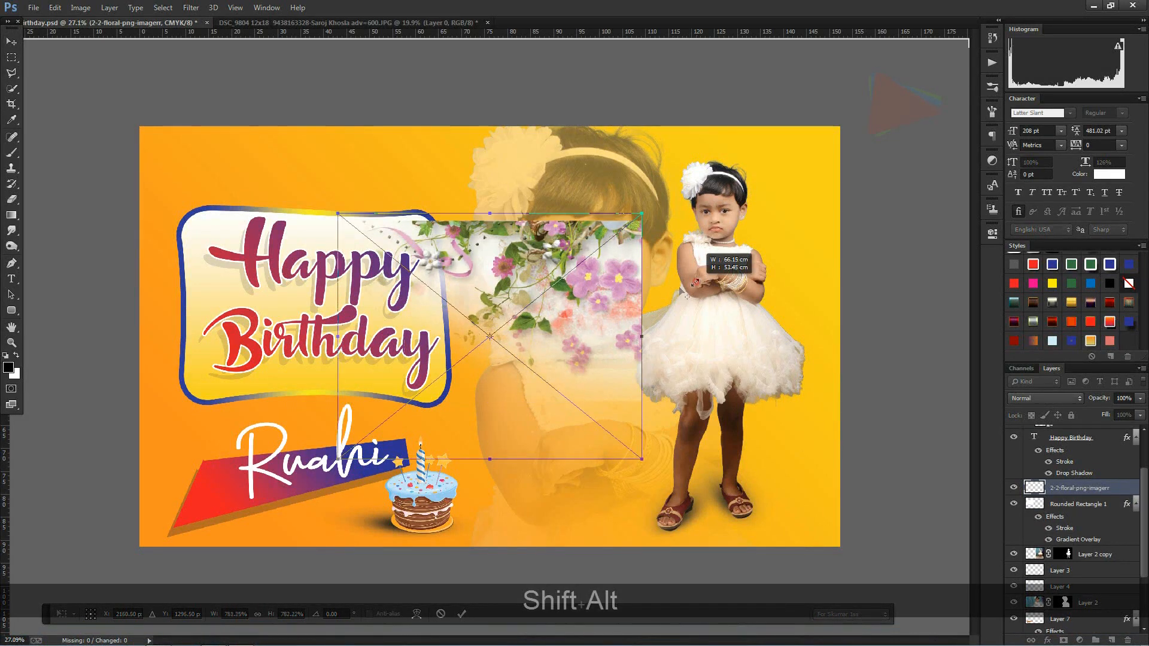
# Step: Flip the floral image horizontally and fit it into the banner's upper-left corner
pyautogui.rightClick(595, 323)
pyautogui.click(631, 488)
pyautogui.moveTo(500, 277); pyautogui.dragTo(301, 177)
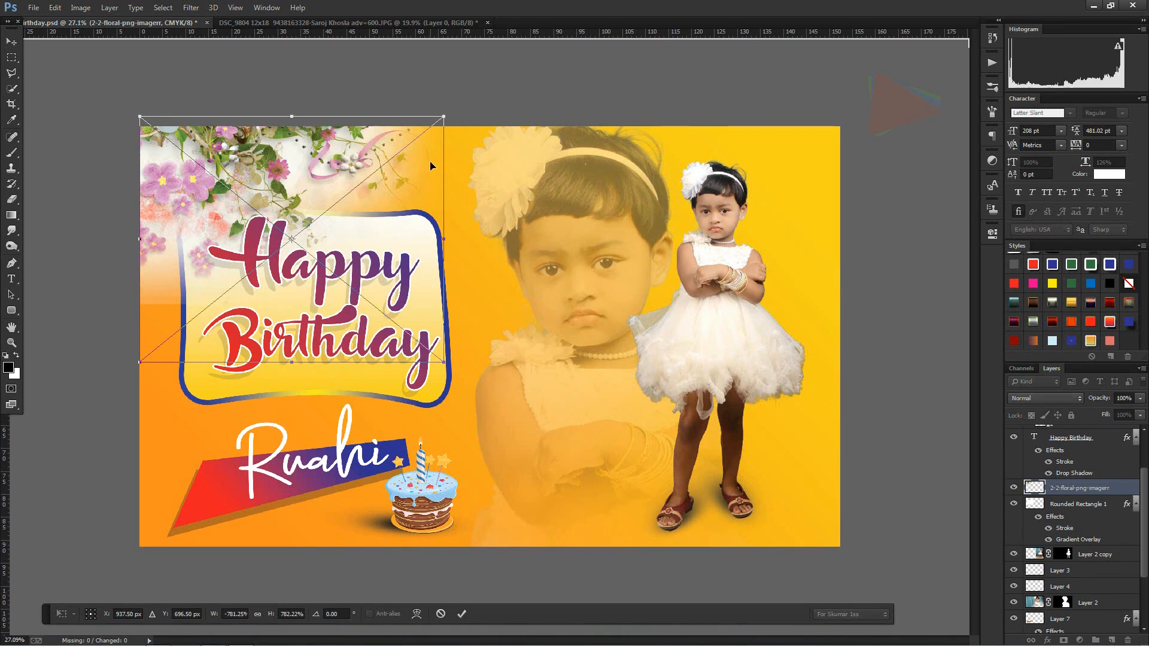
pyautogui.hotkey('alt', 'shift')
pyautogui.doubleClick(319, 161)
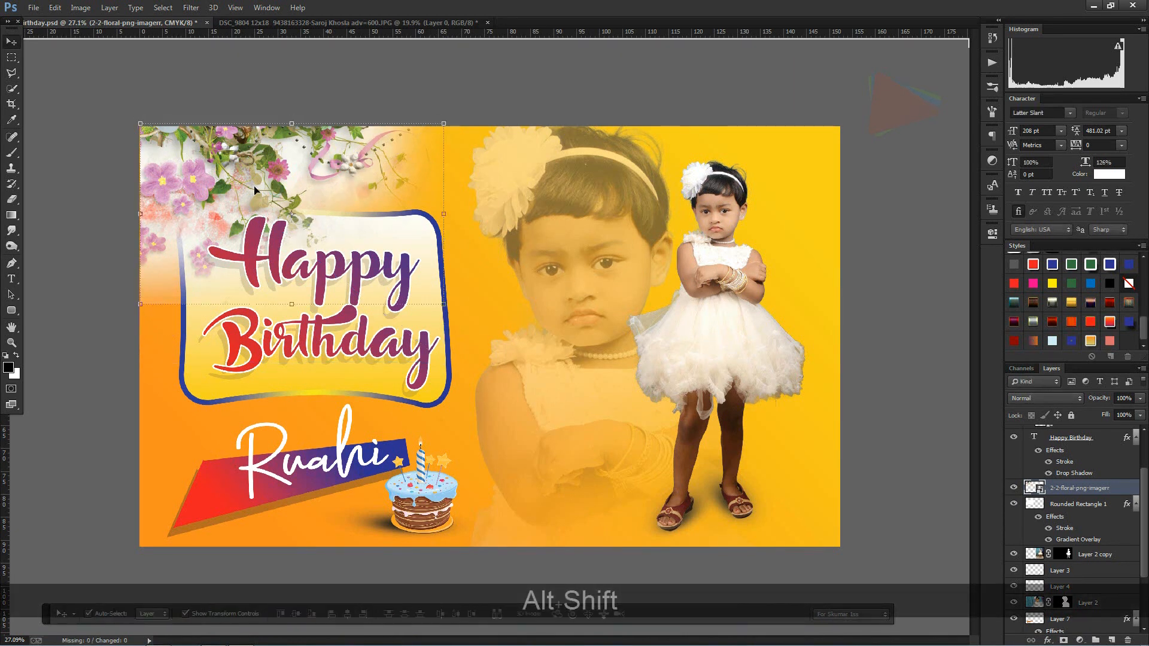
# Step: Set the floral image's blend mode to Multiply and deselect it
pyautogui.click(1066, 399)
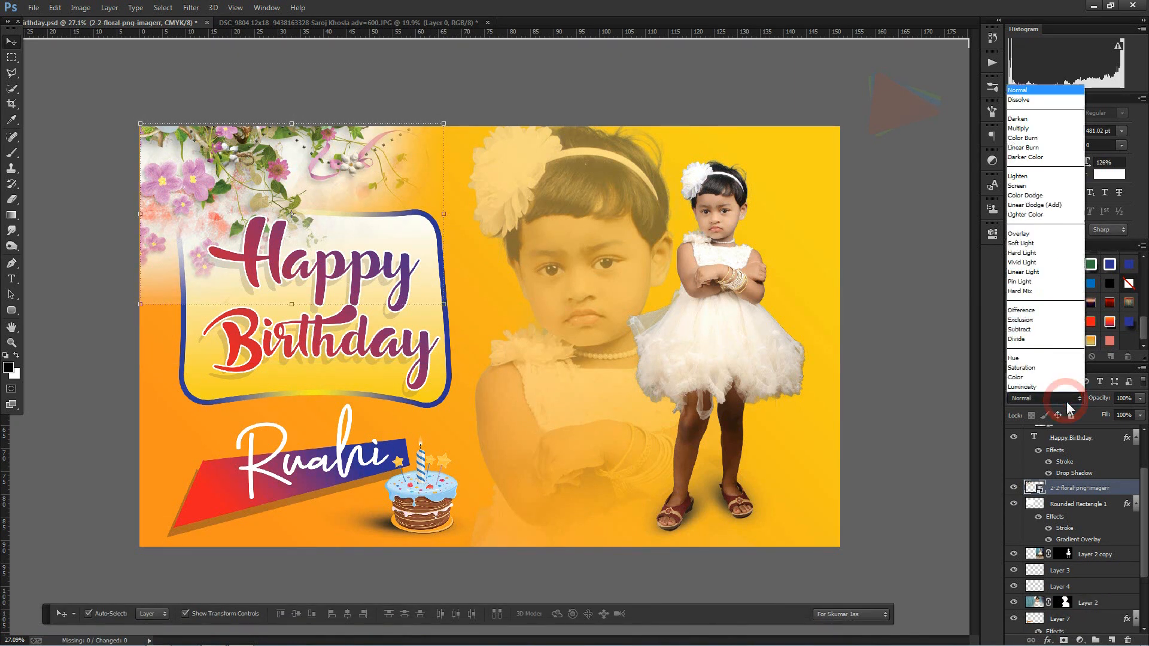
pyautogui.click(1029, 128)
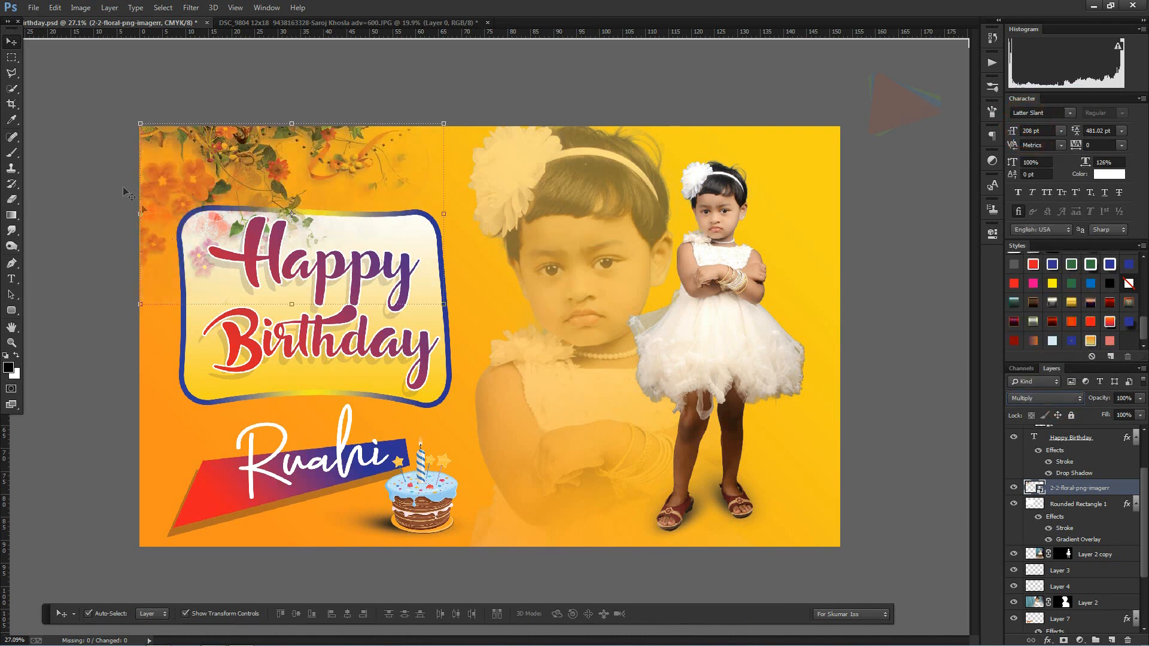
pyautogui.click(83, 155)
pyautogui.click(203, 171)
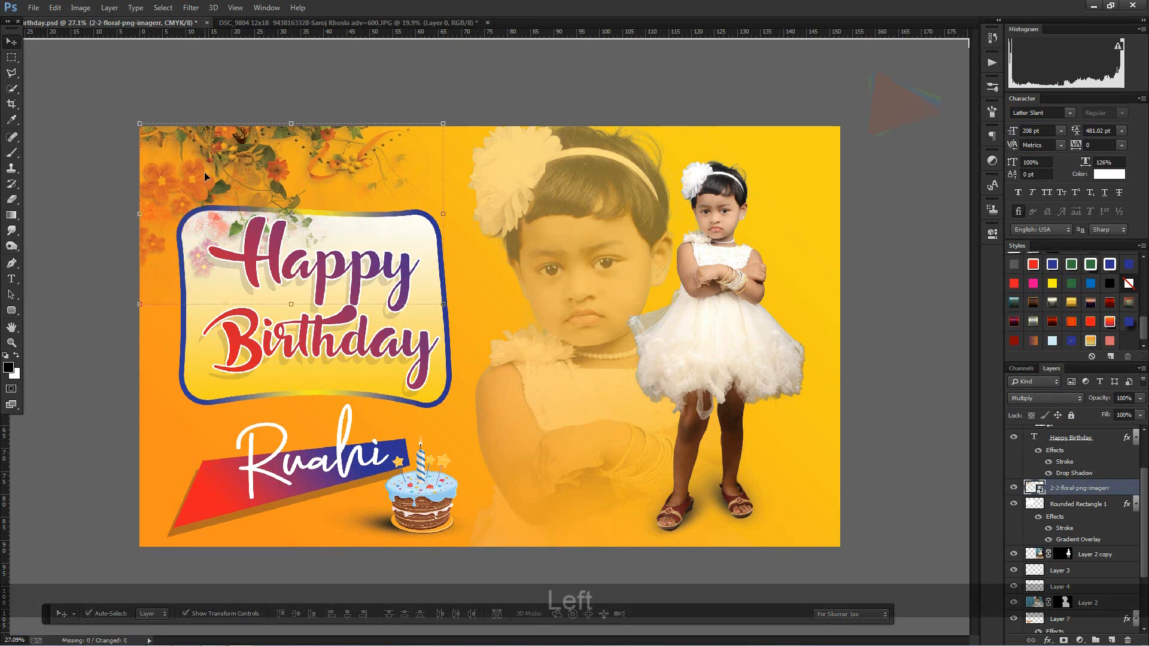
pyautogui.click(54, 189)
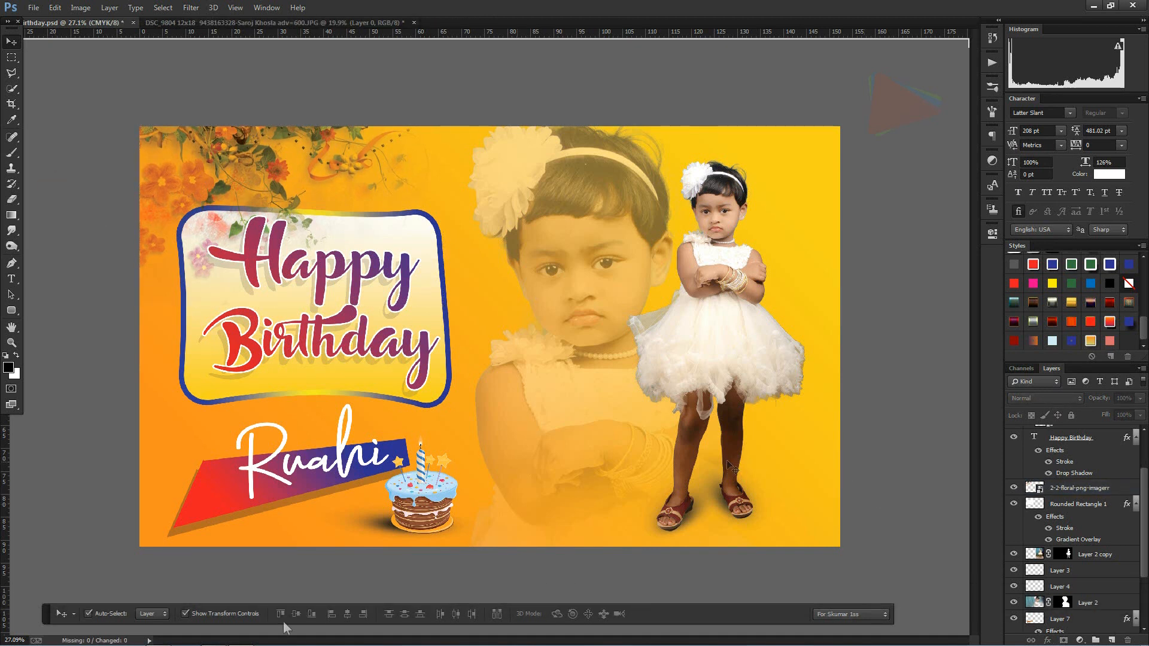
# Step: Place Birthday_Decoration_PNG_Clipart_Picture from the Birthday folder, fit the streamers into the banner's upper-right corner and duplicate them to the left
pyautogui.click(165, 638)
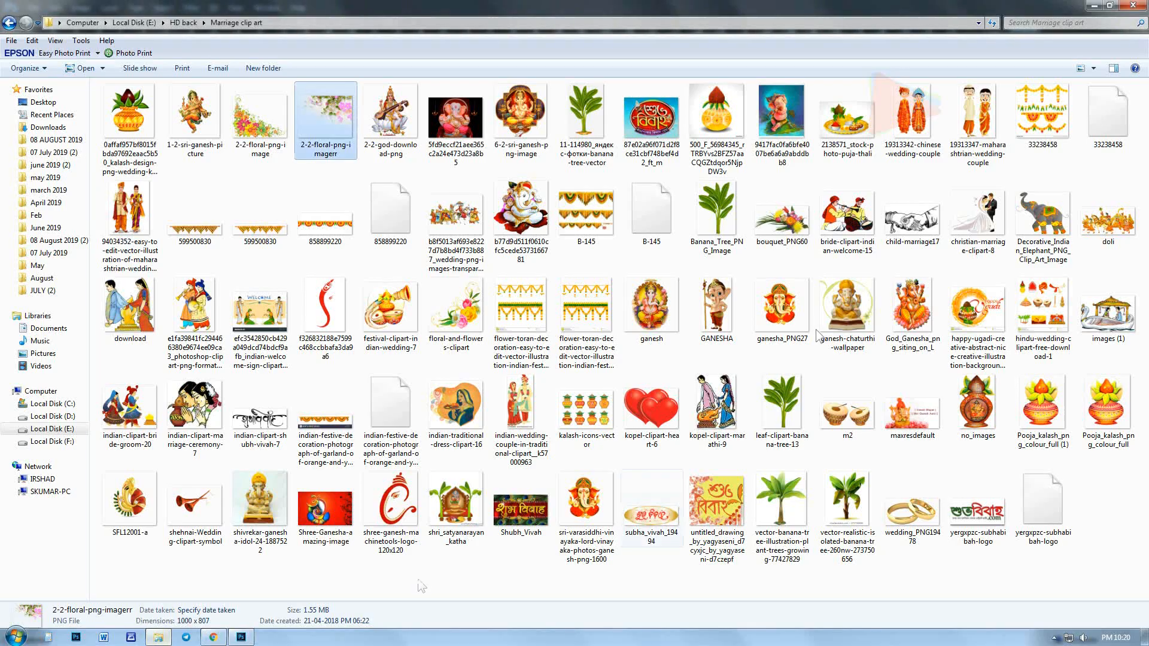
pyautogui.doubleClick(186, 143)
pyautogui.moveTo(716, 120); pyautogui.dragTo(229, 613)
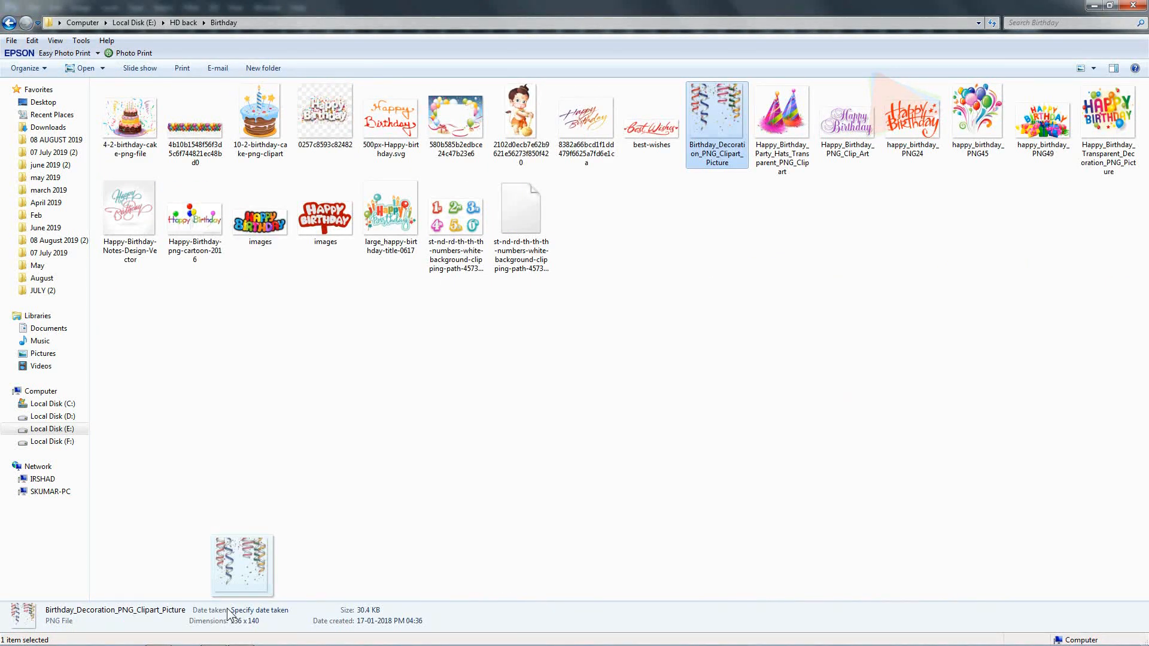
pyautogui.moveTo(229, 613); pyautogui.dragTo(616, 479)
pyautogui.moveTo(499, 319); pyautogui.dragTo(898, 115)
pyautogui.moveTo(814, 153); pyautogui.dragTo(766, 125)
pyautogui.press('Return')
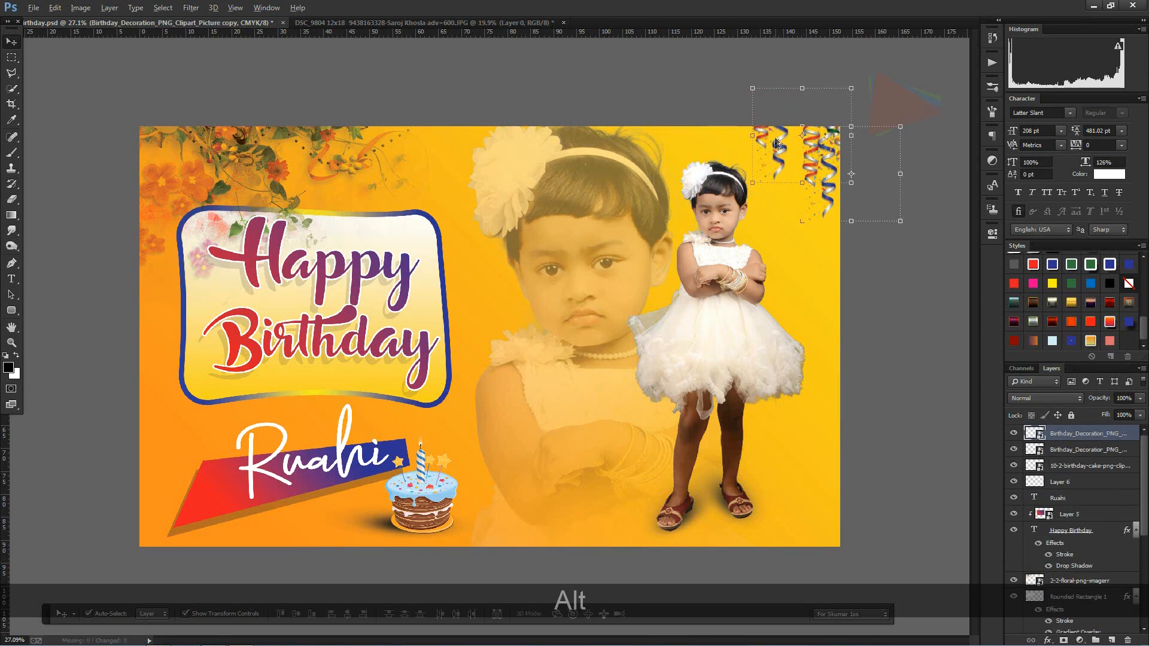
# Step: Add a third, smaller streamer copy along the banner's top edge and resize the corner streamers so they hang lower
pyautogui.click(766, 138)
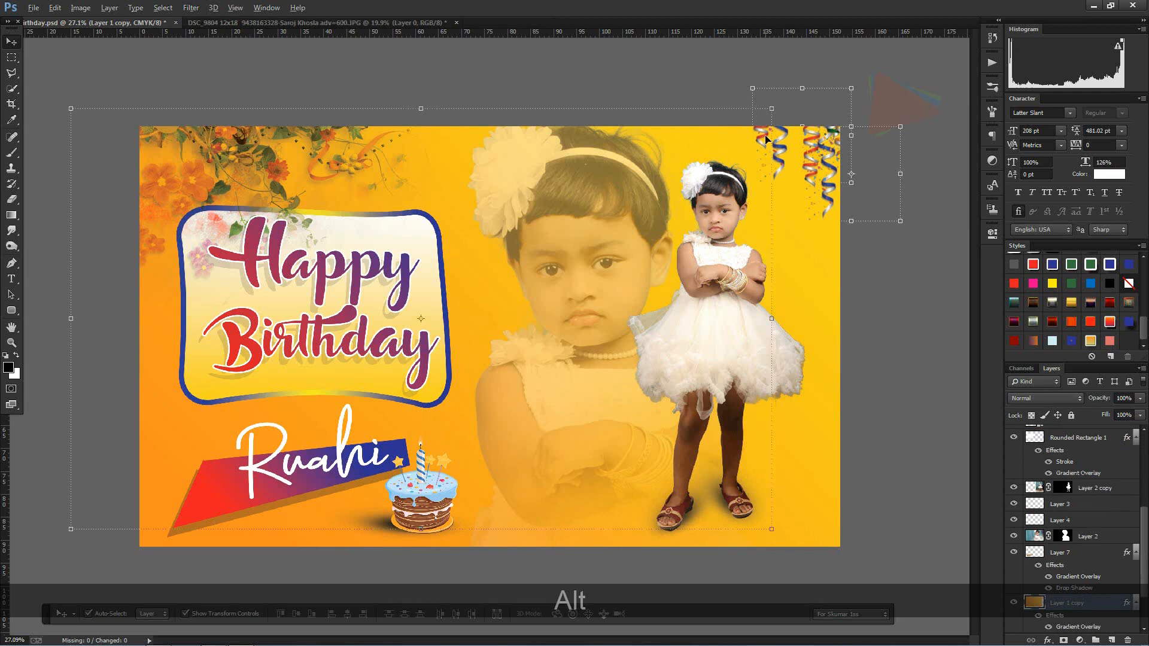
pyautogui.hotkey('ctrl', 'alt', 'z')
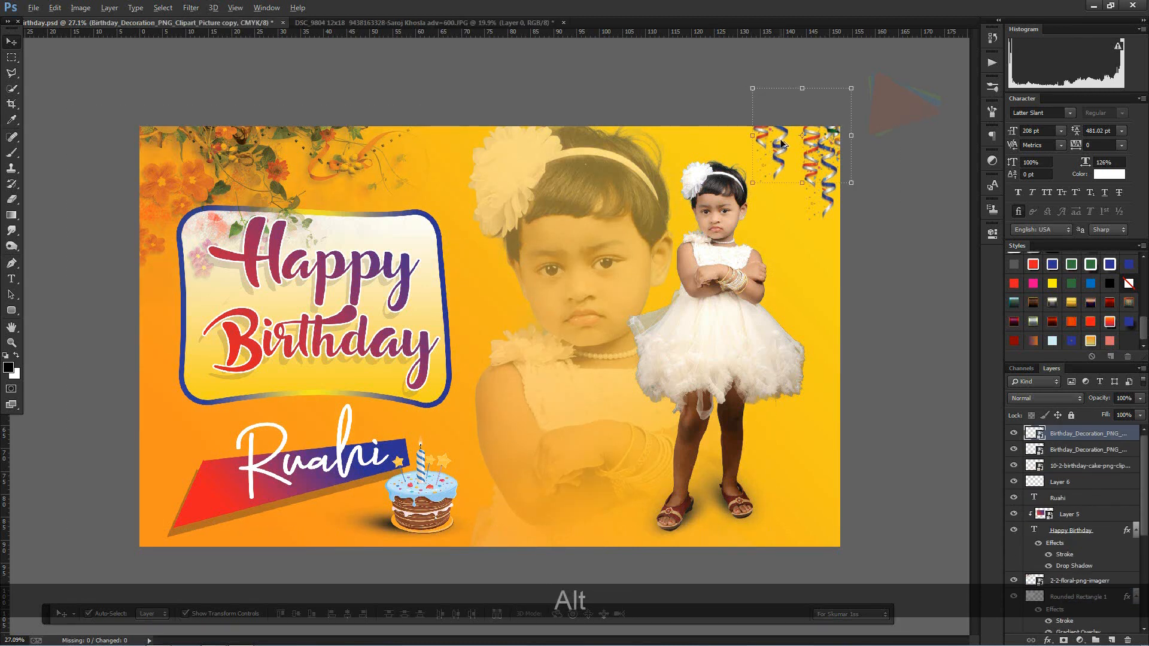
pyautogui.moveTo(770, 142); pyautogui.dragTo(737, 128)
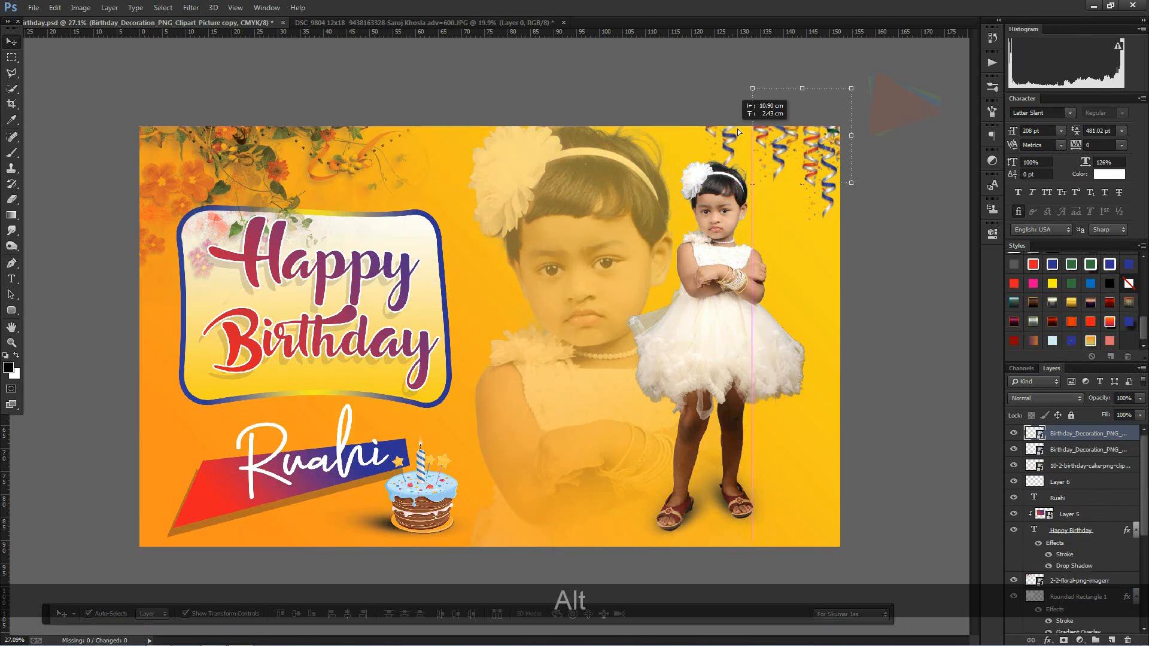
pyautogui.moveTo(805, 78); pyautogui.dragTo(780, 92)
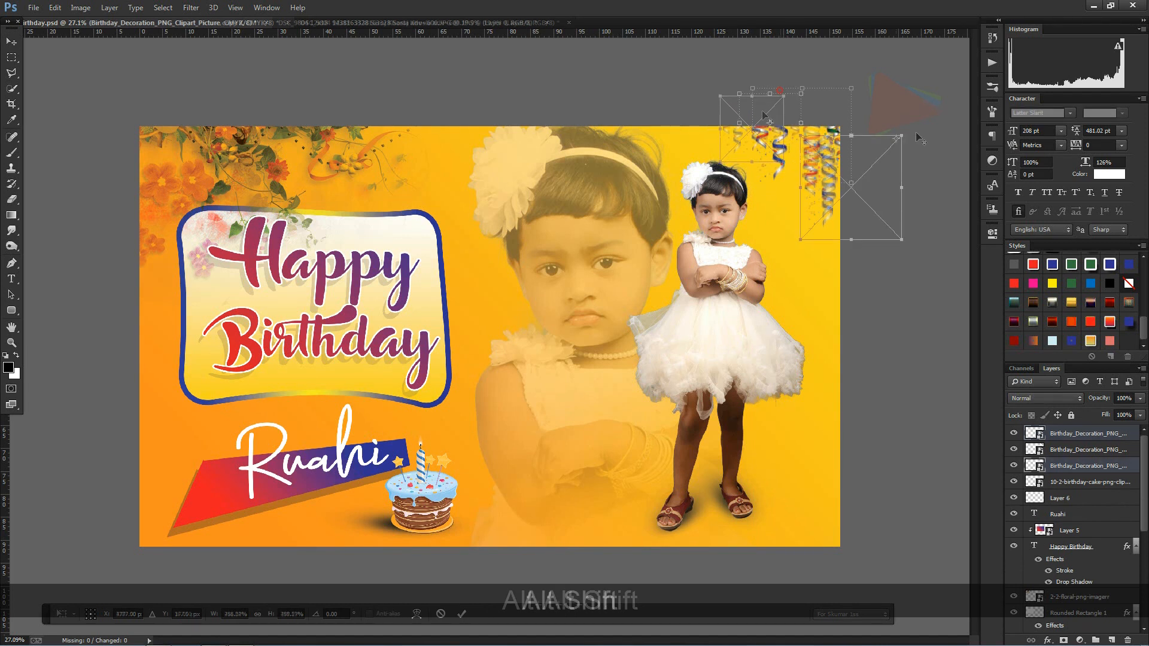
pyautogui.moveTo(851, 187)
pyautogui.mouseDown()
pyautogui.moveTo(917, 134)
pyautogui.moveTo(841, 177)
pyautogui.mouseUp()
pyautogui.moveTo(908, 133); pyautogui.dragTo(927, 121)
pyautogui.moveTo(811, 174); pyautogui.dragTo(815, 174)
pyautogui.press('Return')
pyautogui.click(862, 315)
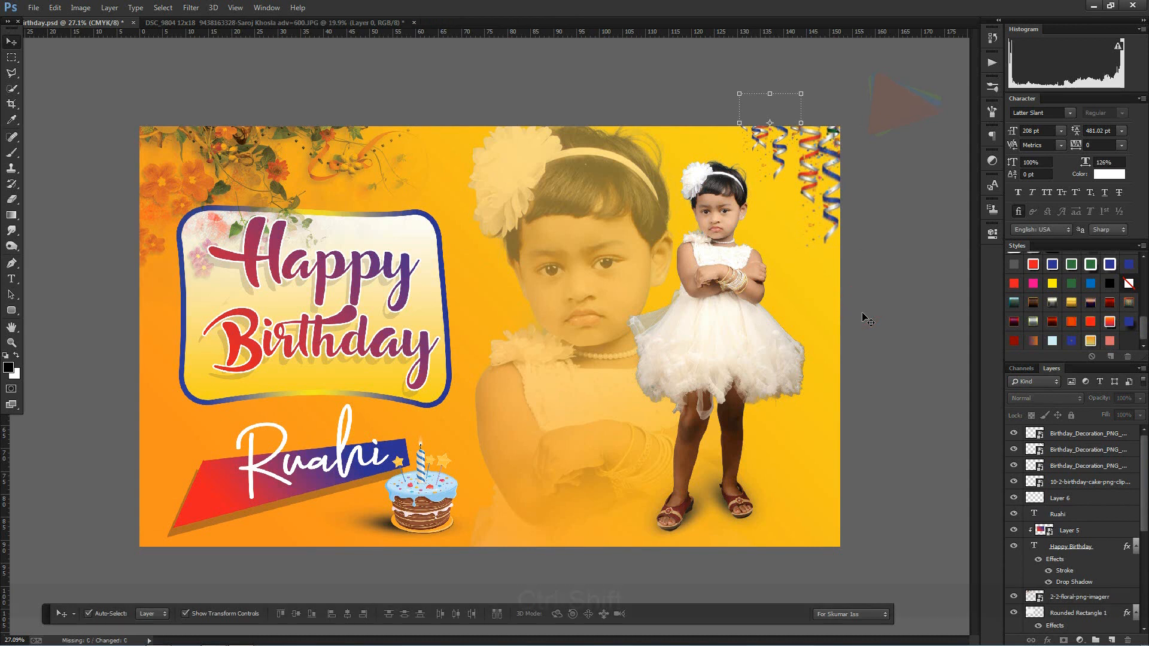
# Step: Duplicate the cake into the banner's lower-left corner, enlarge it to about 47.6% and rotate it about -11.7°
pyautogui.click(446, 487)
pyautogui.moveTo(446, 488); pyautogui.dragTo(222, 485)
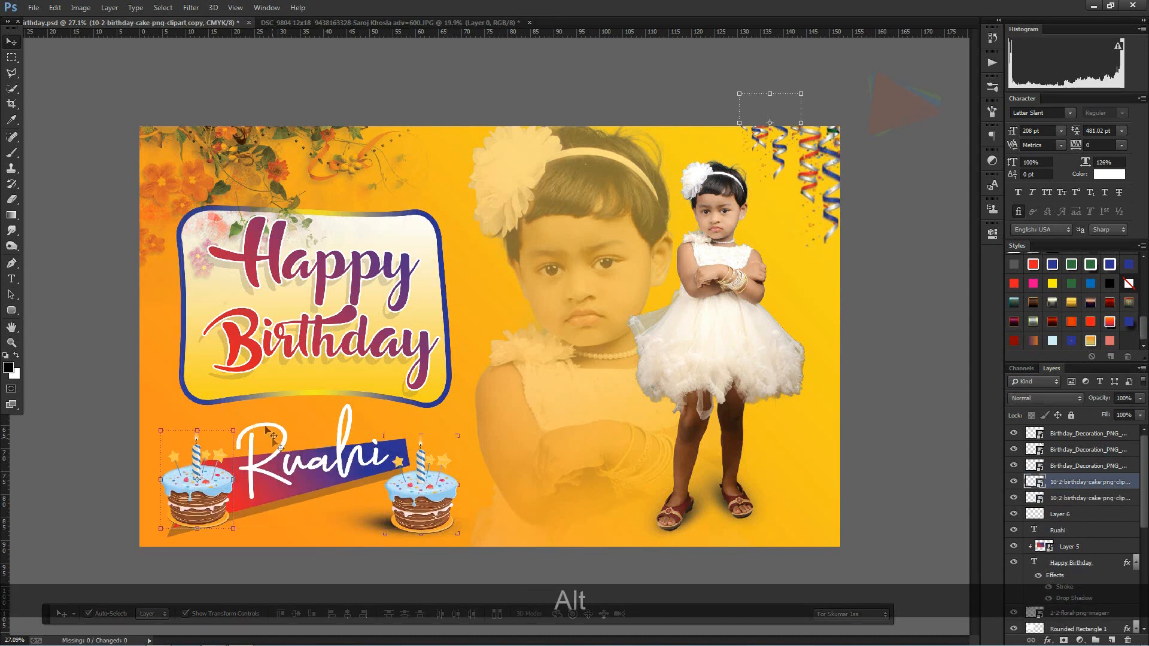
pyautogui.moveTo(234, 427); pyautogui.dragTo(328, 391)
pyautogui.moveTo(251, 456); pyautogui.dragTo(234, 454)
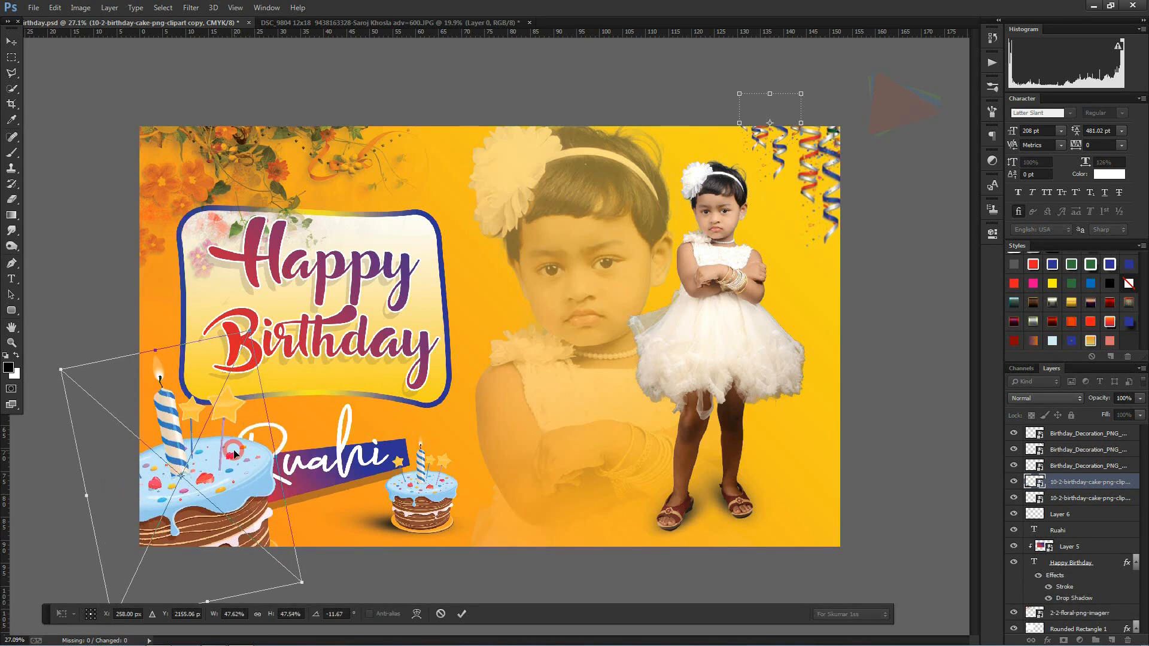
pyautogui.press('Return')
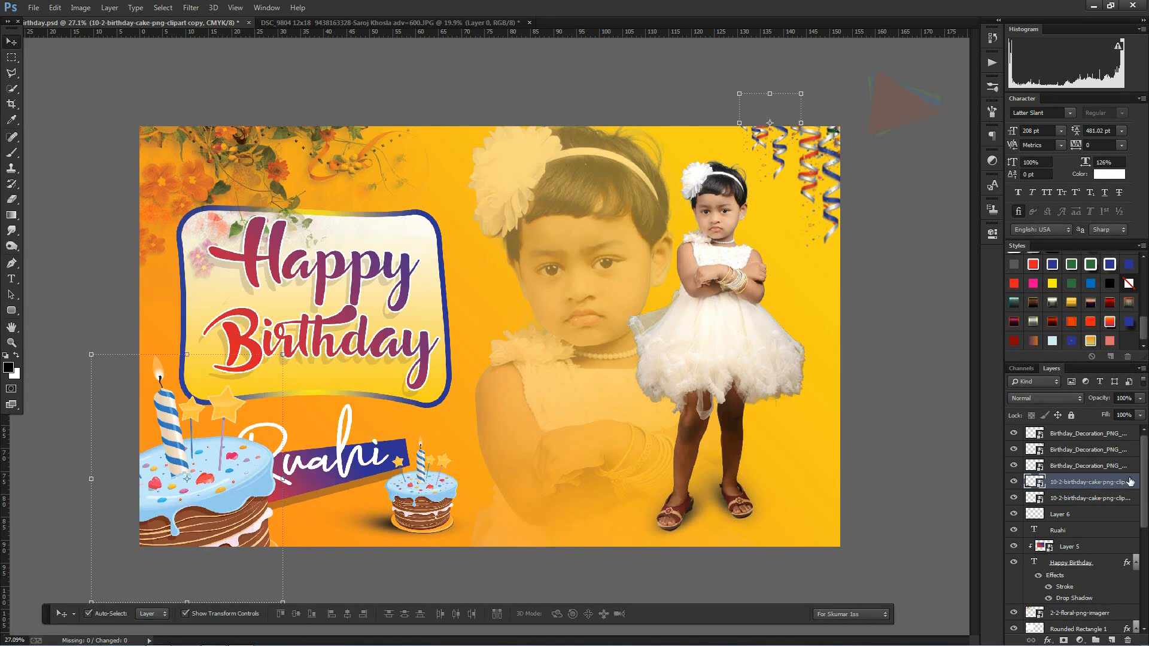
# Step: Move the large cake copy directly above Layer 1, behind the ribbon, and lower its opacity so it fades into the background
pyautogui.scroll(-10, 1130, 482)
pyautogui.moveTo(1139, 645); pyautogui.dragTo(1117, 575)
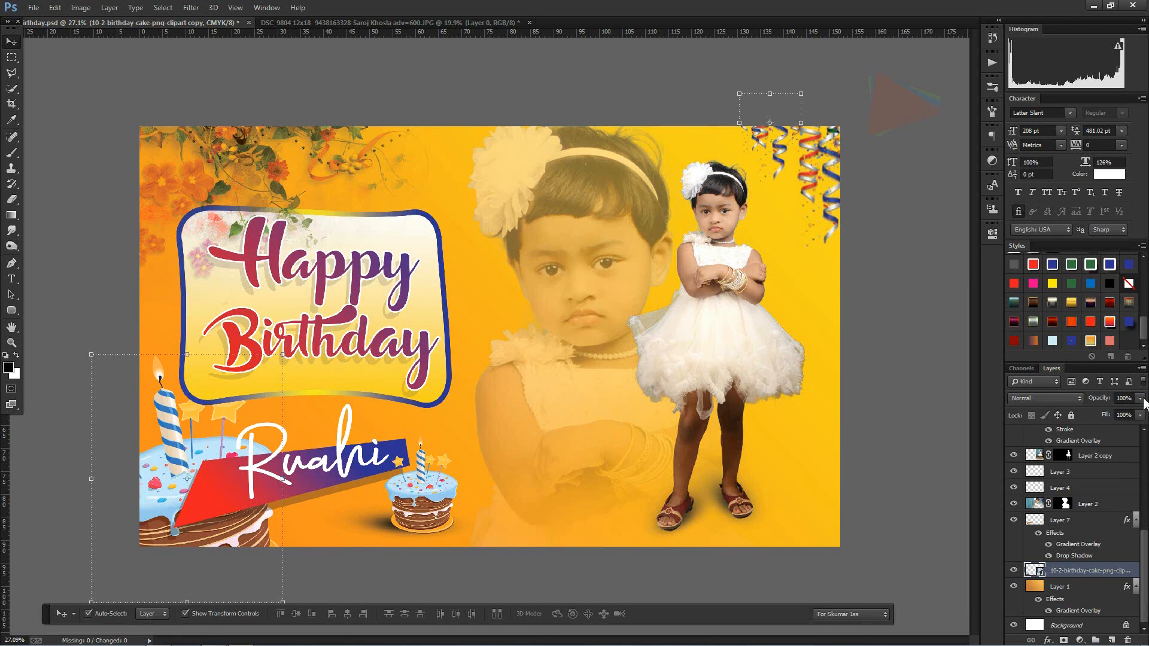
pyautogui.click(1104, 411)
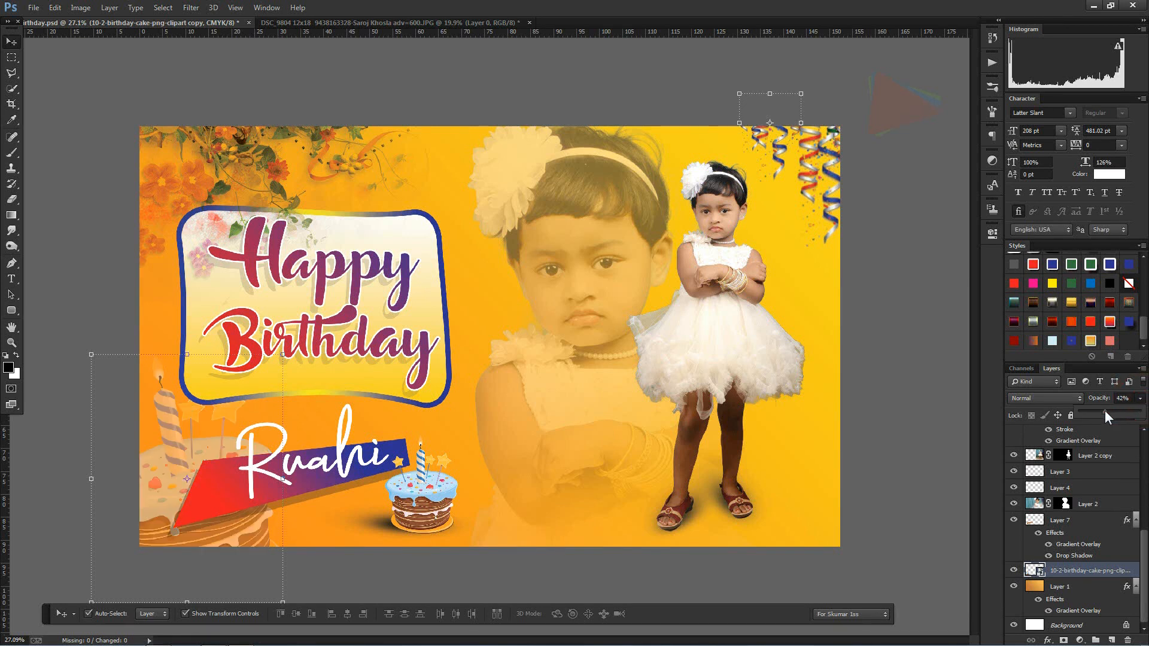
pyautogui.click(1095, 411)
pyautogui.hotkey('ctrl', 'shift', 'F11')
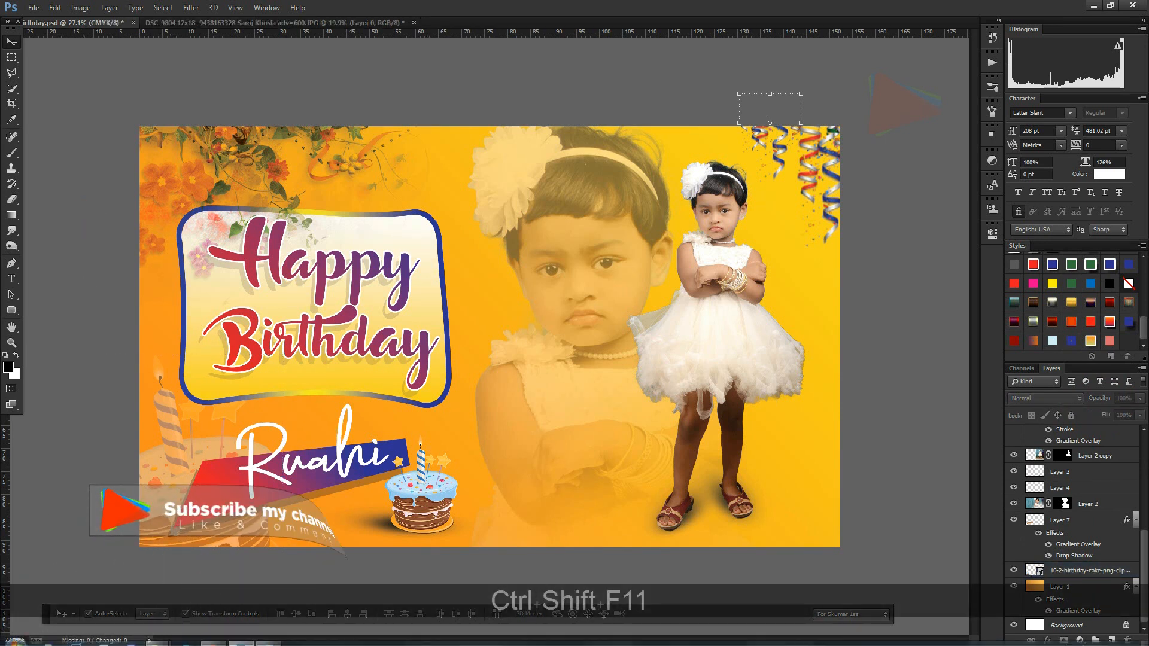
# Step: Place Happy_Birthday_Party_Hats_Transparent_PNG_Clipart on the greeting panel's upper-right corner, scaled to about 33% and rotated about 11.7°
pyautogui.moveTo(160, 637)
pyautogui.click(128, 578)
pyautogui.moveTo(784, 173); pyautogui.dragTo(488, 426)
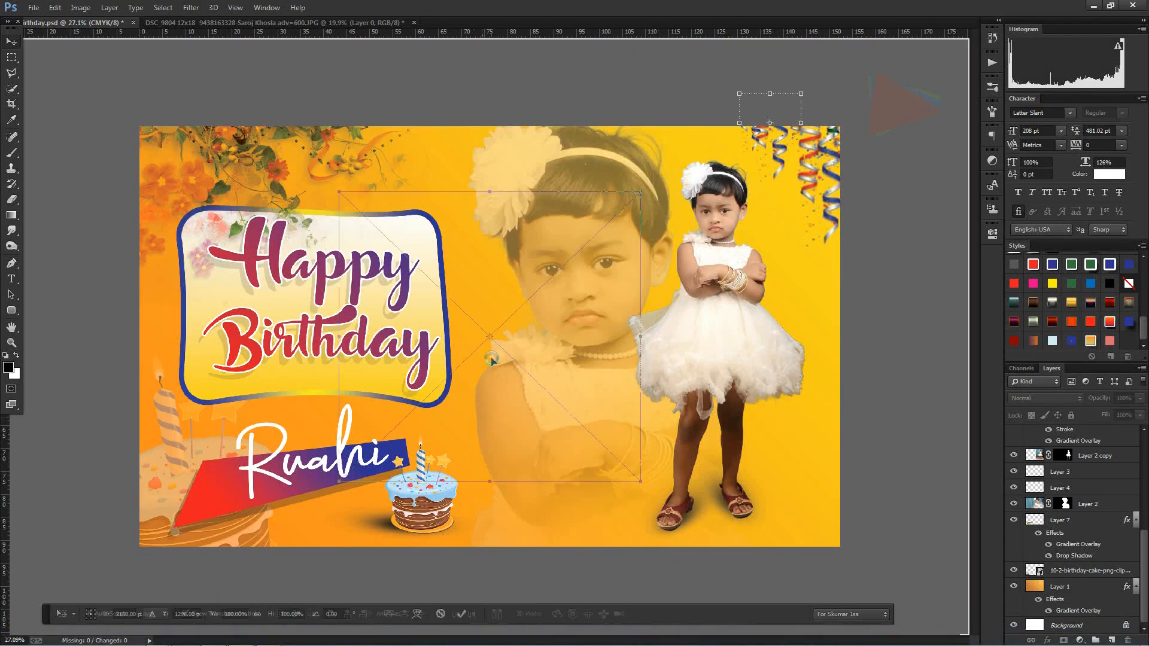
pyautogui.moveTo(638, 195); pyautogui.dragTo(410, 201)
pyautogui.moveTo(492, 241); pyautogui.dragTo(482, 264)
pyautogui.moveTo(410, 206); pyautogui.dragTo(422, 220)
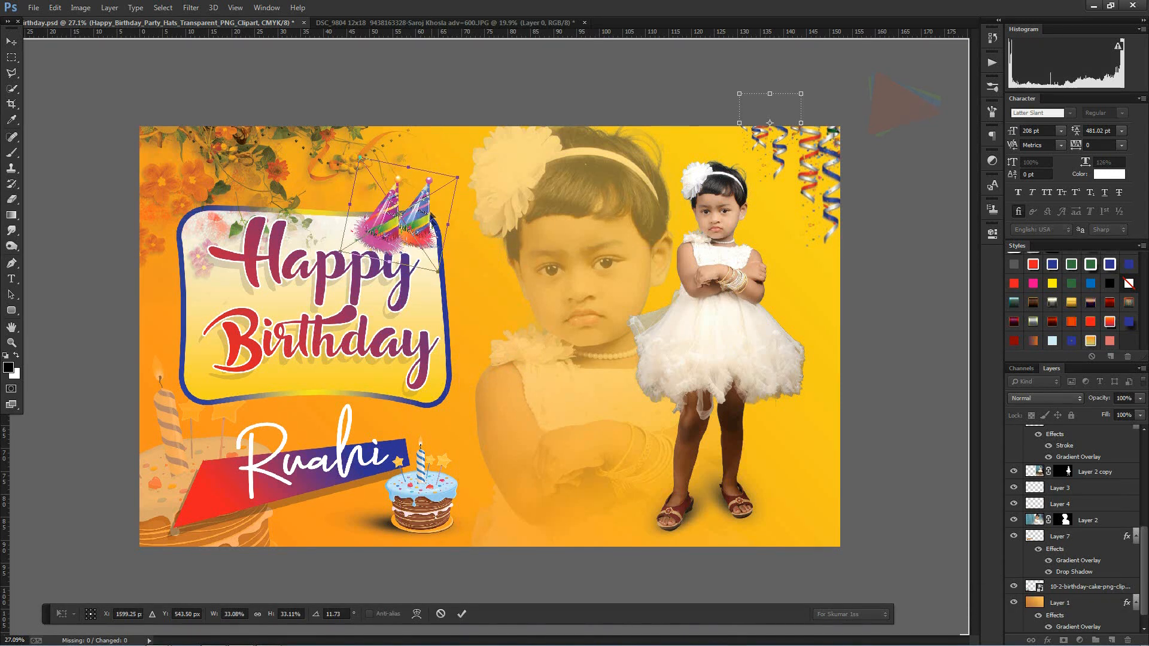
pyautogui.press('Return')
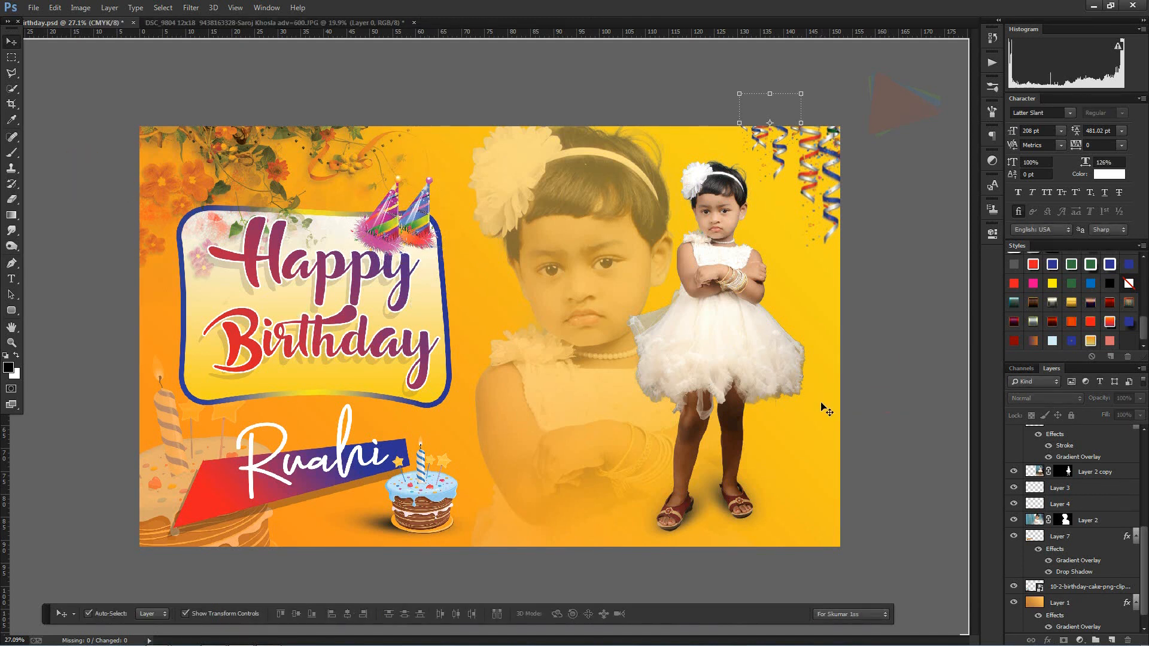
# Step: Enlarge the faded portrait slightly and reposition it between the greeting panel and the cut-out photo
pyautogui.hotkey('ctrl', 'shift', 'F11')
pyautogui.click(606, 226)
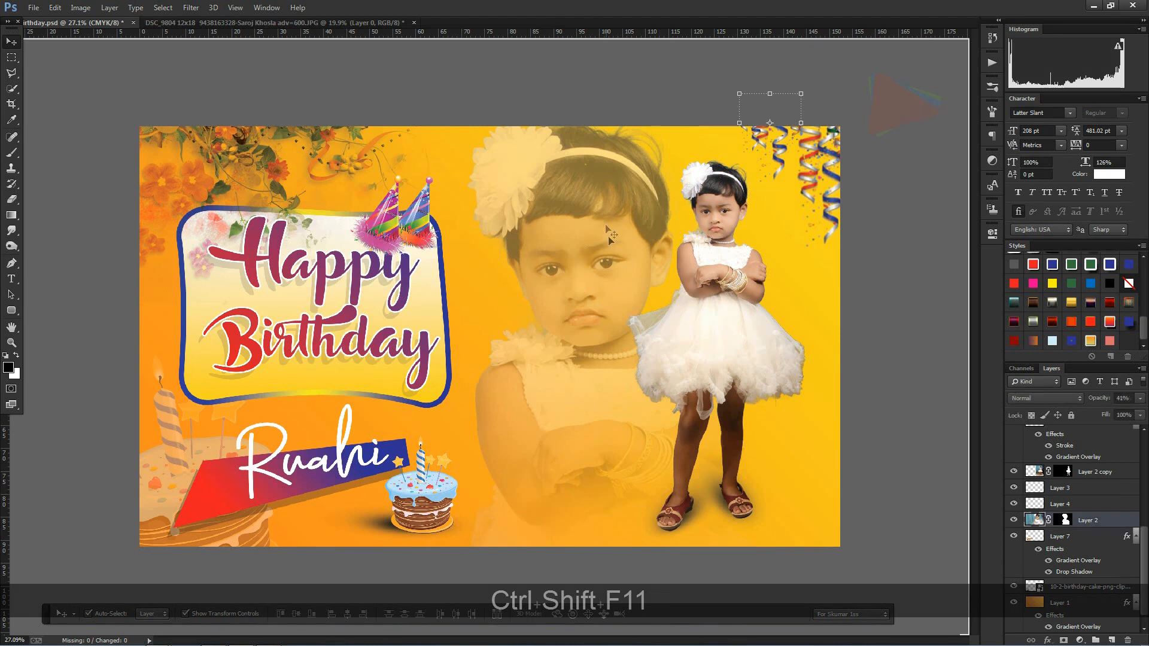
pyautogui.moveTo(607, 240); pyautogui.dragTo(609, 256)
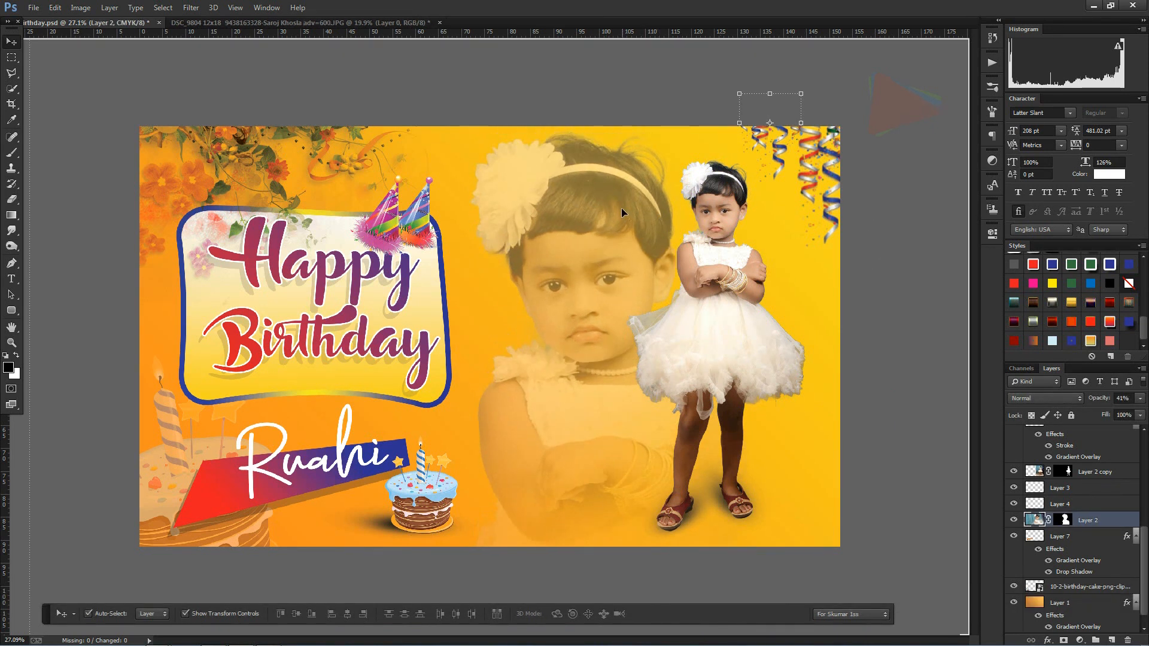
pyautogui.scroll(-4, 699, 237)
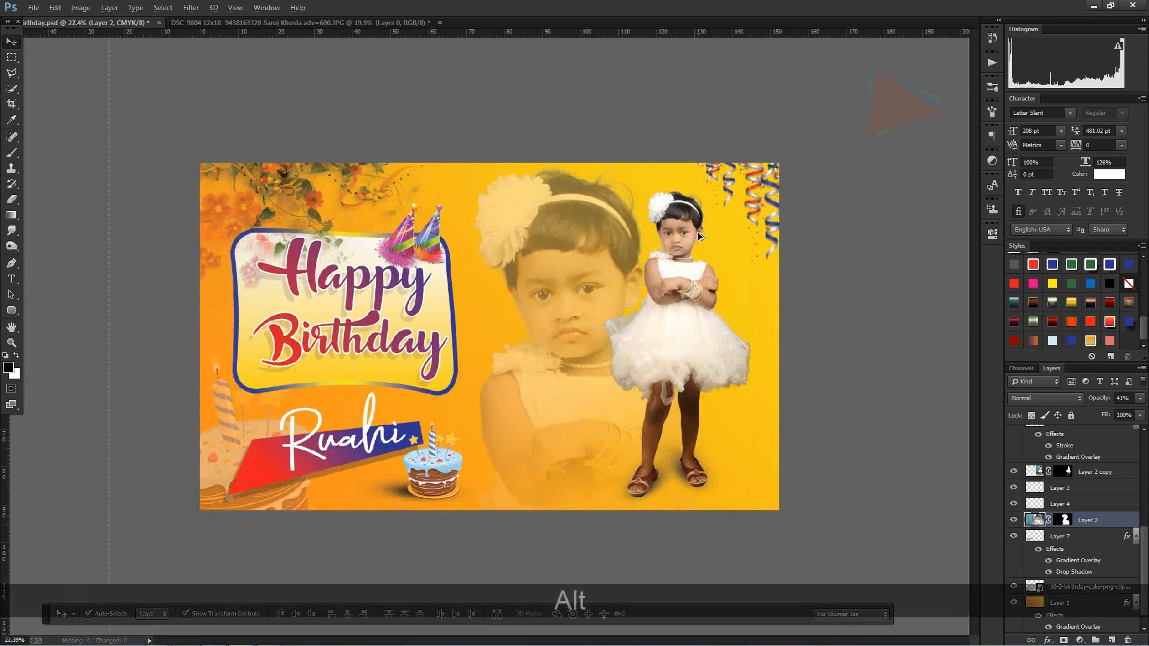
pyautogui.scroll(-1, 698, 237)
pyautogui.keyDown('alt'); pyautogui.keyDown('shift'); pyautogui.click(916, 65); pyautogui.keyUp('shift'); pyautogui.keyUp('alt')
pyautogui.moveTo(918, 62); pyautogui.dragTo(1017, 31)
pyautogui.moveTo(580, 300); pyautogui.dragTo(575, 339)
pyautogui.moveTo(84, 284); pyautogui.dragTo(78, 298)
pyautogui.moveTo(555, 337); pyautogui.dragTo(558, 338)
pyautogui.press('Return')
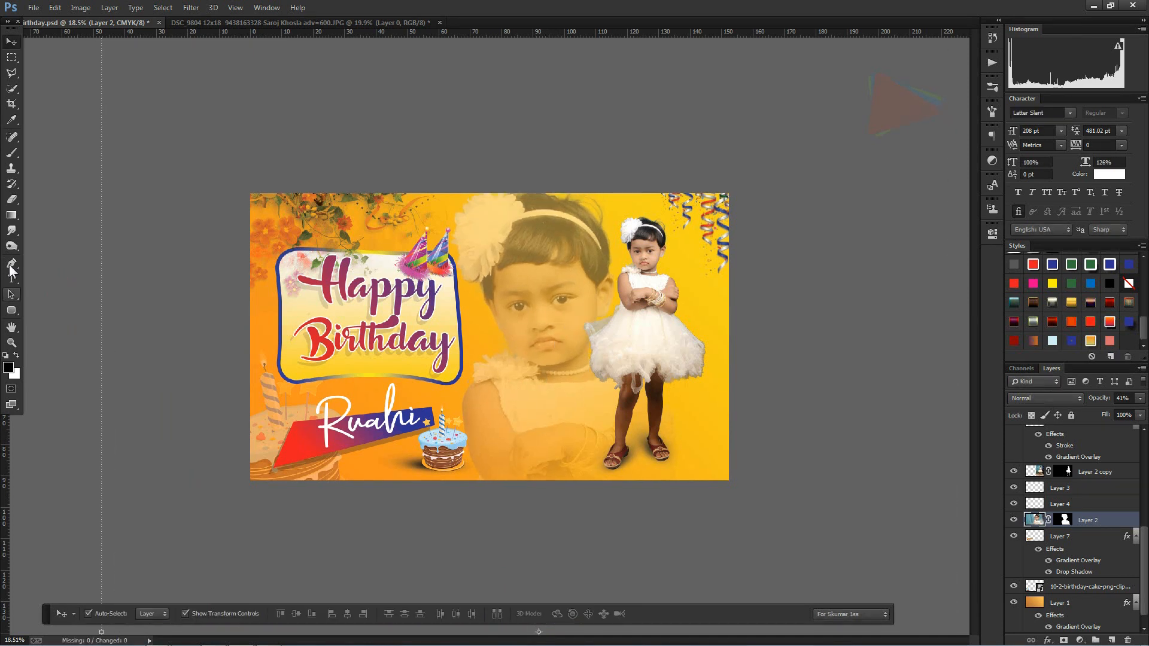
pyautogui.click(15, 152)
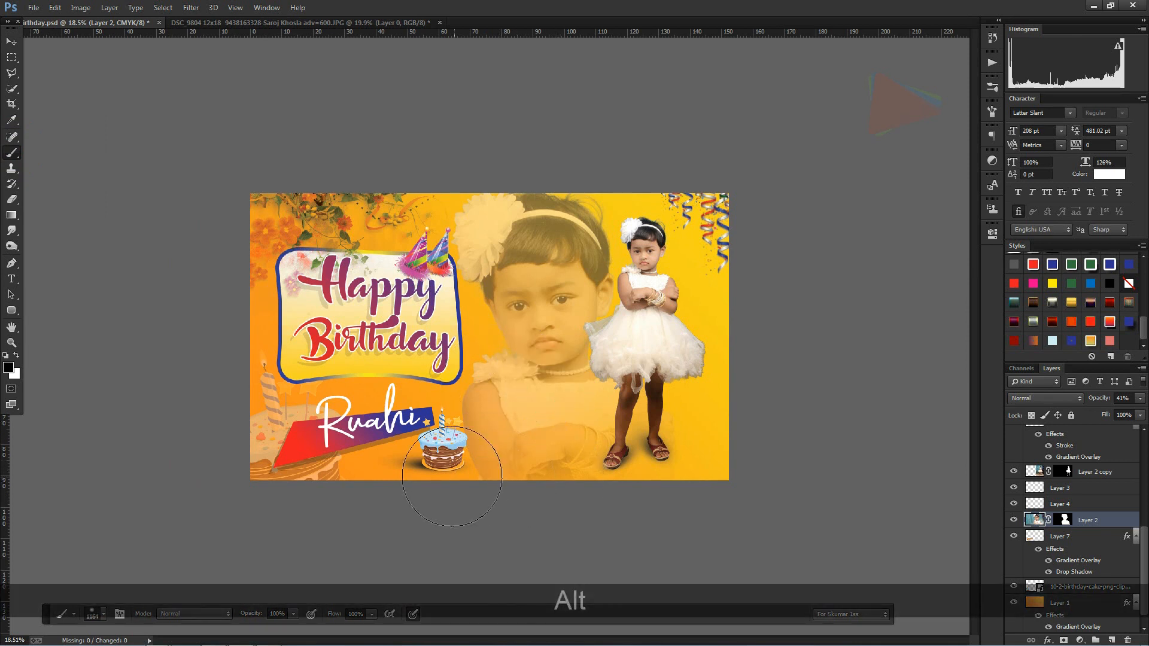
pyautogui.moveTo(545, 459); pyautogui.dragTo(600, 457)
pyautogui.hotkey('ctrl', 'z')
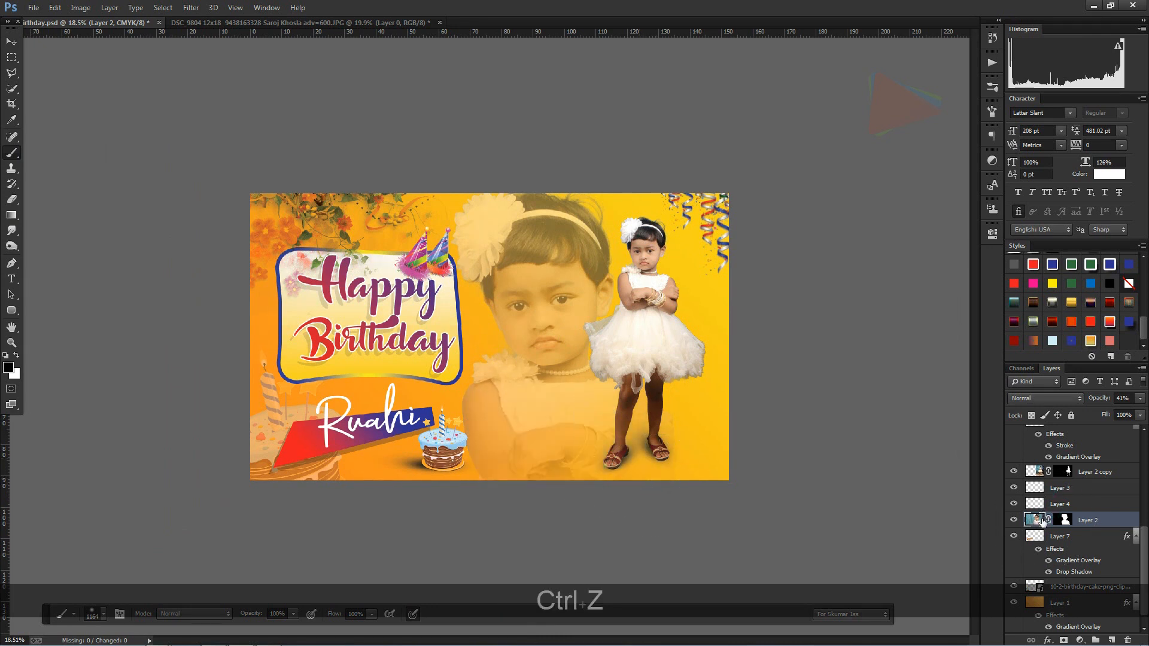
# Step: Soften the lower edge of the faded portrait with the Eraser
pyautogui.click(11, 200)
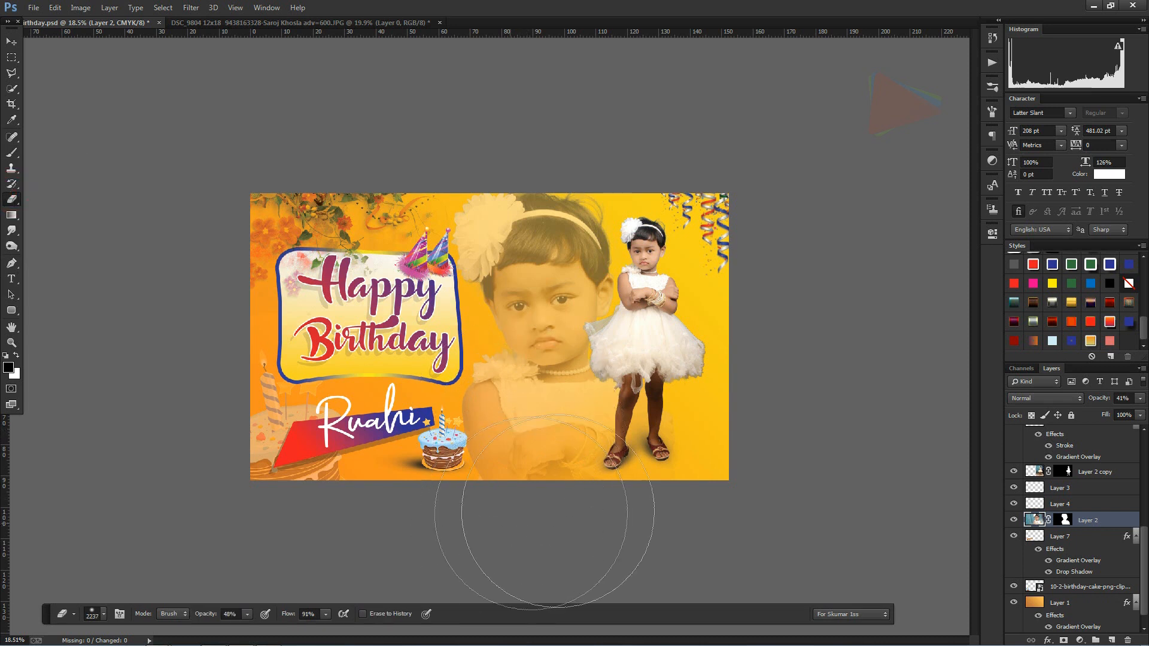